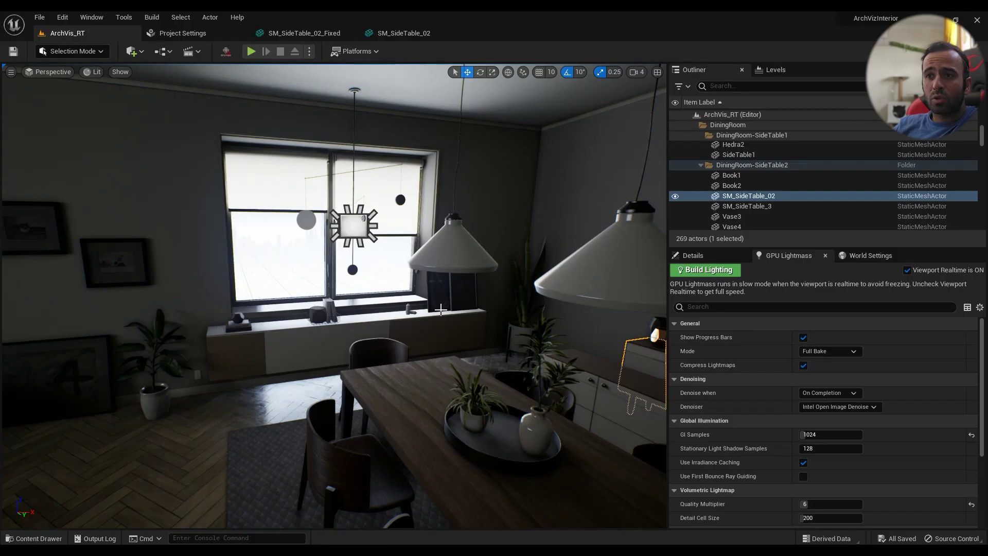
Step: Examine the lighting and furnishings of the living and dining areas throughout the ArchVis_RT apartment level
right_click_drag(335, 296, 226, 296)
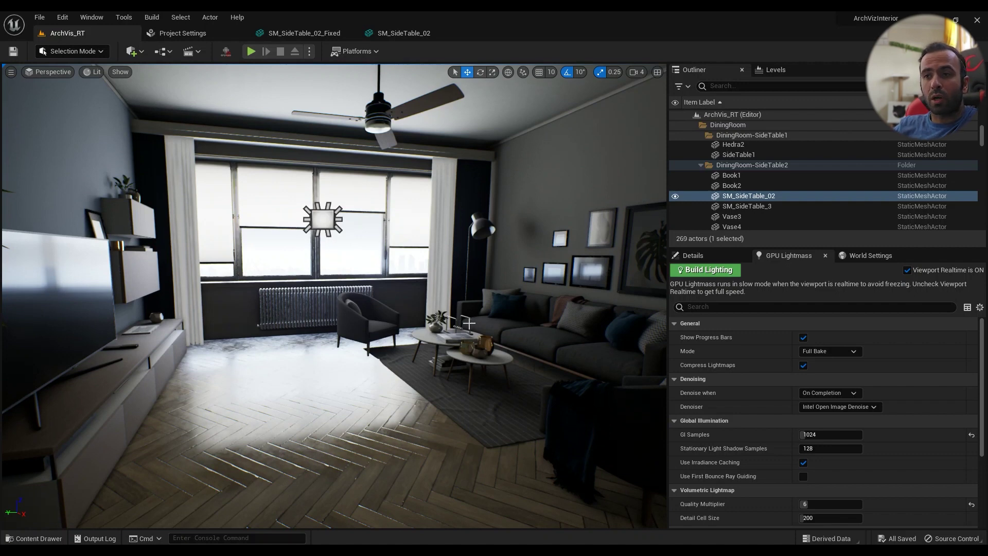
right_click_drag(440, 369, 531, 356)
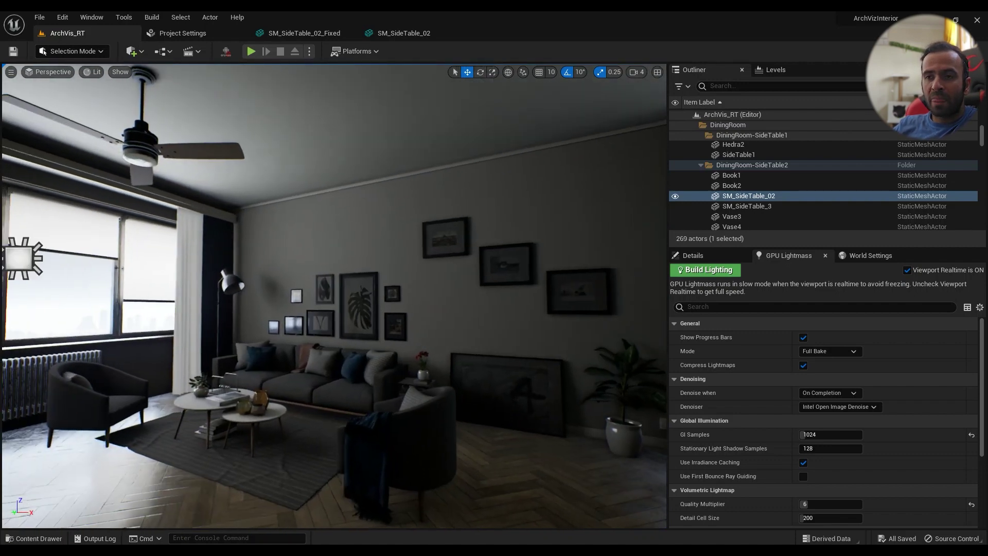
right_click_drag(358, 388, 348, 387)
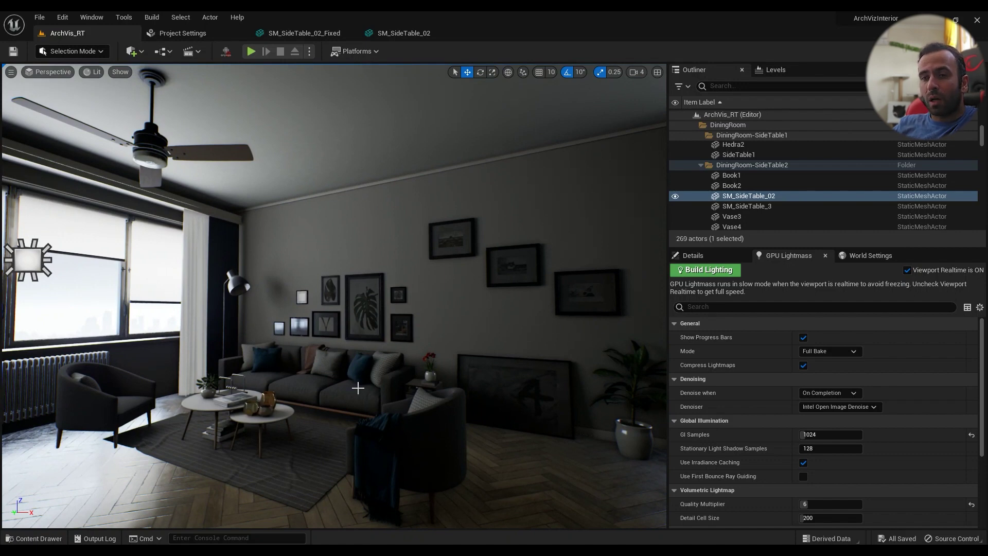
right_click_drag(306, 389, 456, 389)
right_click_drag(185, 397, 182, 397)
right_click_drag(307, 389, 252, 395)
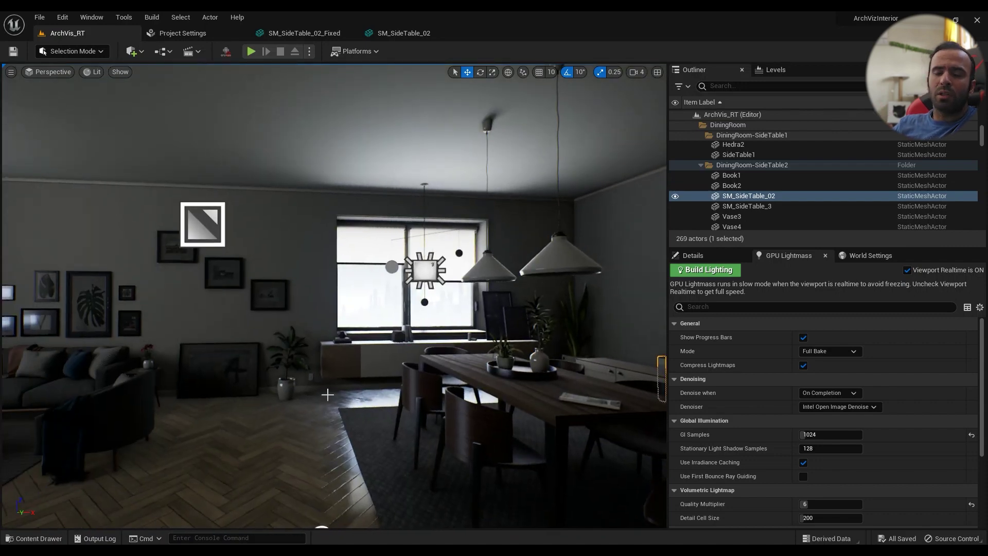
right_click_drag(355, 391, 188, 390)
key("d")
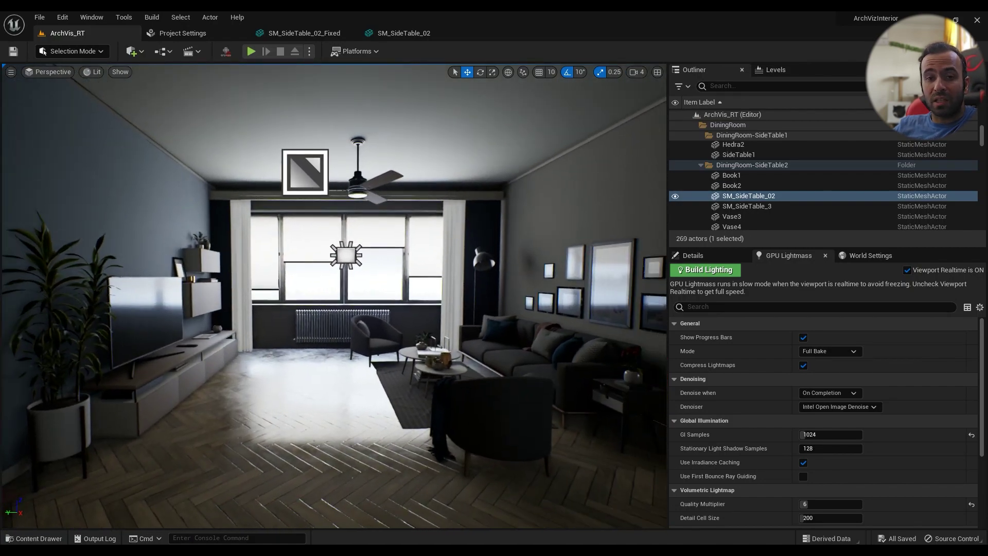
key("w")
right_click_drag(334, 330, 360, 294)
right_click_drag(402, 361, 386, 388)
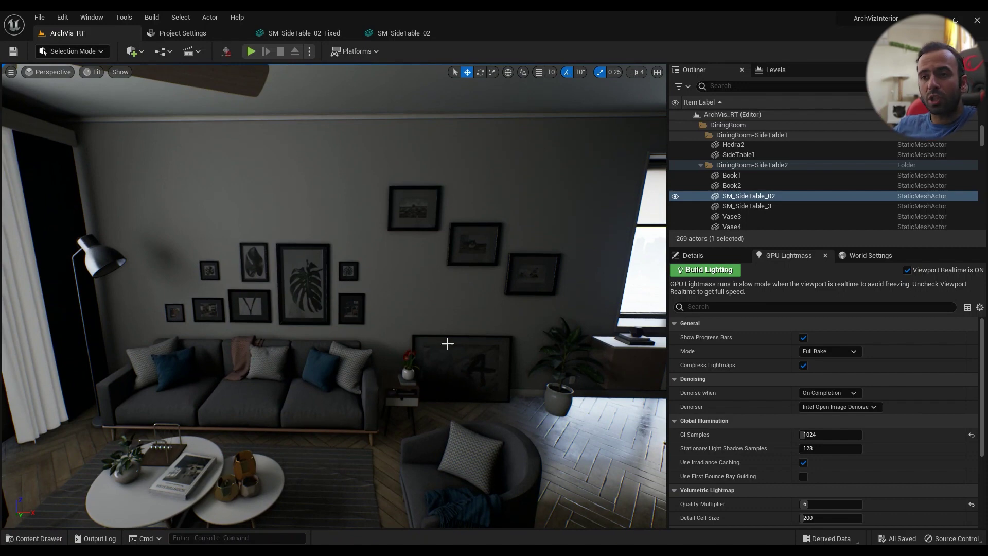
right_click_drag(371, 331, 314, 335)
right_click_drag(365, 309, 378, 323)
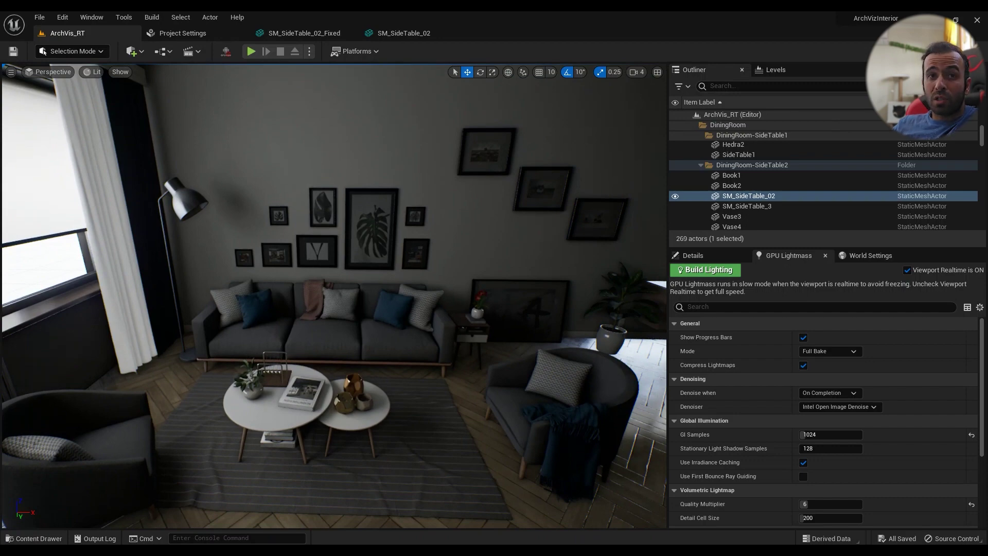
Step: View the ArchViz Interior sample's marketplace page in the Epic Games Launcher and return to the apartment level in Unreal Editor
left_click_drag(0, 92, 619, 105)
left_click(865, 100)
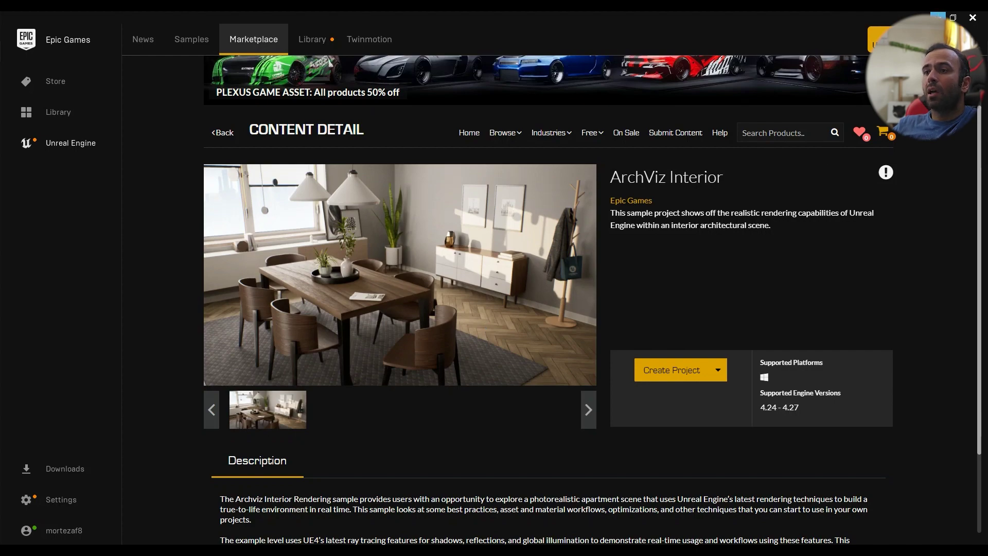
left_click(938, 16)
mouse_move(490, 264)
right_mouse_down()
mouse_move(376, 248)
mouse_move(368, 234)
mouse_move(490, 265)
right_mouse_up()
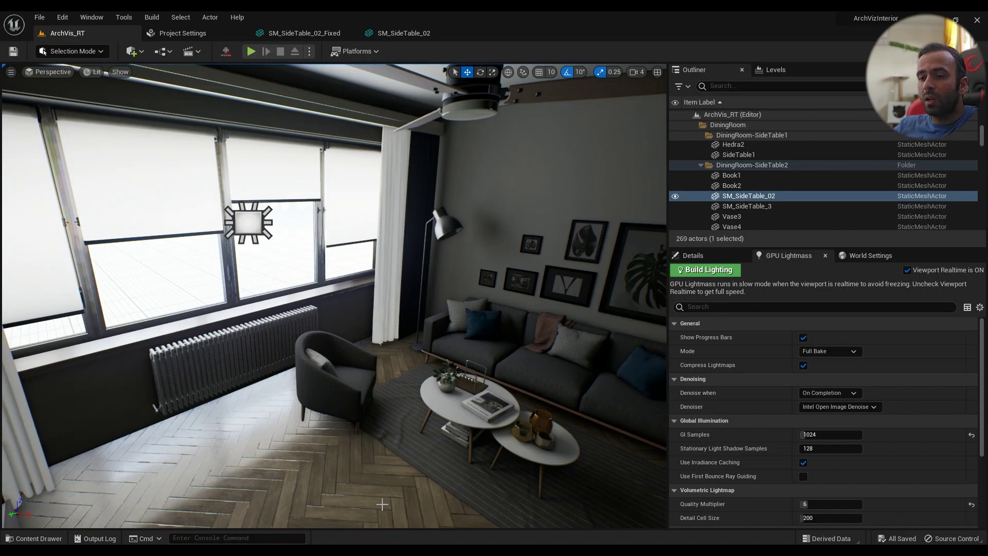
right_click_drag(343, 345, 171, 184)
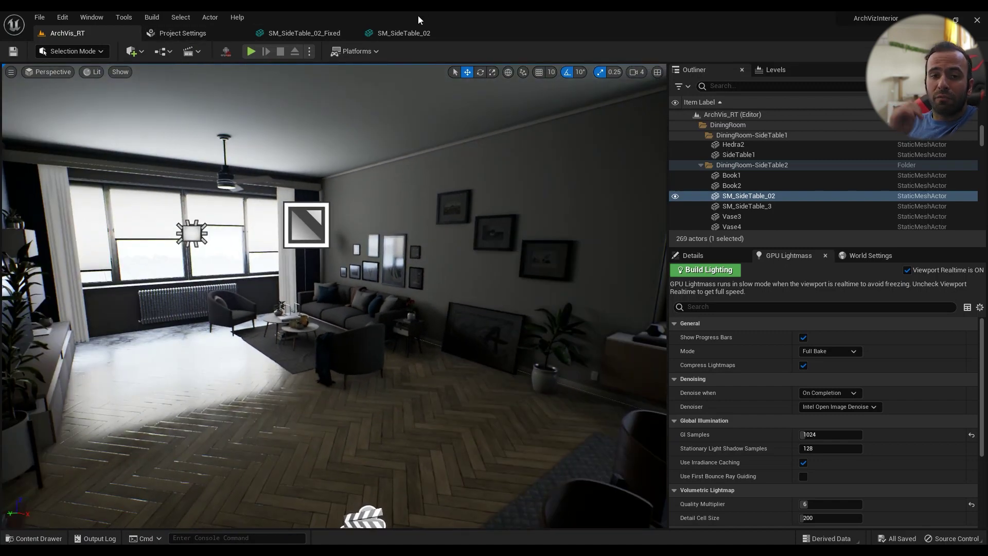
Step: Open the Project Settings and search them for "raytrac" to check the hardware ray tracing options
left_click(178, 32)
left_click(91, 17)
mouse_move(58, 17)
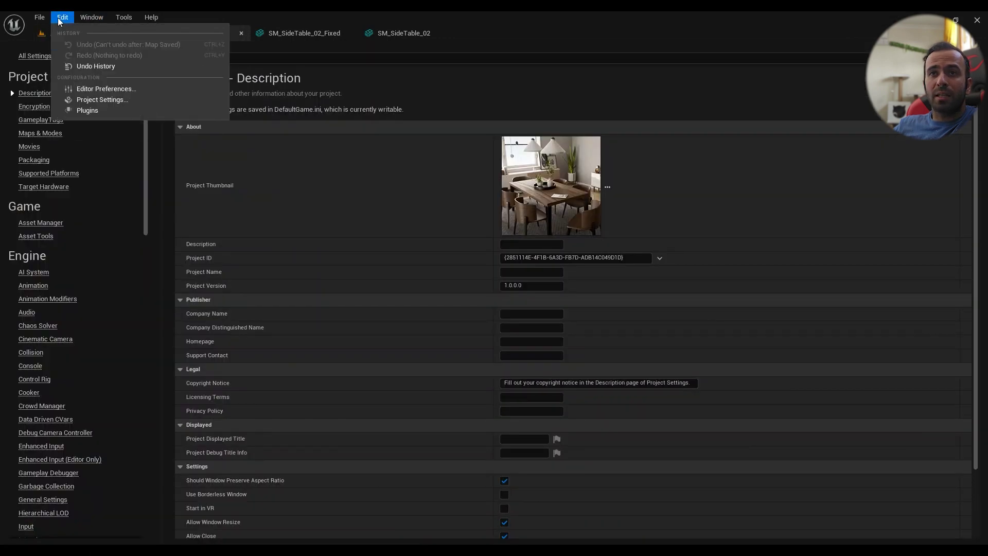
left_click(98, 97)
type("raytrac")
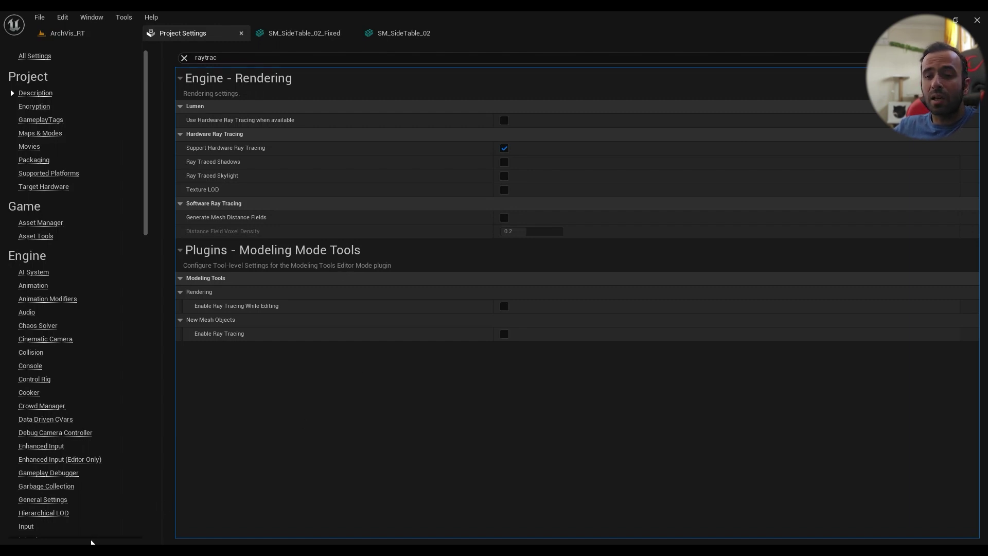
Step: Switch to the Epic Games Launcher, review the engine versions offered for a new ArchViz Interior project, and leave without creating it
mouse_move(88, 550)
left_click(64, 498)
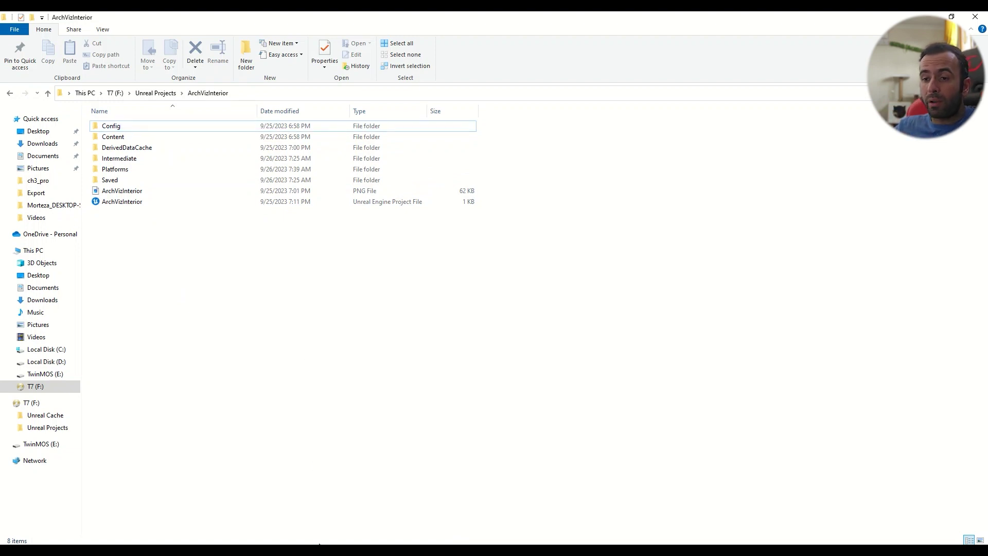
left_click(323, 549)
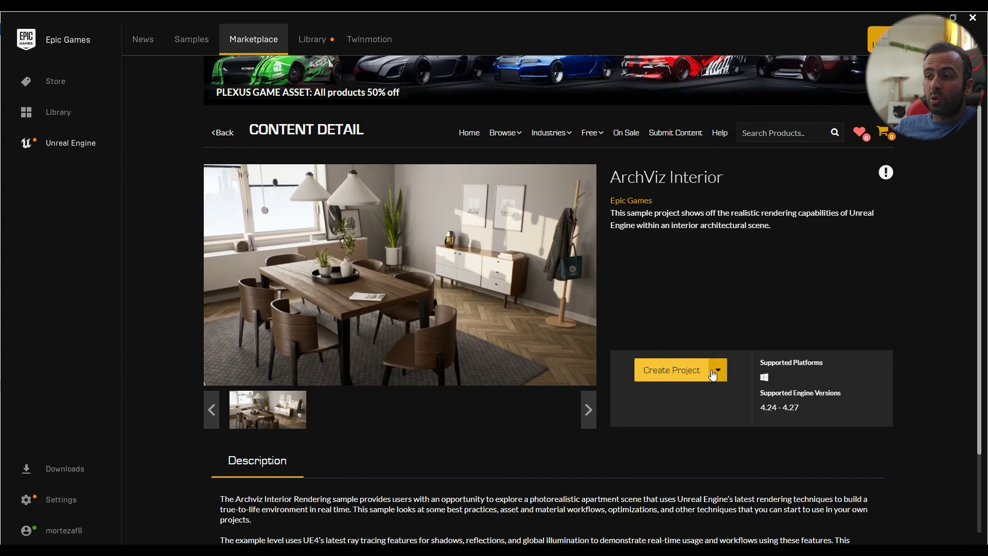
left_click(692, 372)
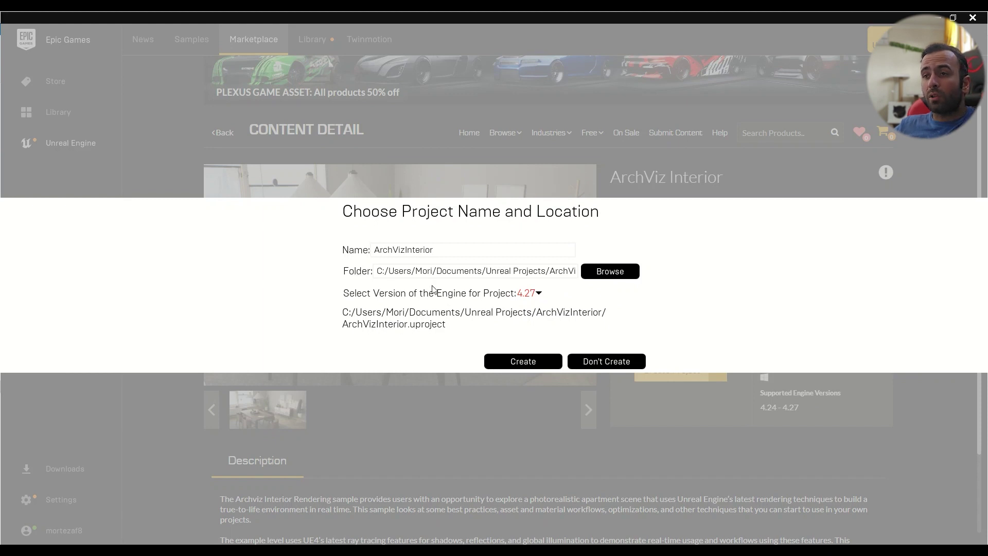
left_click(533, 293)
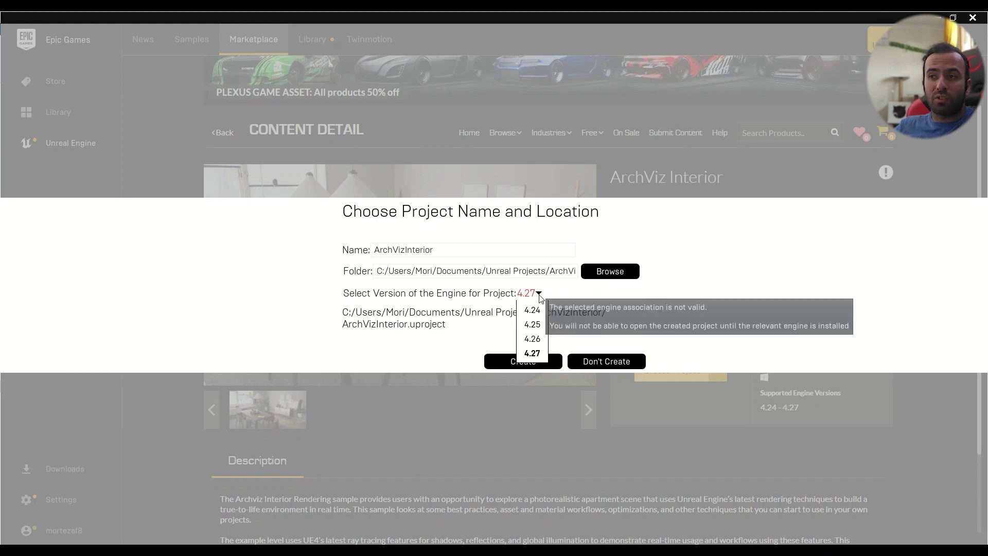
left_click(537, 294)
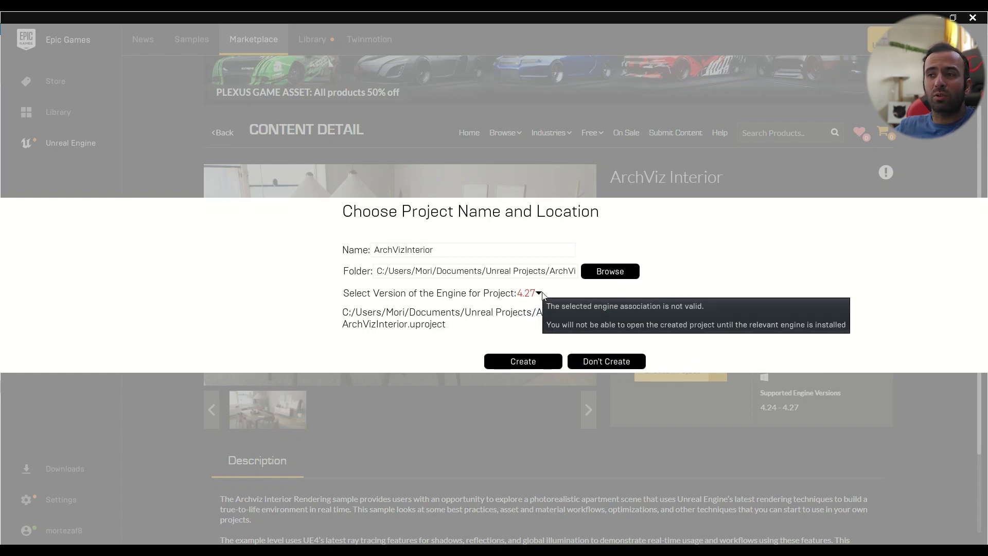
left_click(619, 362)
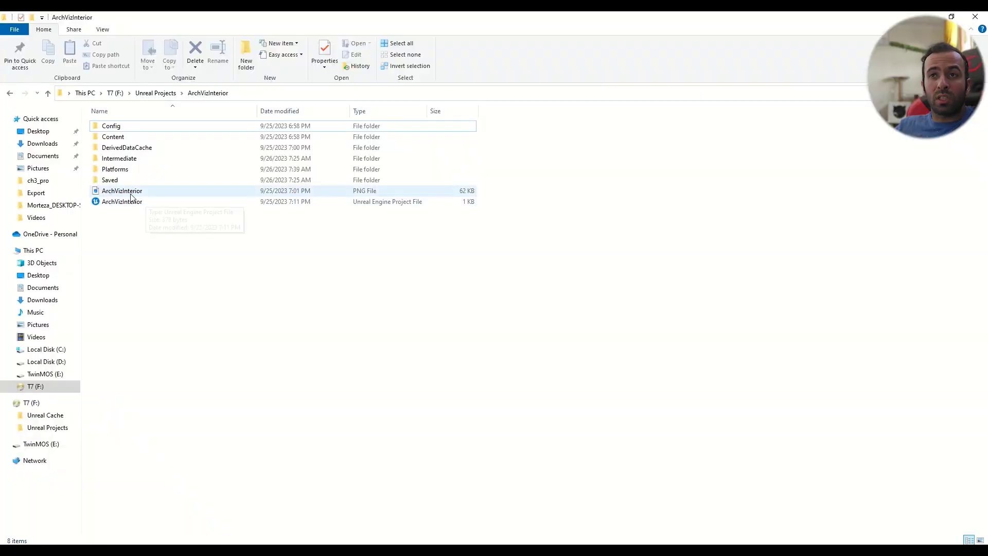
Step: Review the engine versions the ArchVizInterior project file can be switched to in File Explorer, cancel, and return to Unreal Editor
left_click(110, 205)
right_click(109, 205)
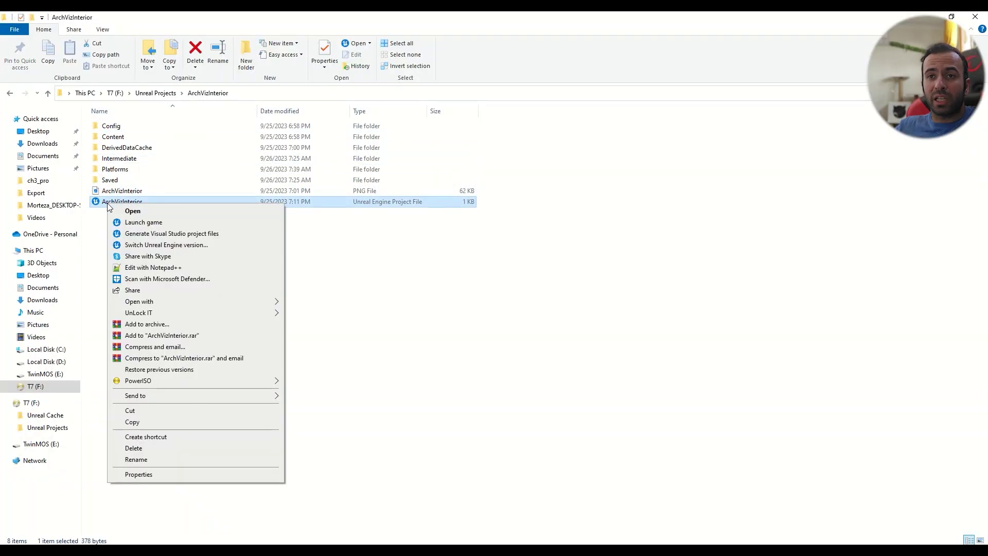
left_click(154, 245)
left_click(645, 273)
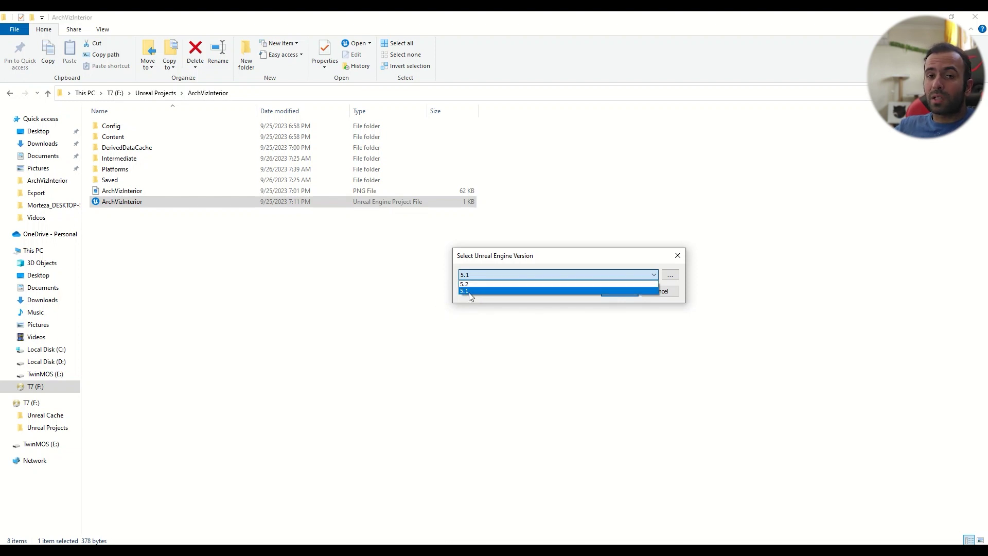
left_click(594, 353)
left_click(669, 292)
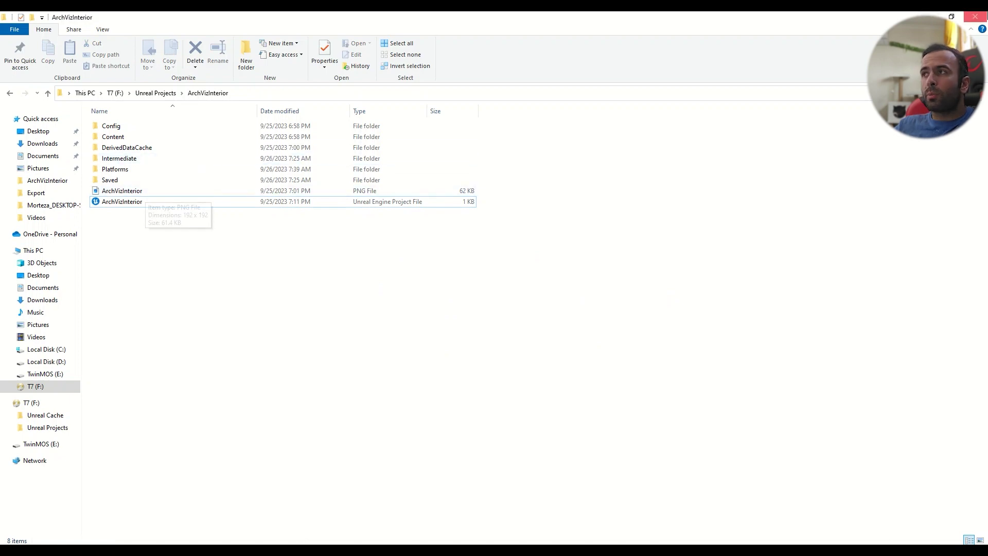
left_click(930, 17)
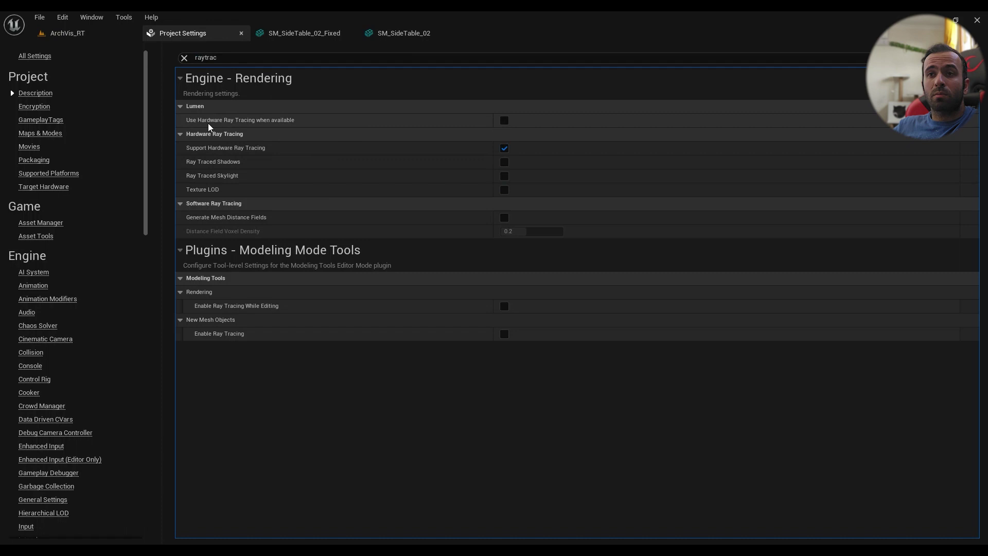
Step: Search the Project Settings for "virtual text" and review the virtual texture support and lightmap options
left_click(236, 57)
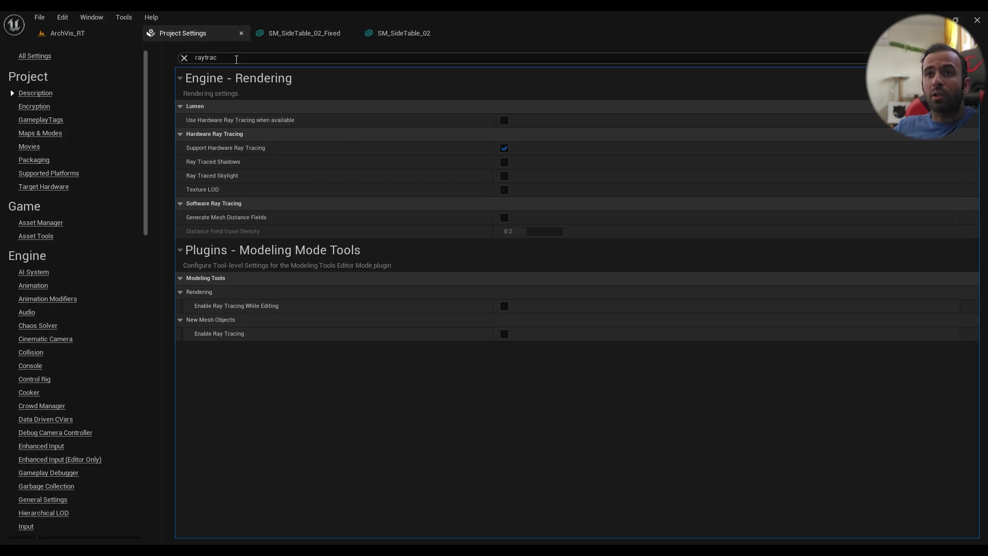
type("virtual")
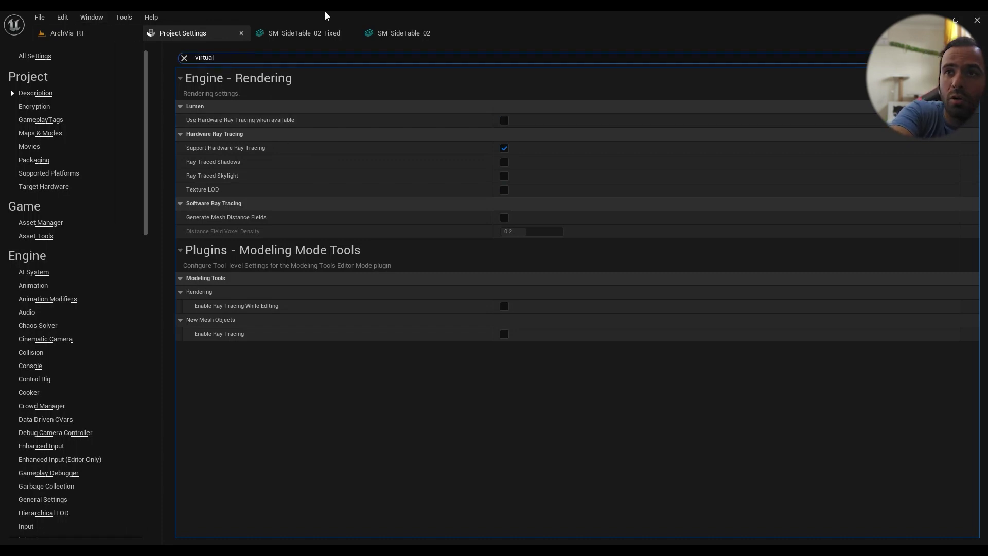
type(" text")
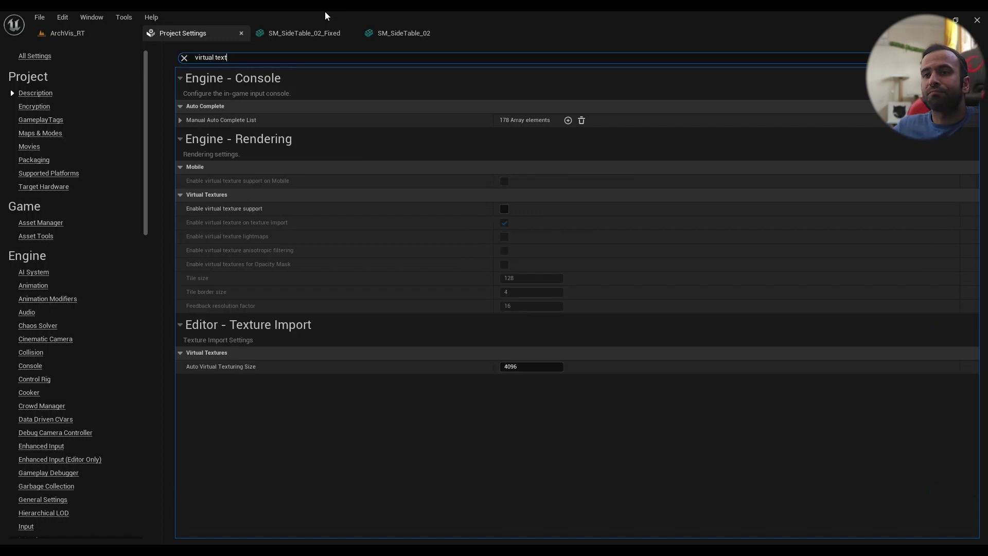
mouse_move(219, 212)
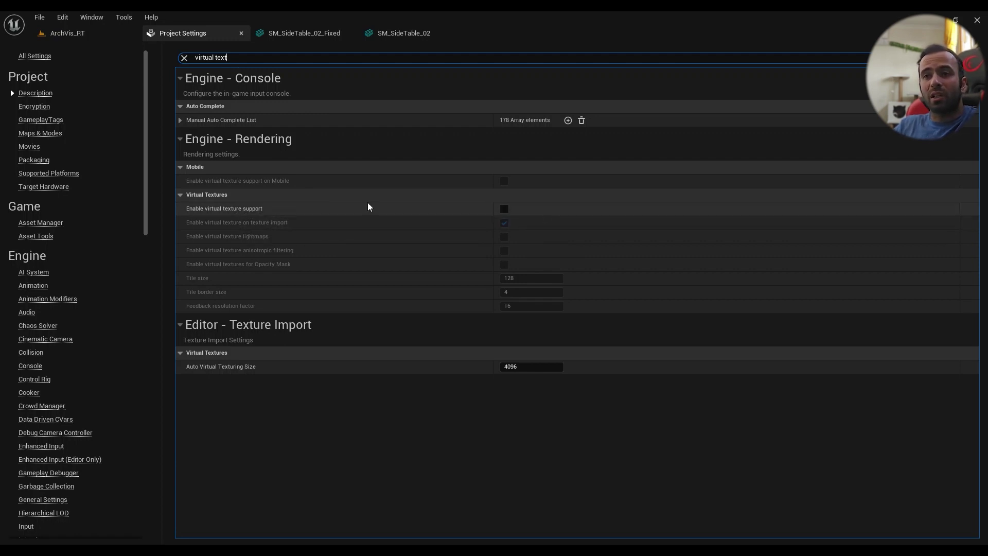
mouse_move(248, 243)
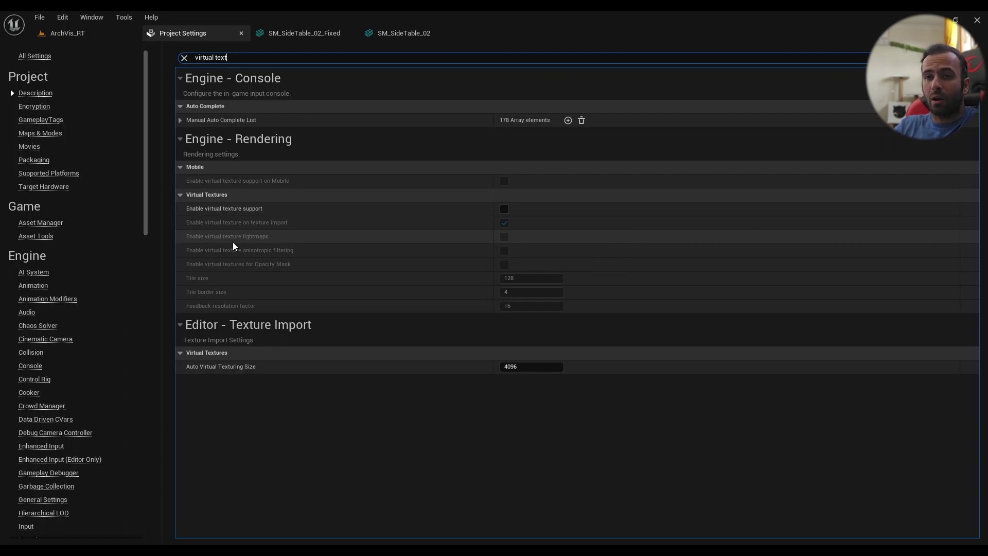
mouse_move(226, 212)
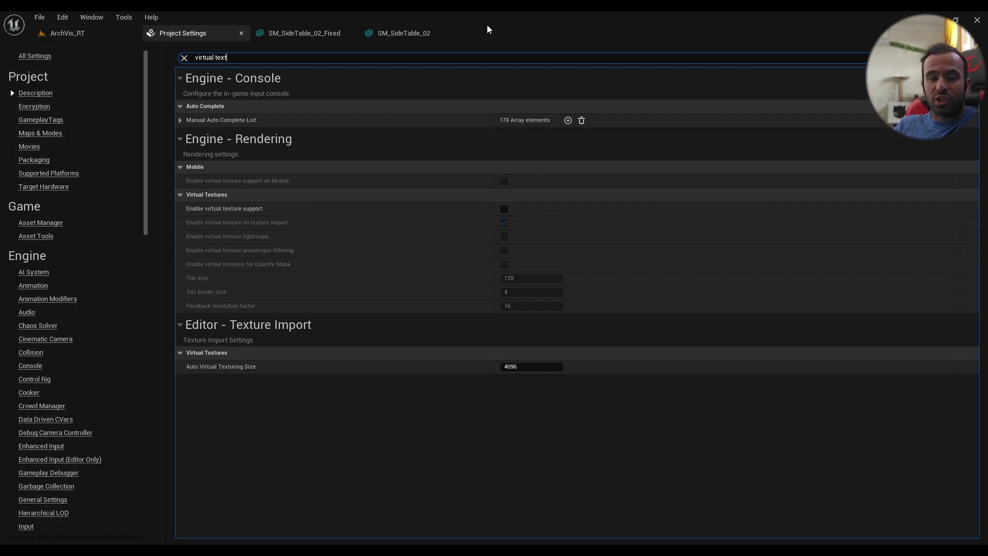
Step: Clear the settings search, review the Default RHI choices for the Windows platform, and close the Project Settings
left_click(184, 58)
scroll(69, 322, "down", 10)
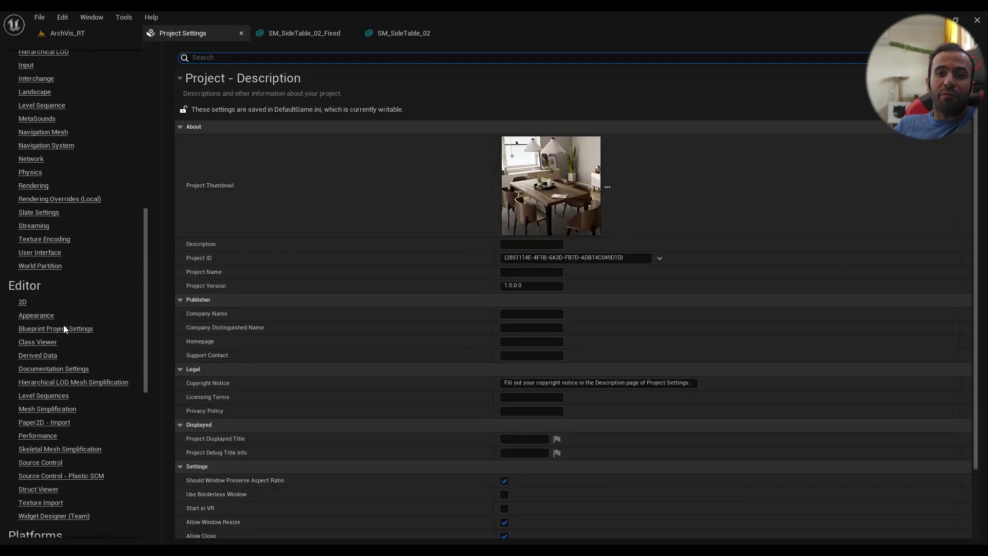
scroll(77, 325, "down", 4)
left_click(30, 458)
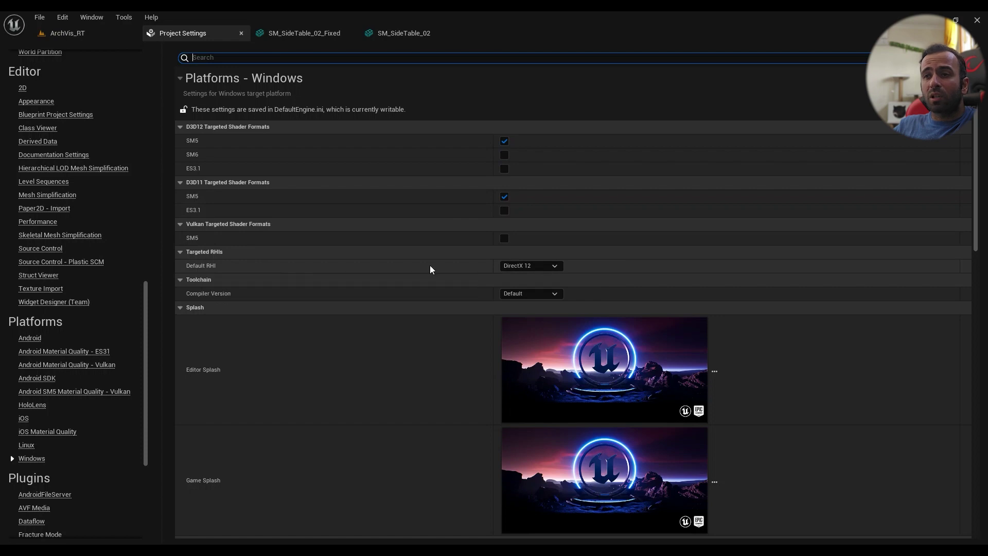
left_click(523, 265)
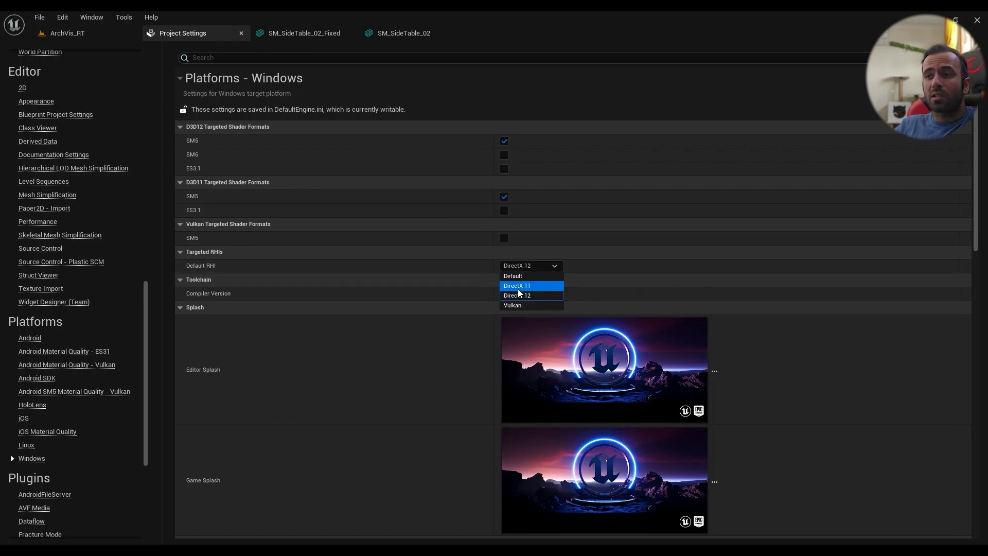
left_click(465, 327)
left_click(242, 34)
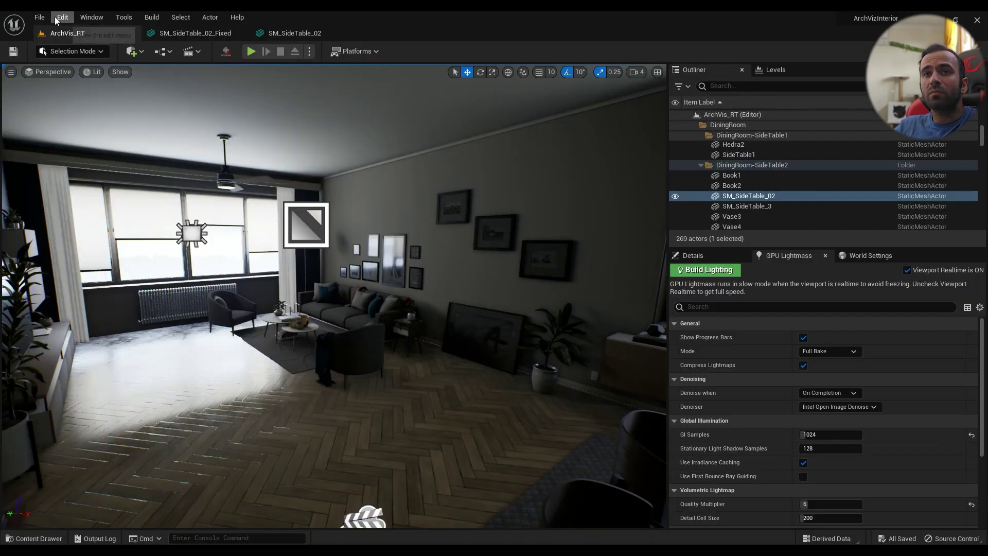
Step: Open the plugin list and search it for "gpu ligh" to check whether GPU Lightmass is enabled
left_click(62, 17)
left_click(100, 175)
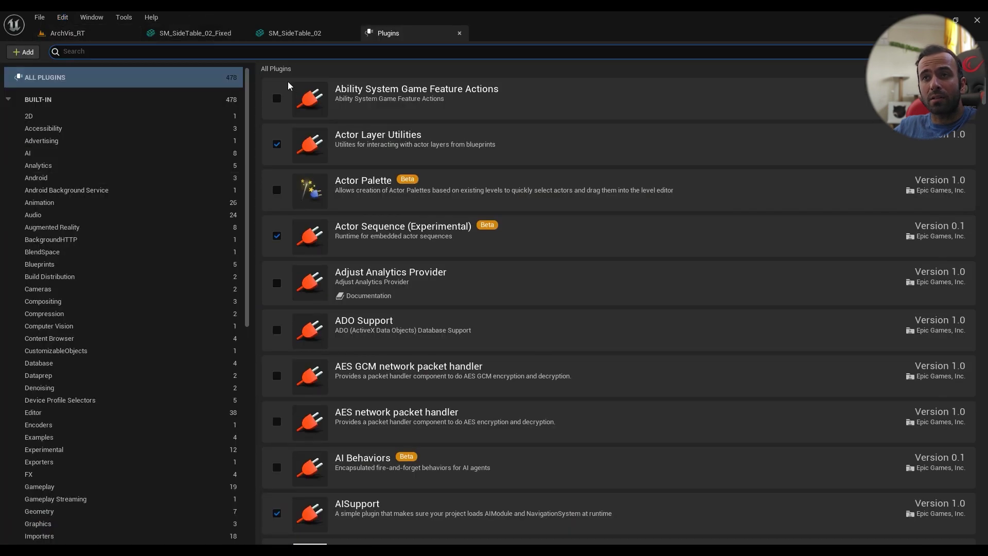
type("gpu l")
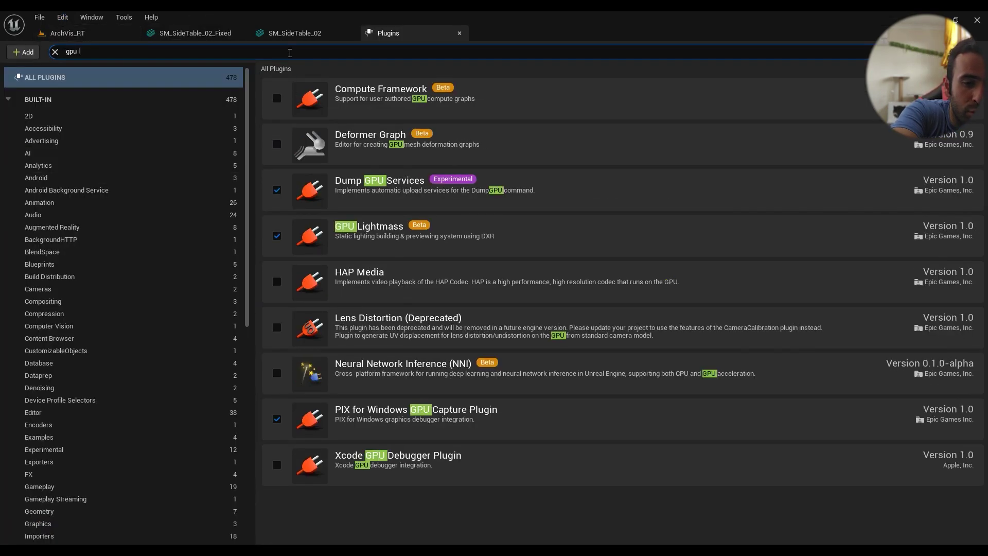
type("igh")
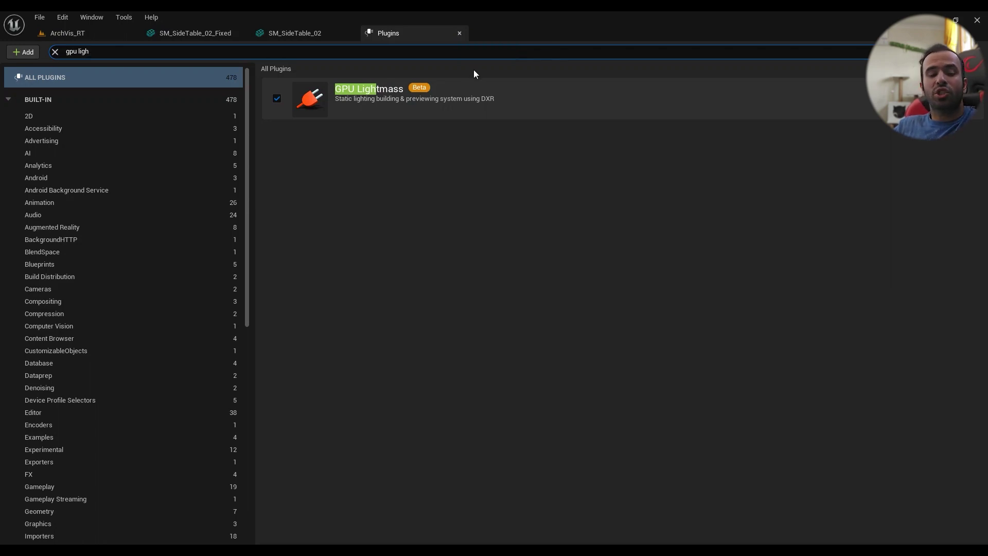
Step: Close the plugin list, return to the ArchVis_RT level, and look over the living and dining areas' lighting
left_click(458, 34)
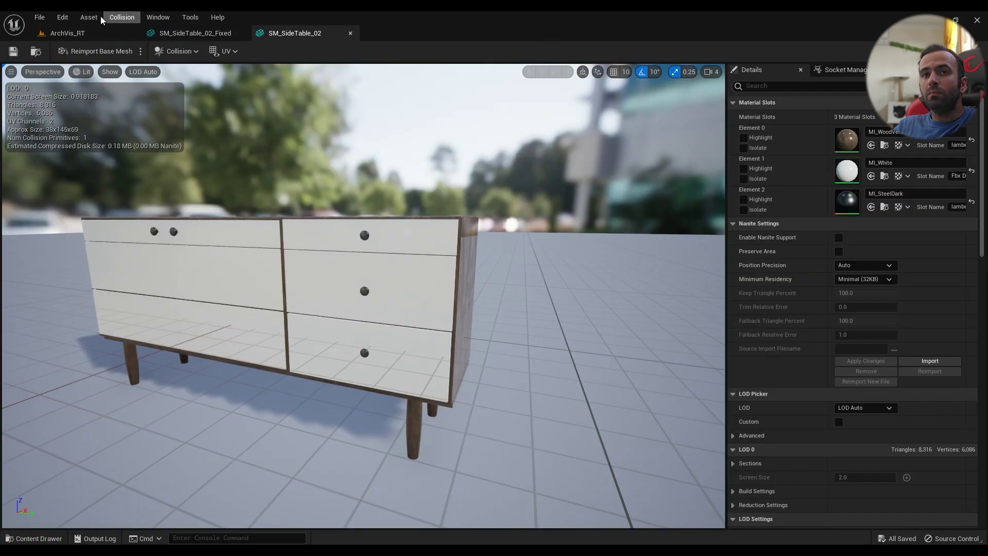
left_click(79, 34)
right_click_drag(389, 313, 566, 314)
right_click_drag(494, 290, 428, 285)
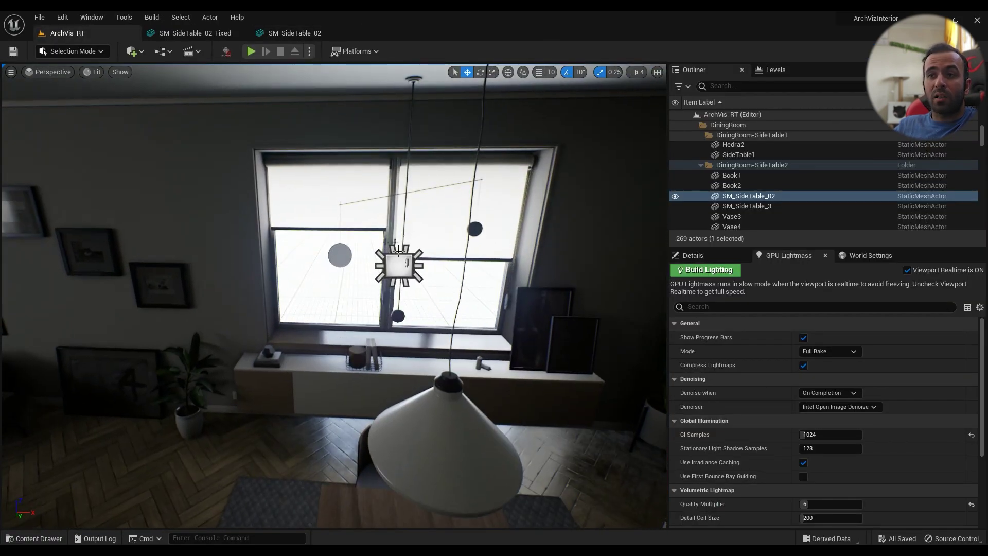
right_click_drag(375, 236, 231, 230)
key("w")
right_click_drag(518, 250, 541, 221)
key("s")
right_click_drag(411, 258, 407, 258)
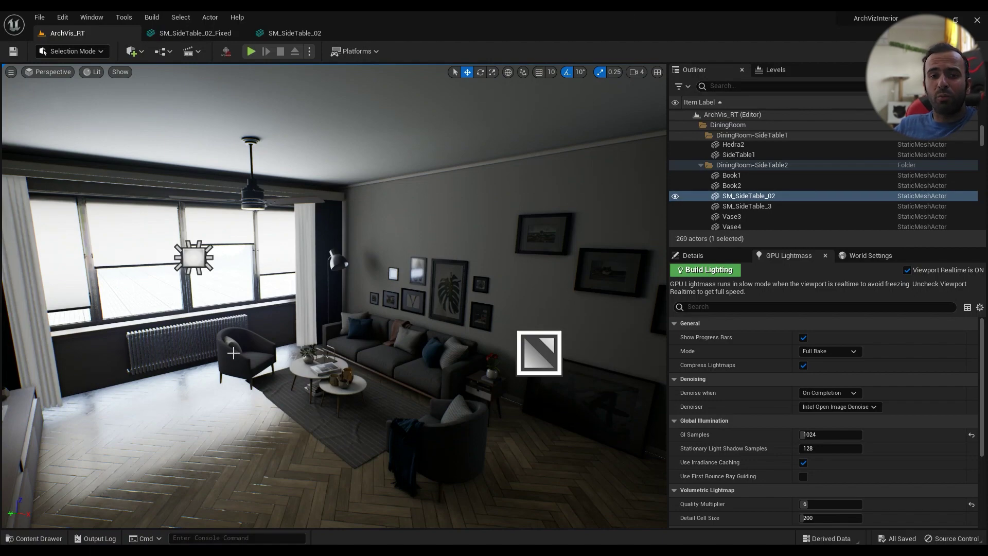
right_click_drag(257, 362, 407, 367)
right_click_drag(227, 360, 206, 357)
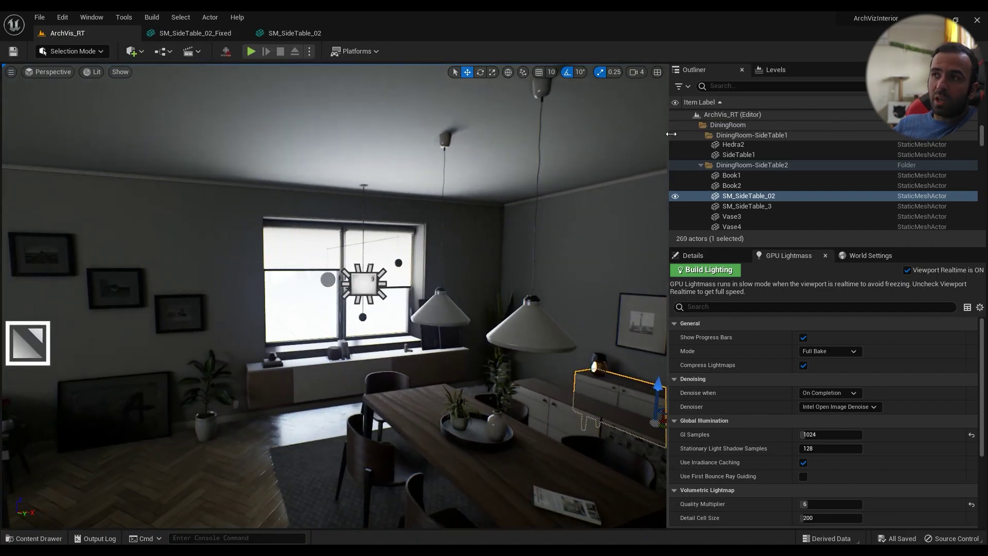
Step: Search the level's actors for "direc" to check for a directional light, and clear the search
left_click(763, 87)
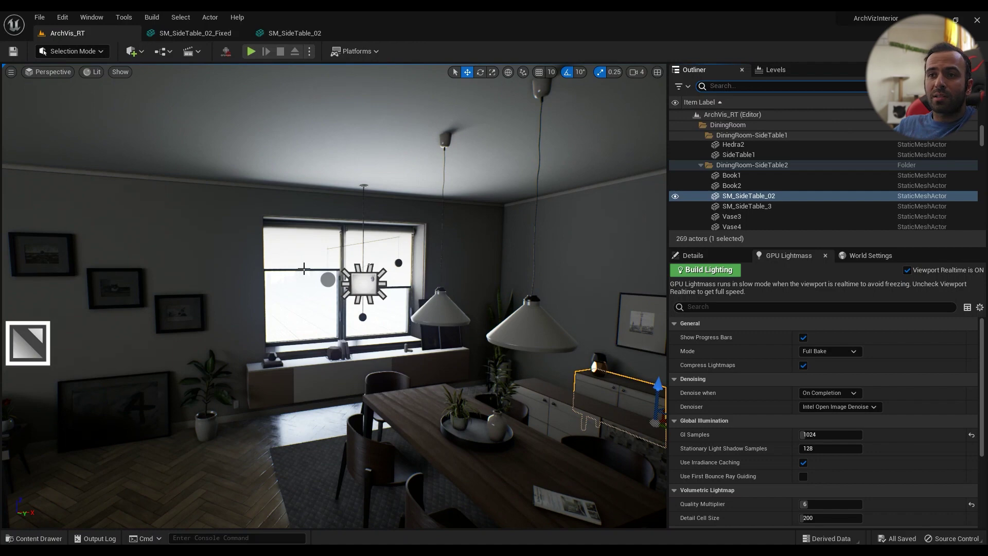
type("direc")
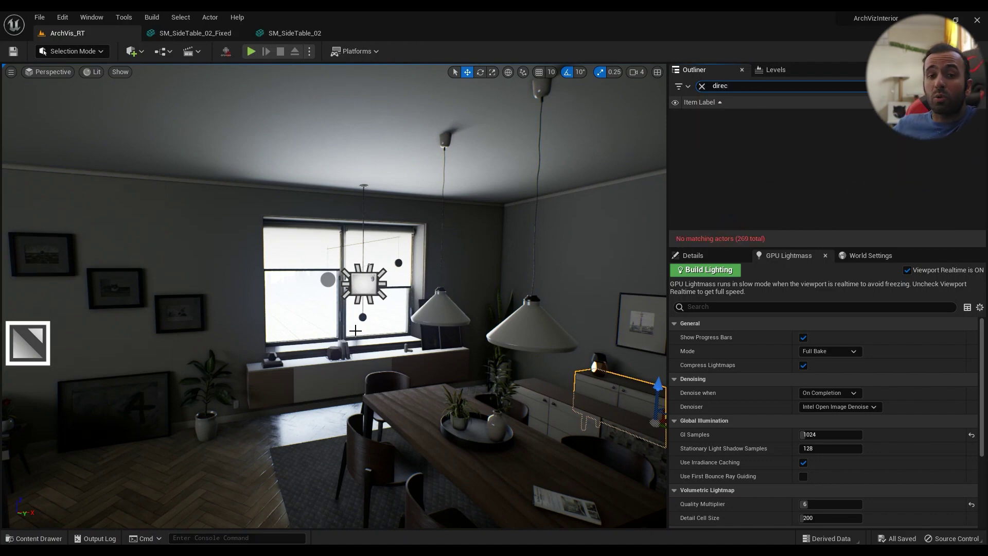
left_click(703, 86)
Step: Inspect the rect lights at the living and dining area windows, and review the light types available for placement
right_click_drag(406, 360, 239, 359)
key("w")
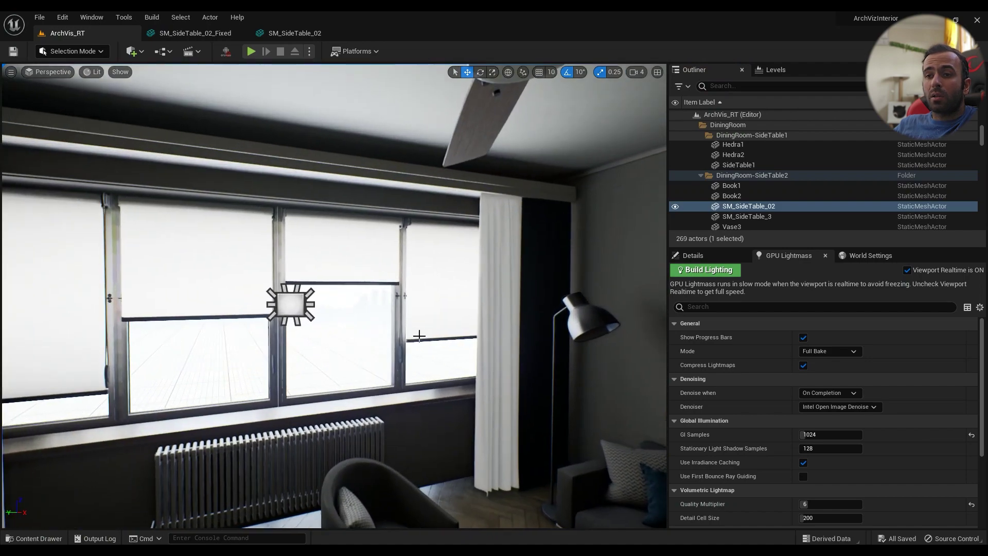
left_click(291, 304)
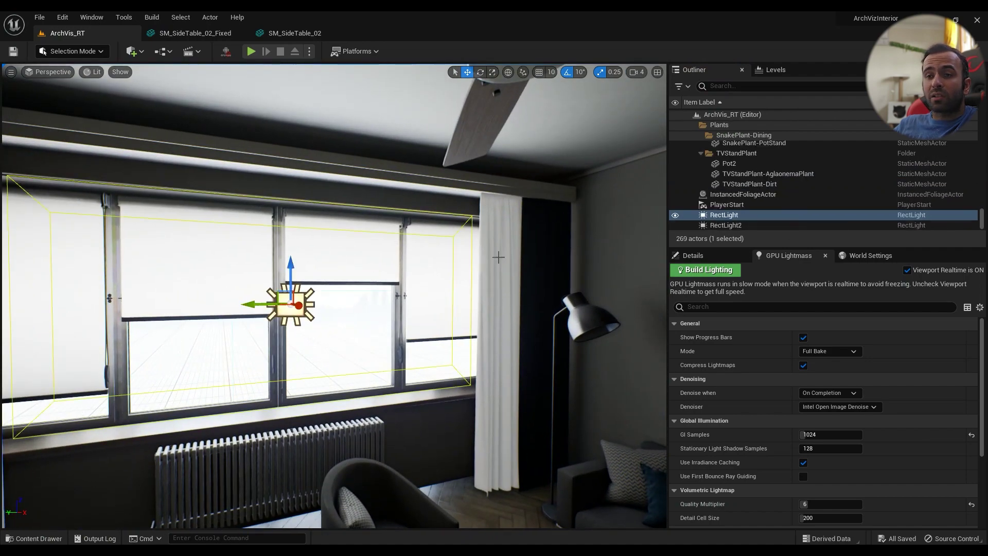
key("3")
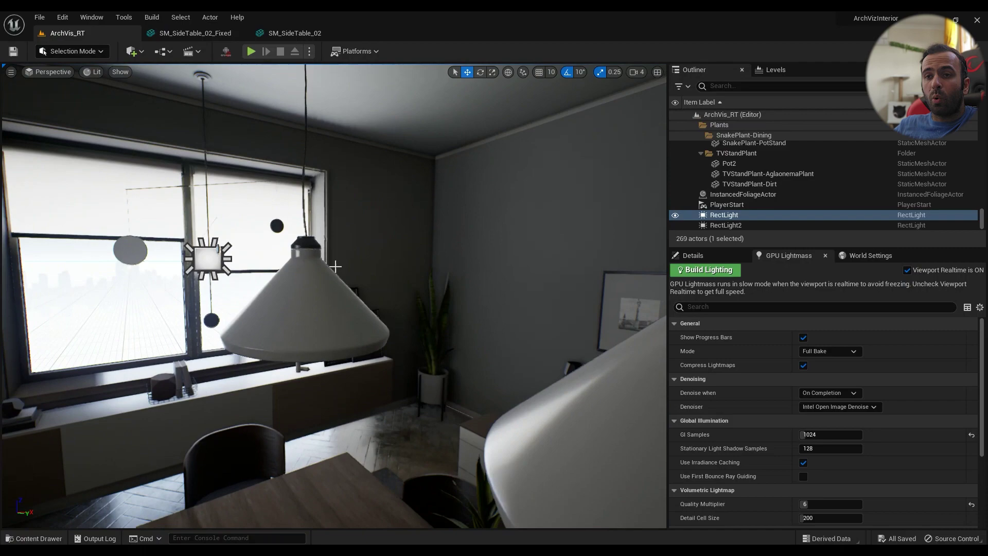
key("1")
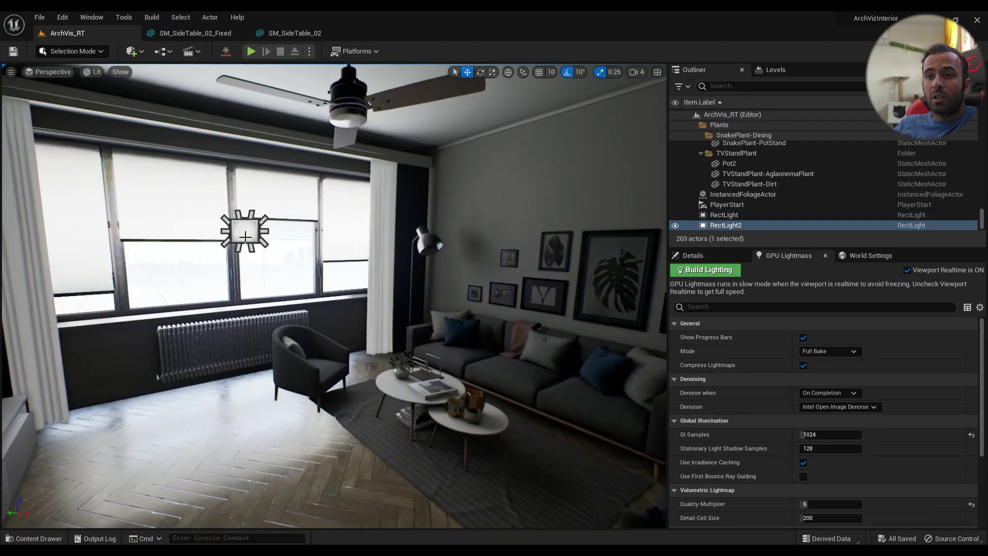
left_click(133, 51)
mouse_move(160, 147)
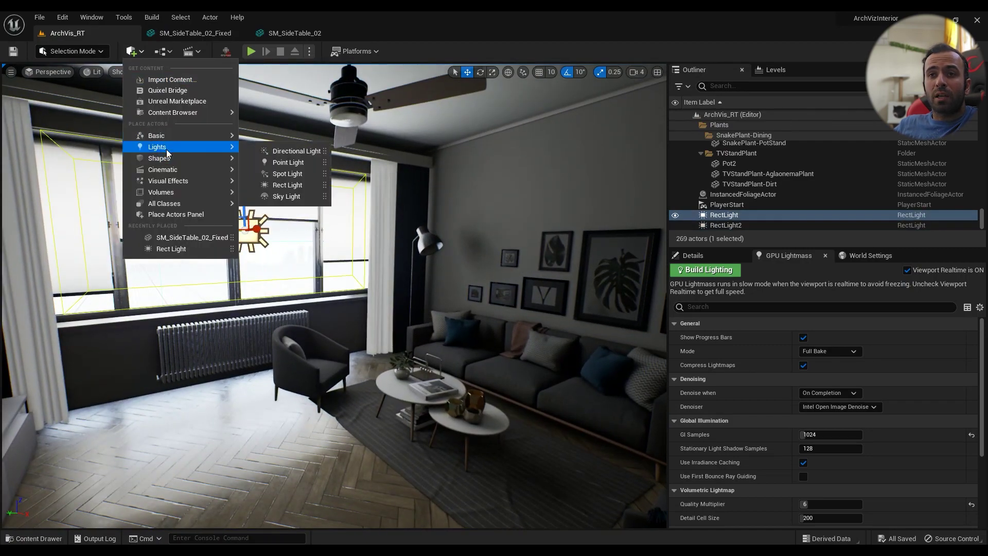
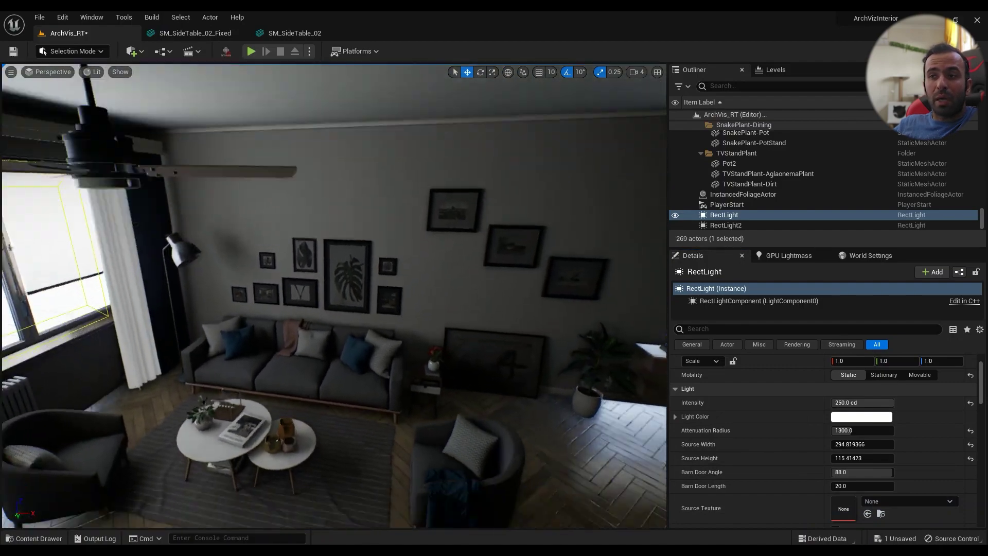
Step: Examine the shading around the living room's sofa and coffee tables, and review the lighting build options
right_click_drag(565, 300, 525, 361)
key("w")
right_click_drag(309, 348, 481, 268)
key("s")
right_click_drag(466, 301, 461, 306)
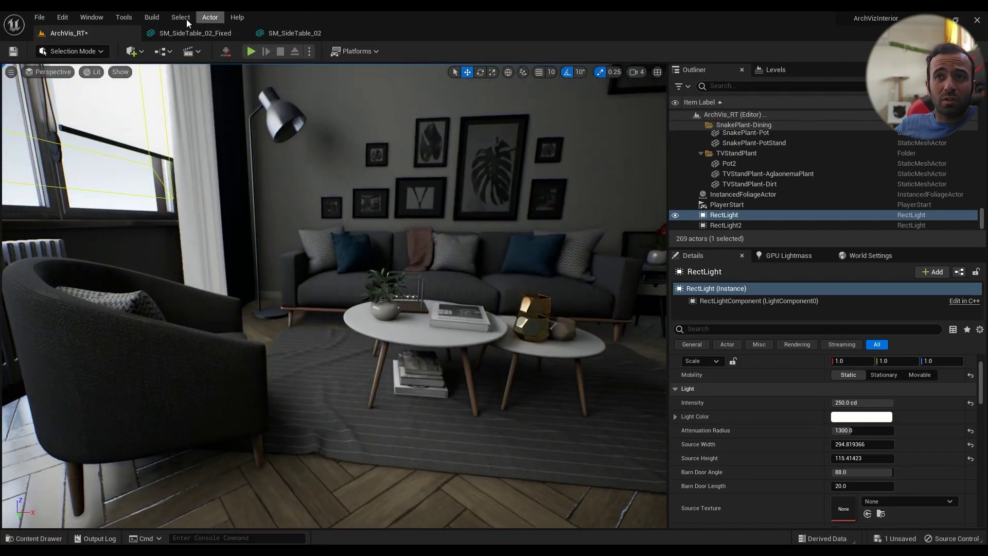
left_click(152, 17)
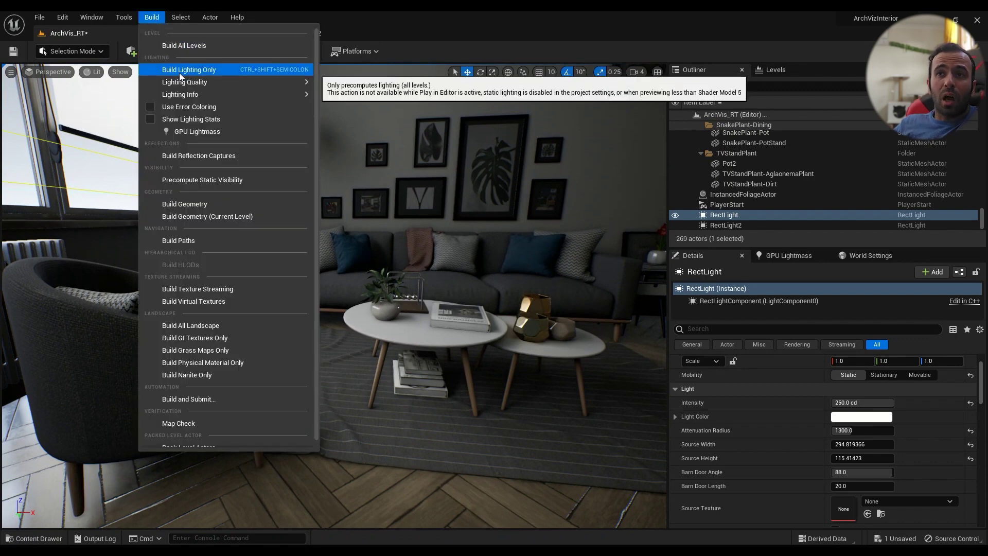
left_click(384, 16)
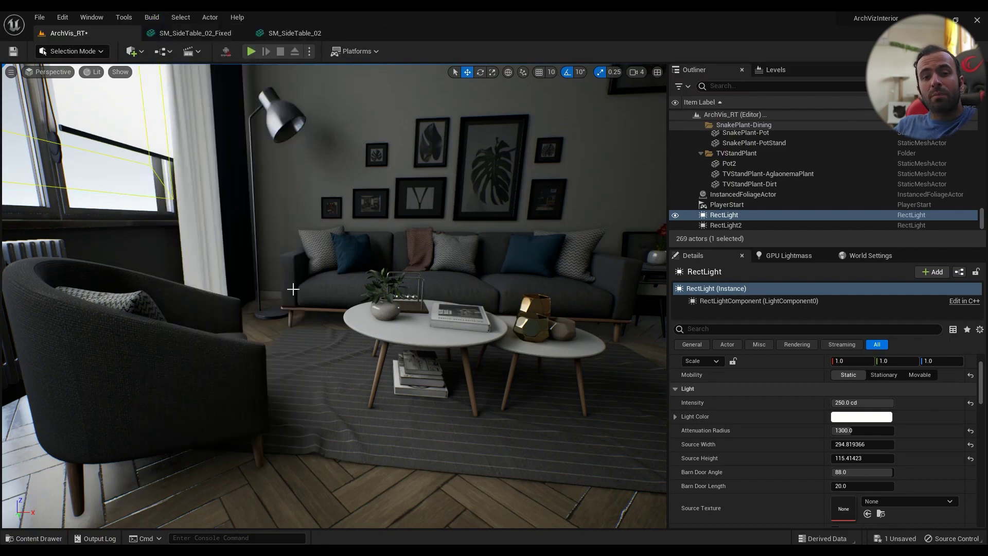
right_click_drag(286, 301, 294, 260)
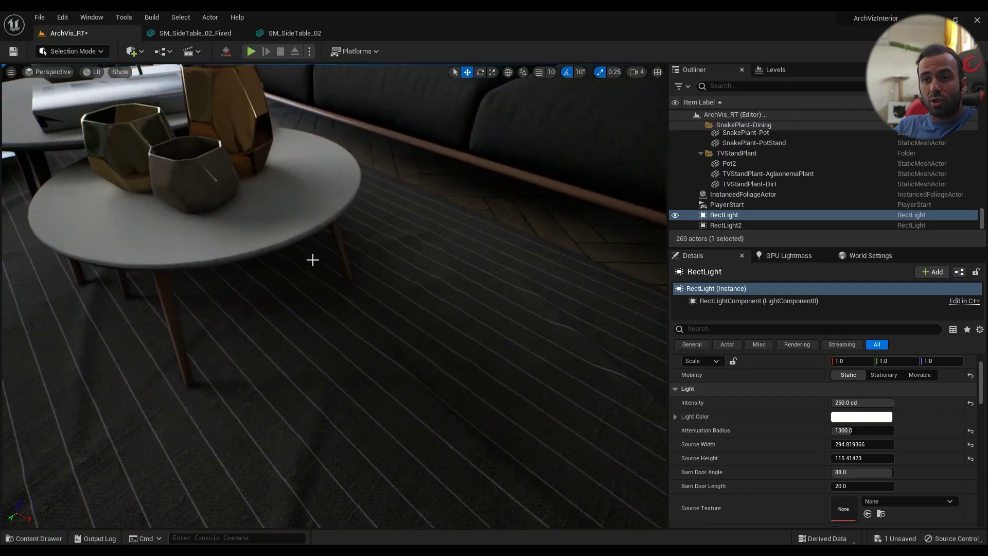
right_click_drag(227, 357, 309, 337)
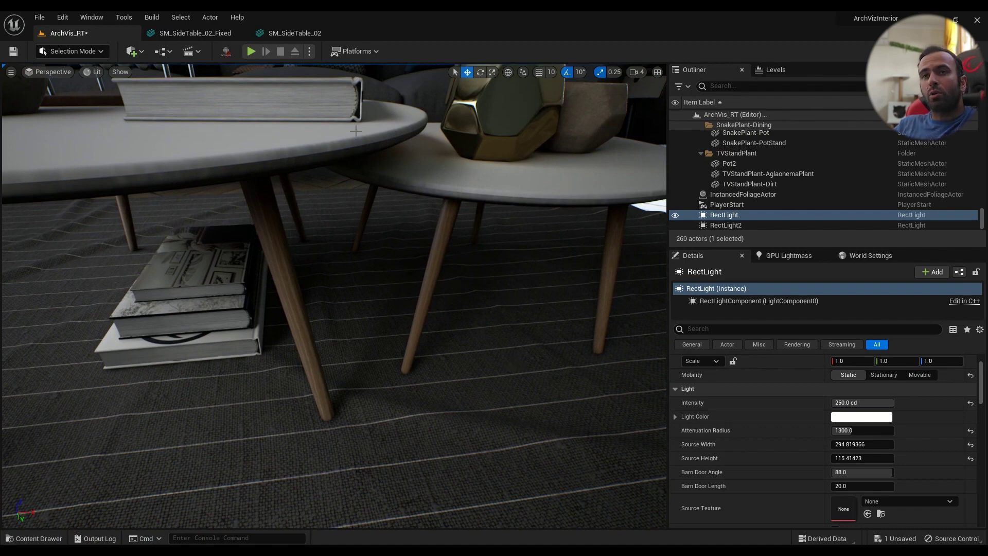
Step: Frame the living room window's rect light and examine its placement from inside and outside the room, along with its light settings
key("f")
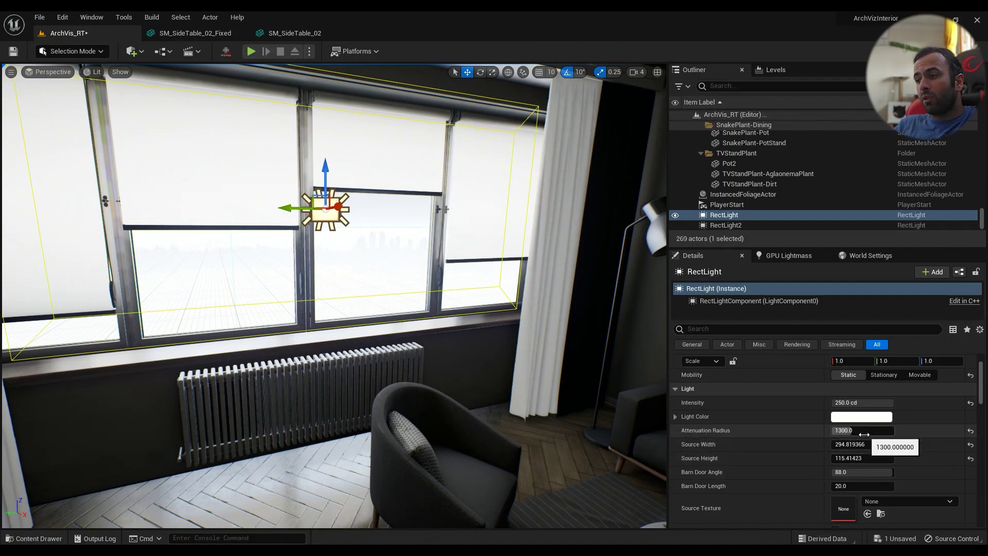
right_click_drag(586, 371, 659, 340)
key("f")
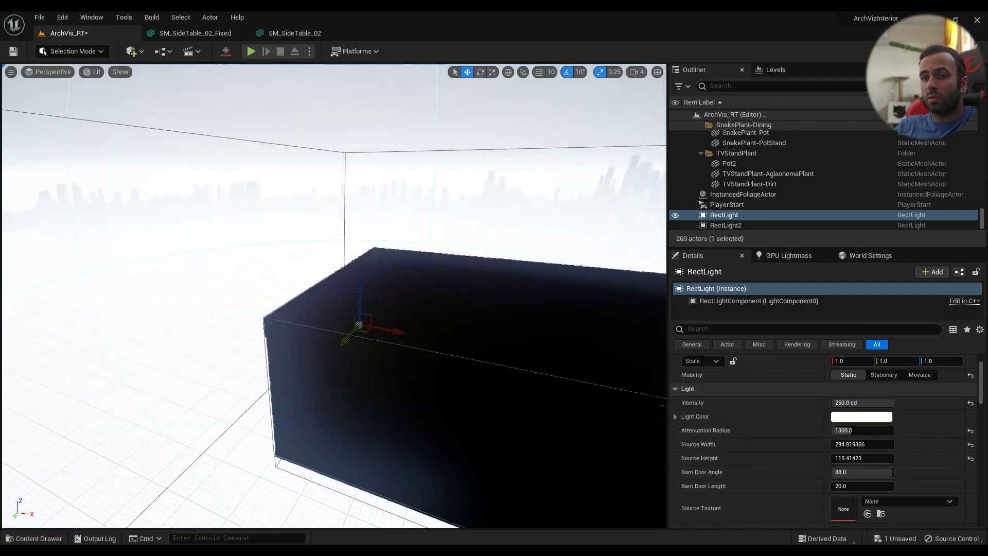
right_click_drag(586, 371, 639, 388)
right_click_drag(586, 371, 478, 360)
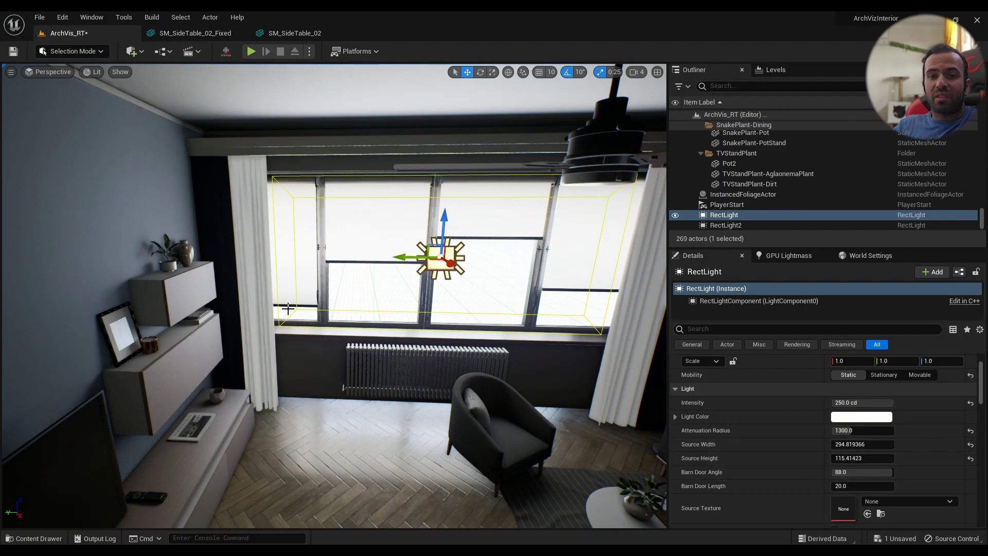
Step: Select the dining window's rect light, review its settings, and examine the lighting across the dining and living areas
right_click_drag(404, 324, 592, 134)
right_click_drag(515, 226, 438, 244)
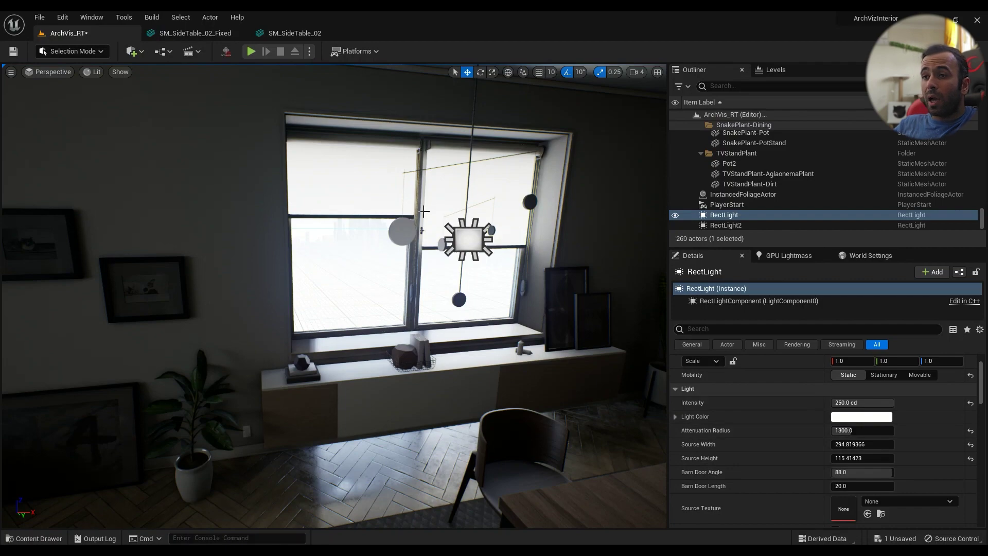
left_click(469, 239)
right_click_drag(515, 278, 404, 309)
key("w")
key("d")
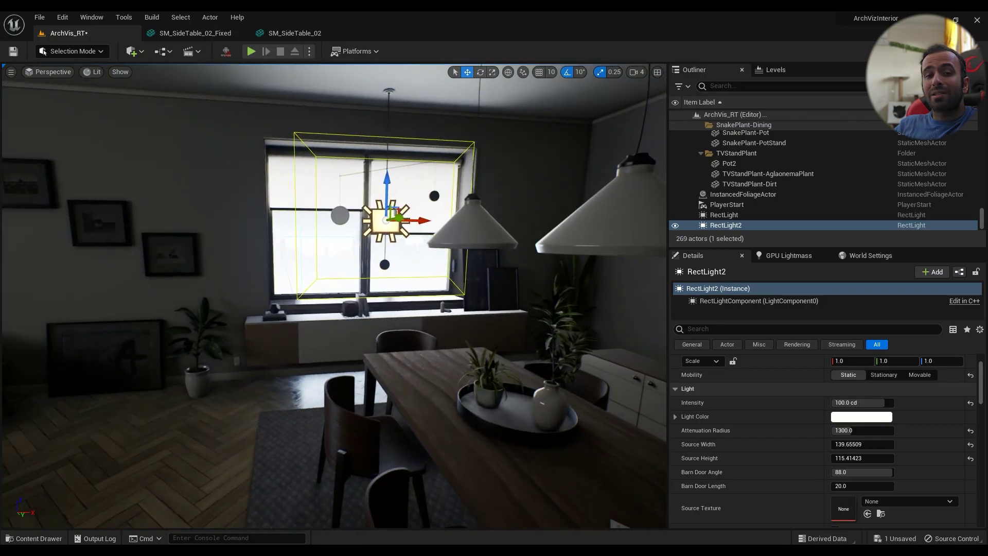
right_click_drag(546, 310, 403, 314)
key("w")
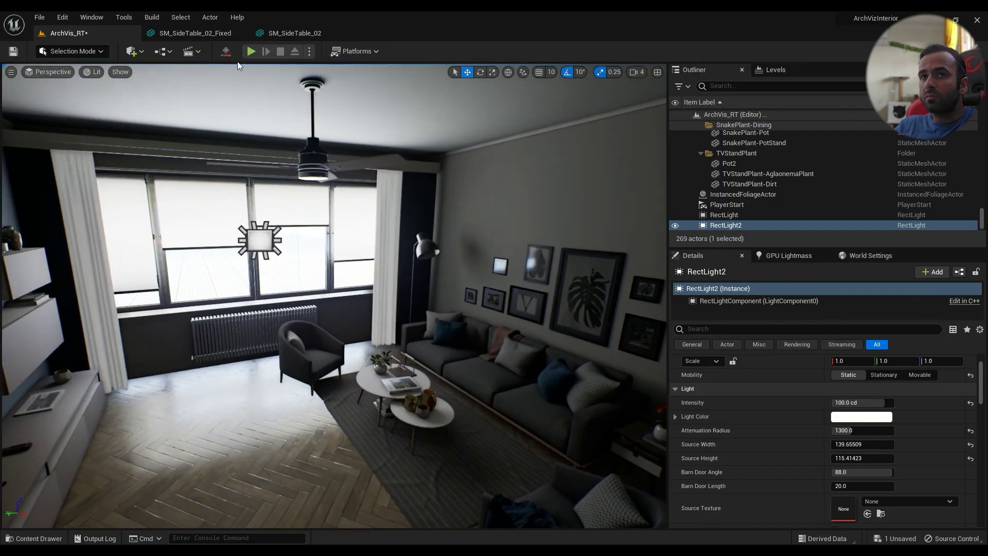
Step: Close the GPU Lightmass settings and reopen them
left_click(81, 17)
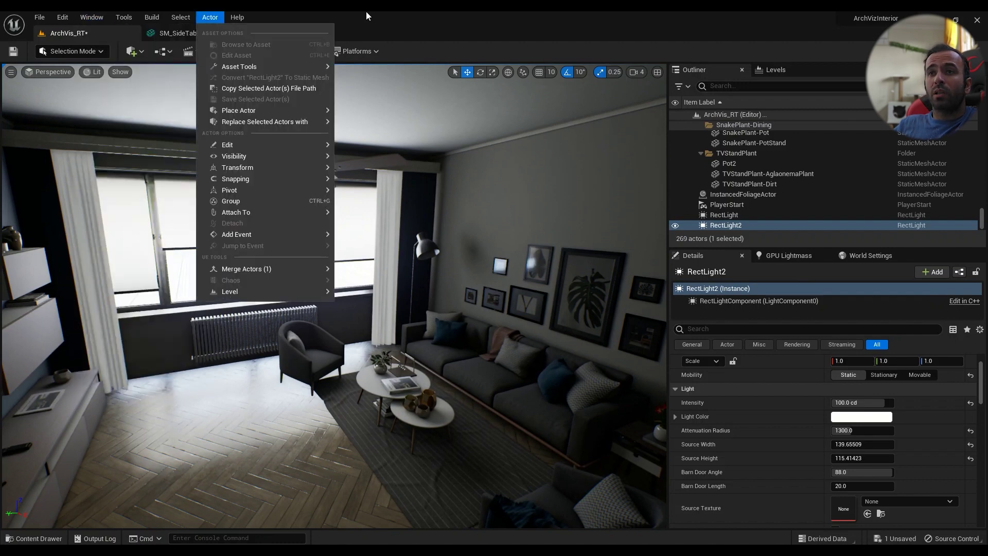
left_click(289, 11)
left_click(152, 17)
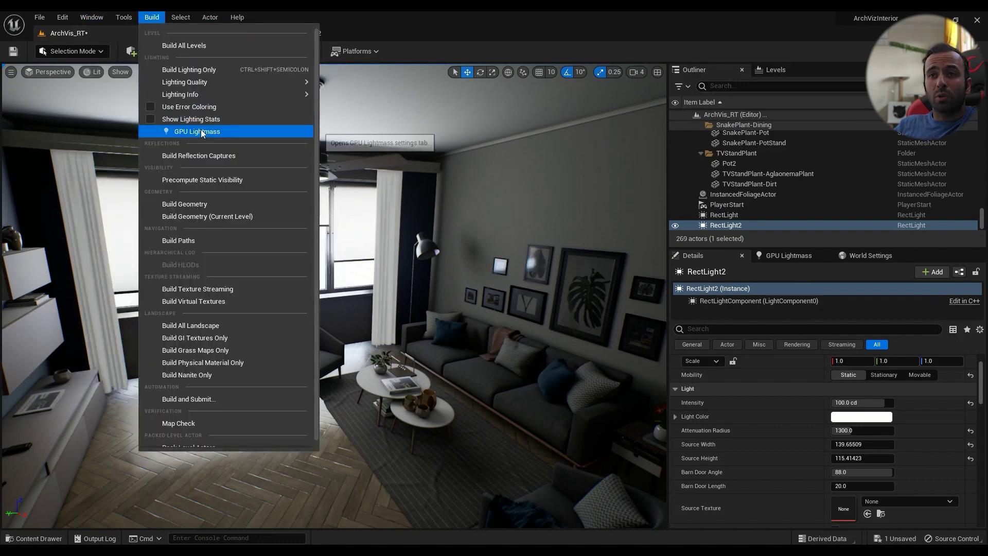
left_click(786, 256)
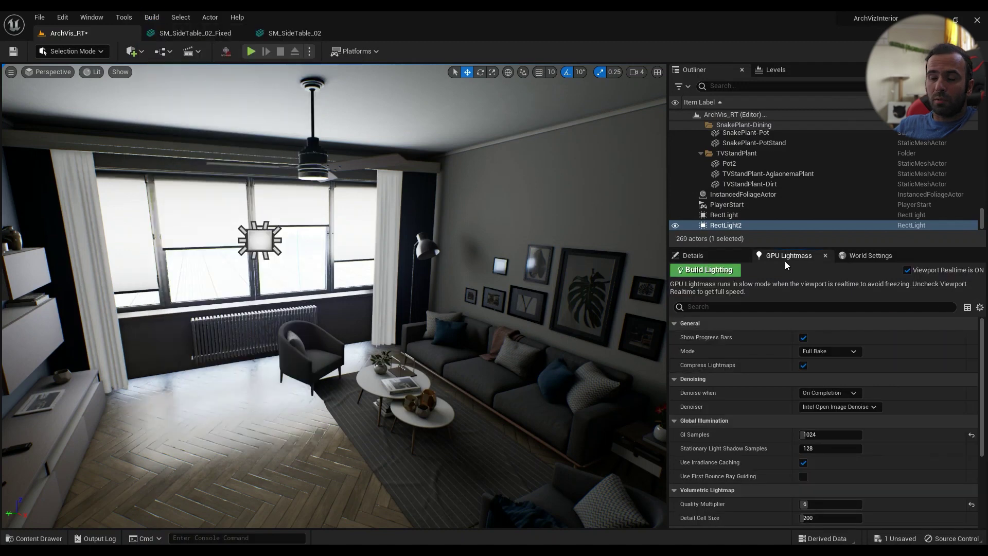
left_click(827, 255)
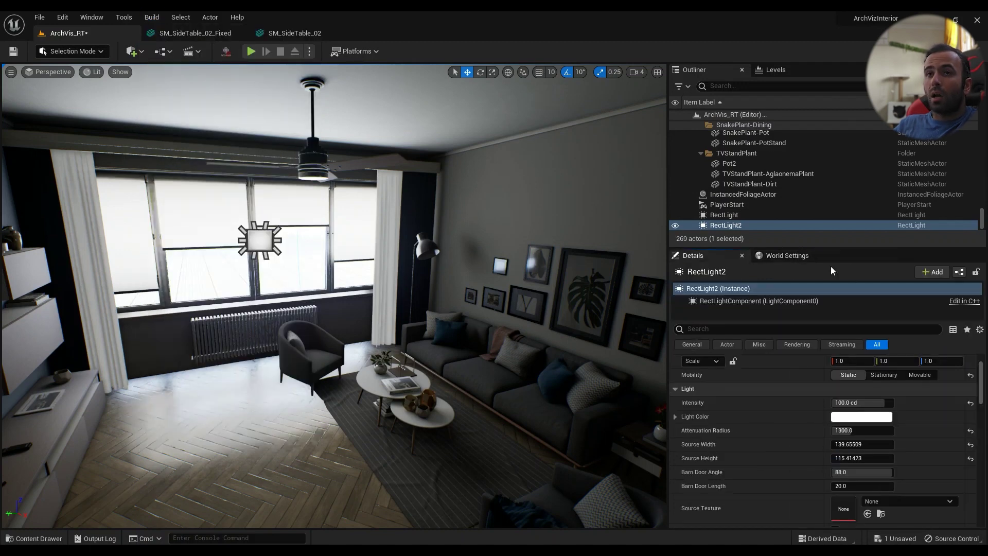
left_click(153, 17)
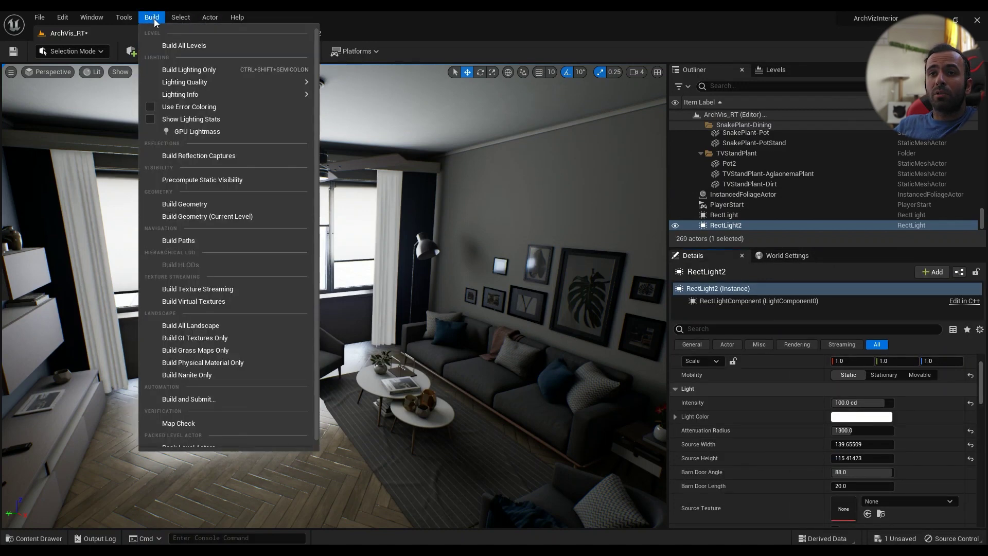
left_click(183, 131)
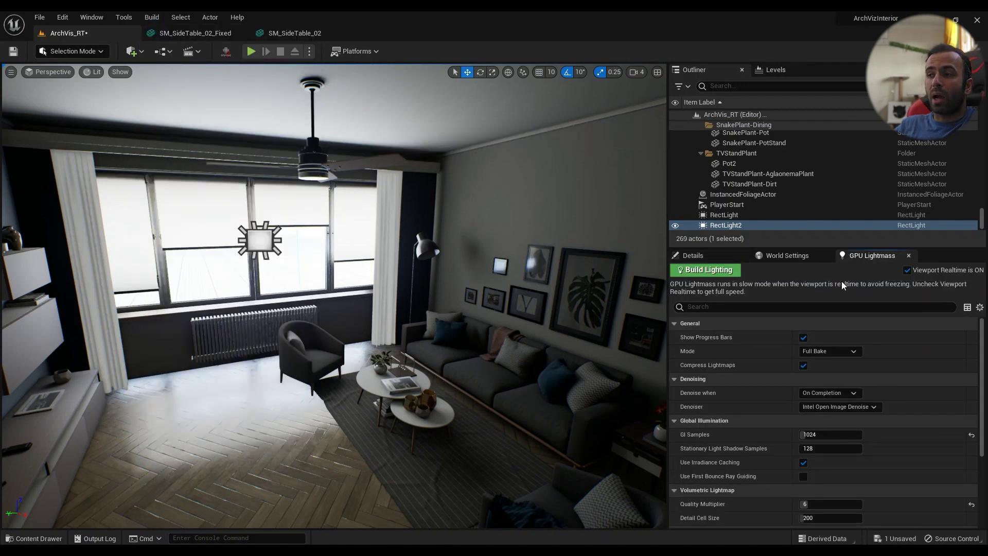
Step: Review the GPU Lightmass denoising, global illumination, volumetric lightmap and irradiance caching settings, and look over the rooms' lighting
scroll(905, 413, "down", 2)
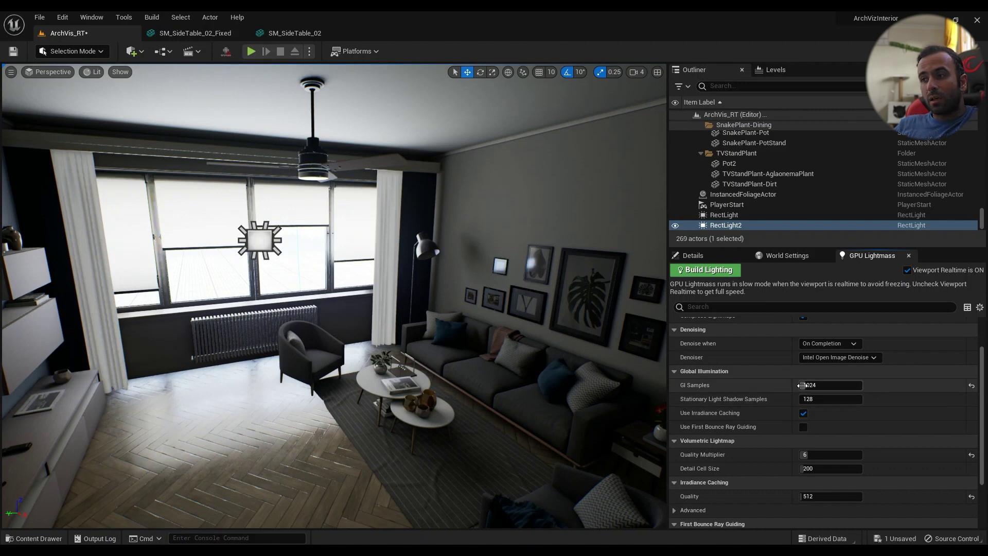
scroll(690, 391, "down", 2)
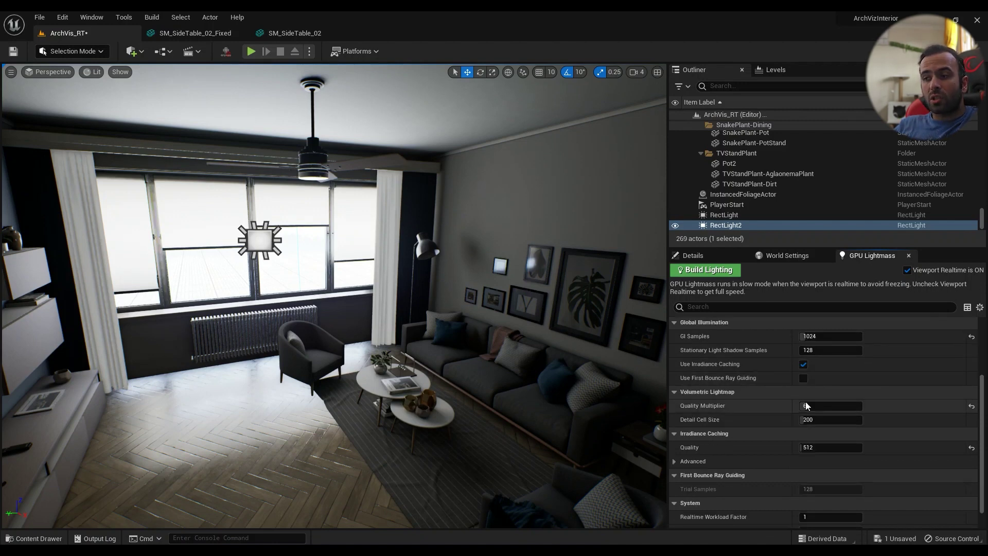
scroll(917, 387, "up", 2)
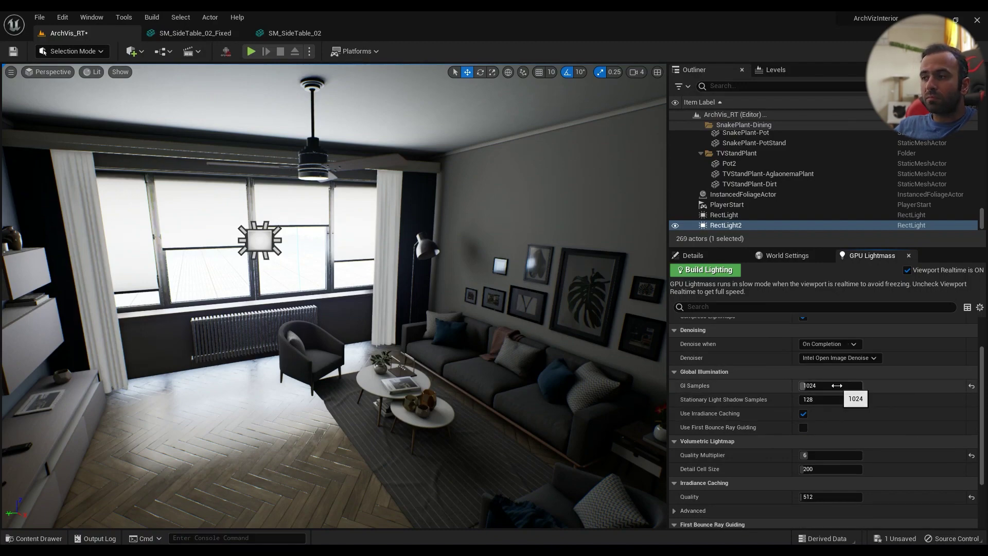
scroll(839, 390, "up", 2)
mouse_move(361, 297)
right_mouse_down()
mouse_move(478, 309)
mouse_move(355, 309)
mouse_move(373, 301)
mouse_move(359, 297)
right_mouse_up()
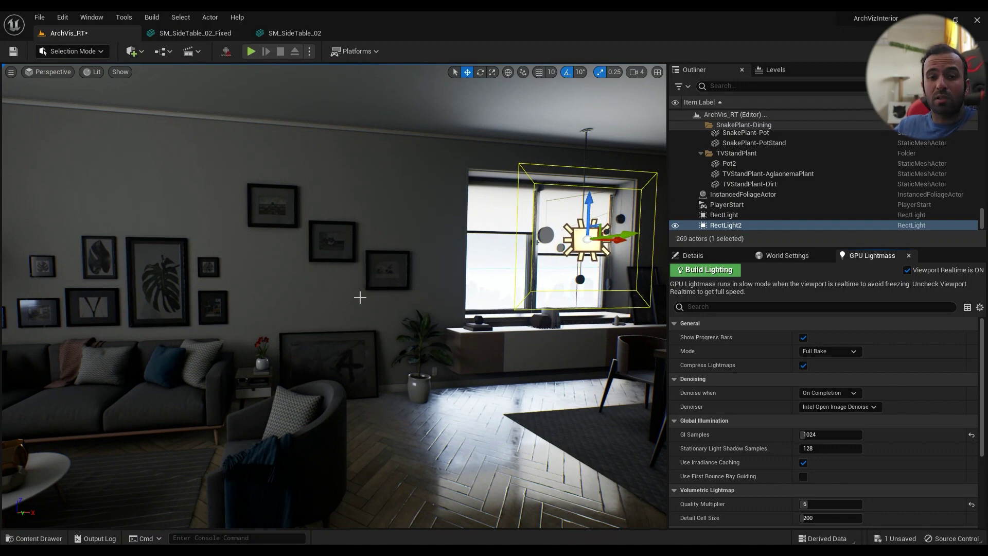
right_click_drag(512, 359, 512, 358)
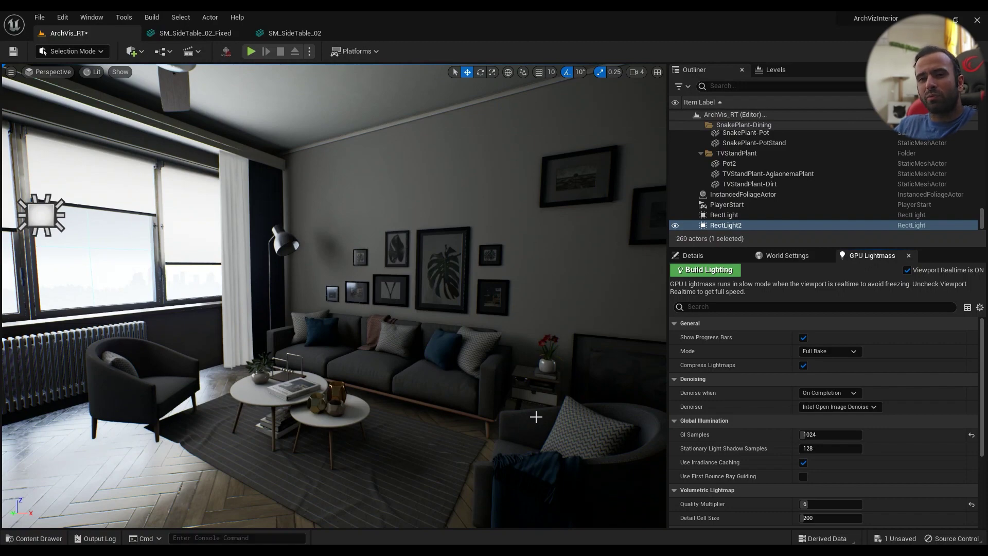
right_click_drag(510, 374, 431, 377)
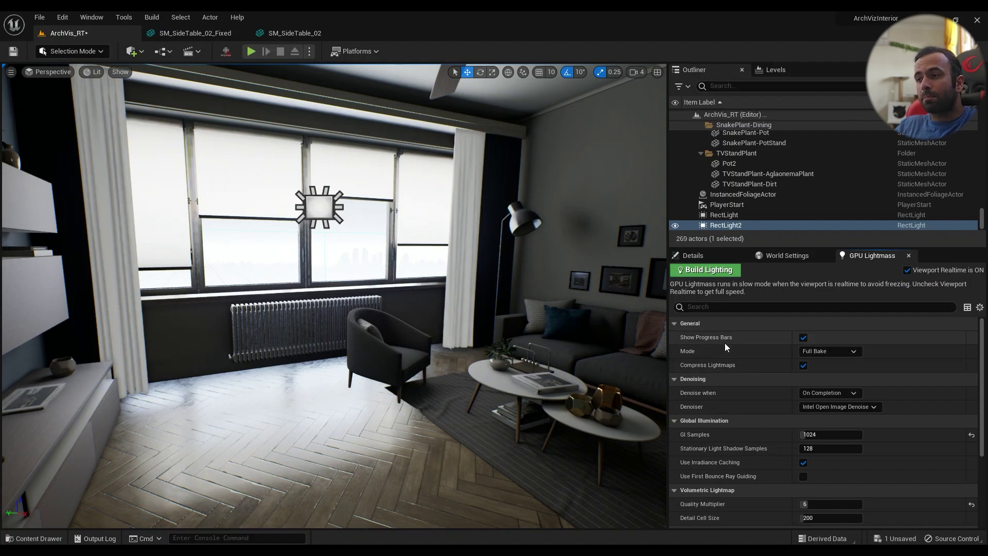
Step: Turn off viewport realtime for GPU Lightmass and review the GI samples and irradiance caching quality settings
left_click(909, 271)
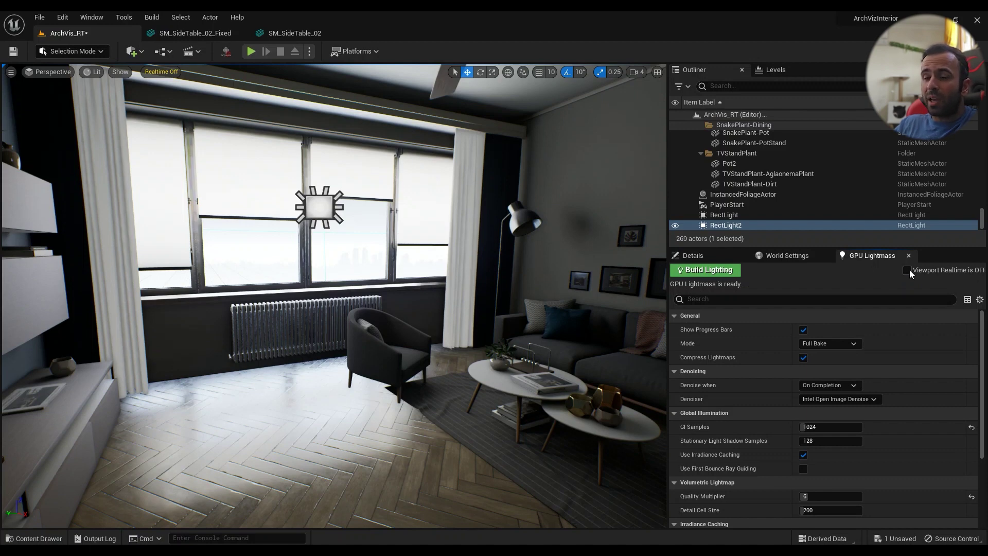
scroll(936, 394, "down", 2)
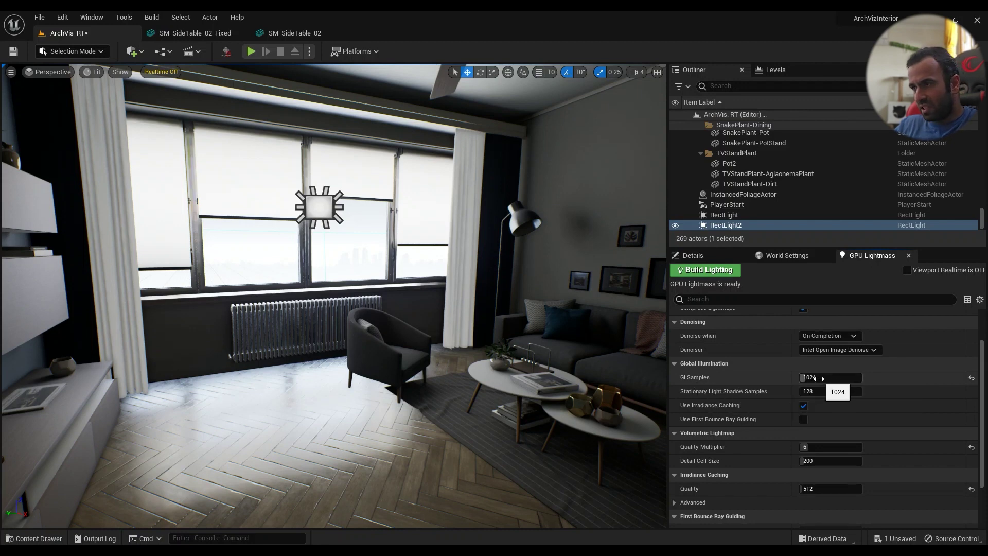
scroll(727, 422, "down", 2)
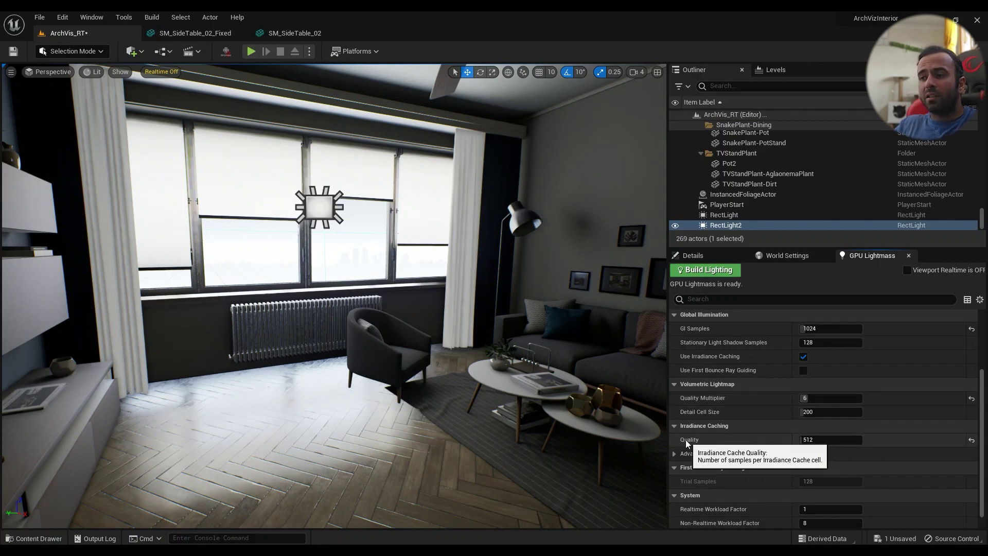
Step: Reset the irradiance caching quality to its default and undo the reset
left_click(972, 441)
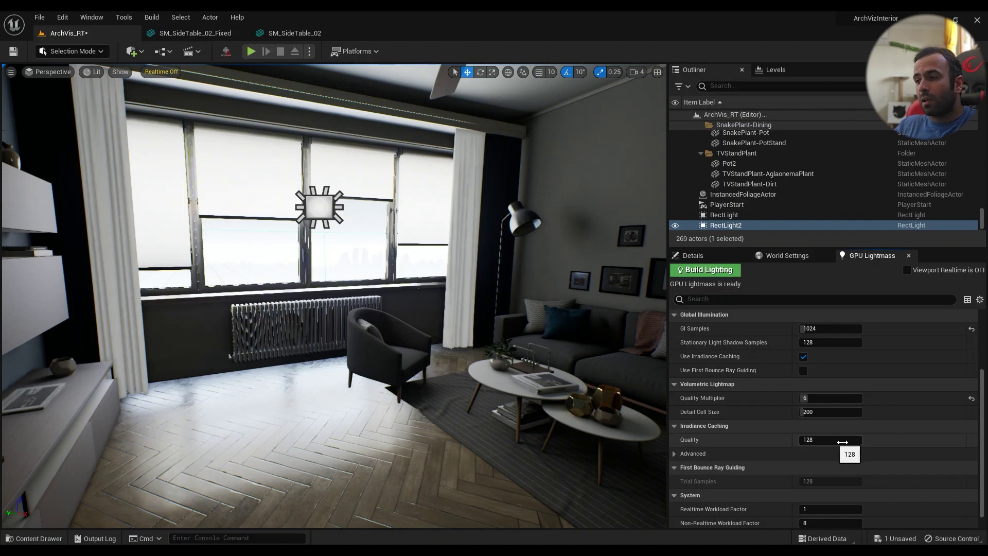
key("ctrl+z")
scroll(758, 457, "down", 1)
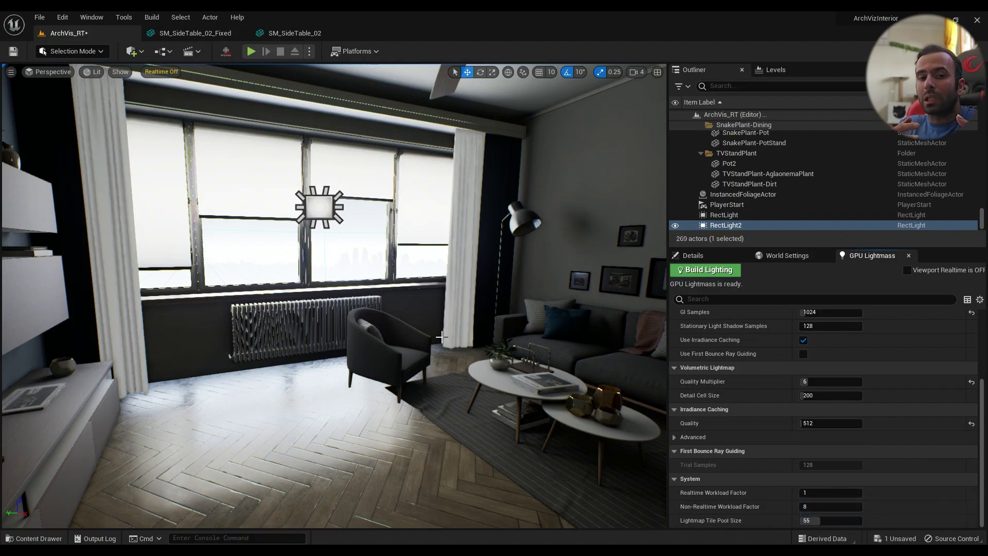
Step: Examine the lighting across the dining and living areas, including a close look at the ceiling and trim near the living room window
right_click_drag(481, 282, 431, 303)
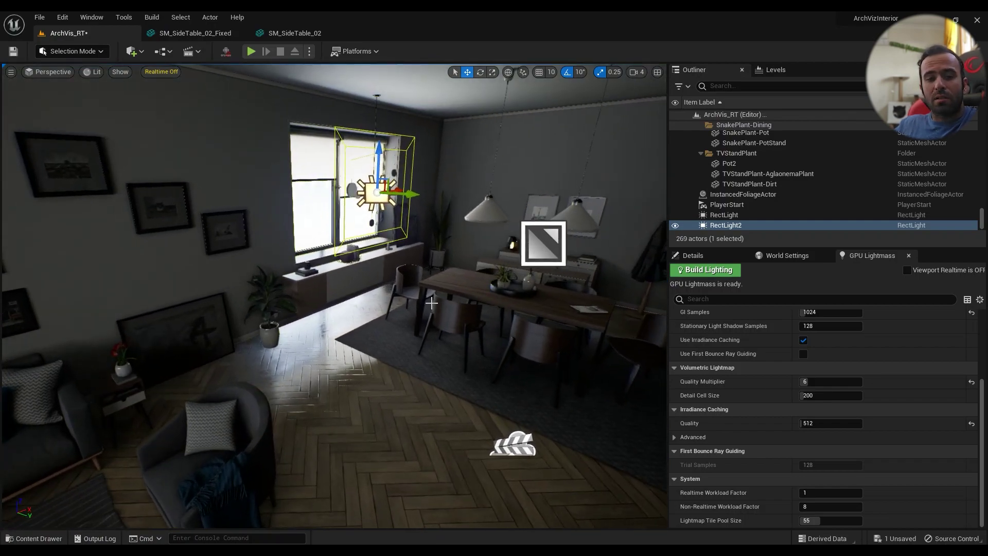
mouse_move(399, 354)
right_mouse_down()
mouse_move(309, 358)
mouse_move(399, 354)
right_mouse_up()
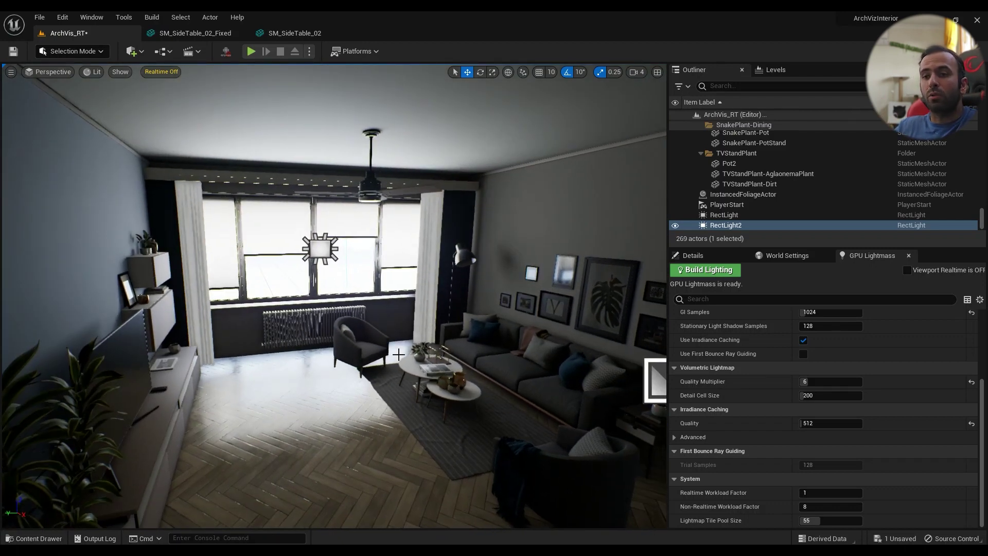
key("w")
right_click_drag(335, 309, 587, 337)
key("w")
right_click_drag(154, 324, 413, 348)
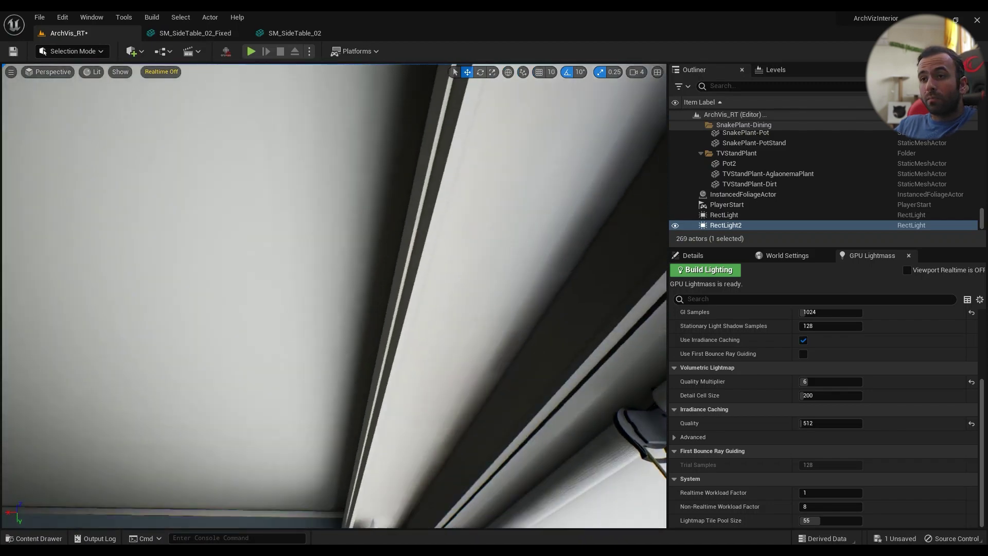
right_click_drag(367, 211, 345, 298)
key("w")
right_click_drag(361, 236, 535, 204)
Step: Examine the shading on the two sideboards and the surrounding walls in the dining area
right_click_drag(345, 271, 345, 271)
right_click_drag(467, 302, 432, 314)
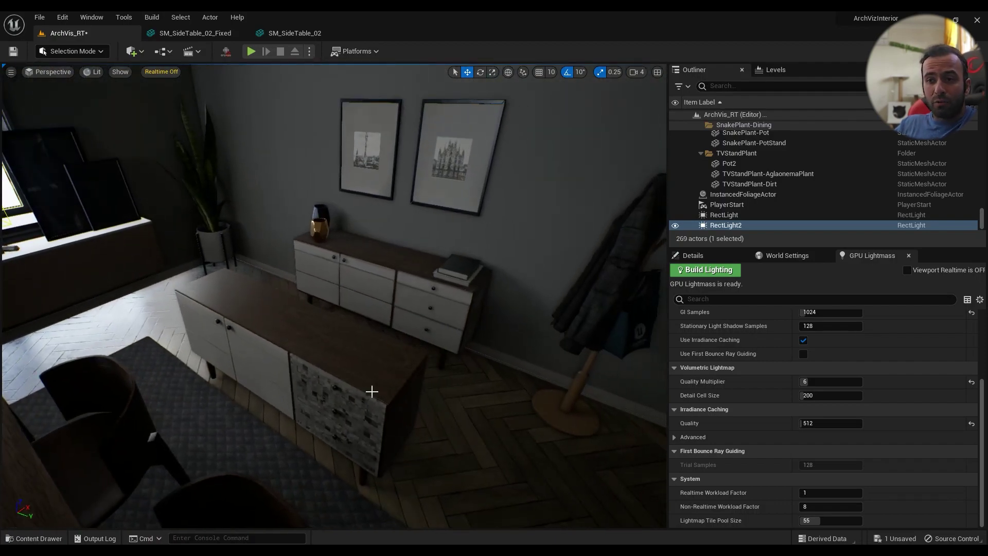
right_click_drag(404, 396, 405, 396)
right_click_drag(289, 333, 289, 333)
right_click_drag(182, 239, 183, 239)
right_click_drag(322, 260, 335, 291)
right_click_drag(389, 332, 389, 333)
Step: Select the armchair by the living room window and open its static mesh SM_LivingRoomChair for editing
left_click(175, 430)
right_click_drag(275, 425, 275, 425)
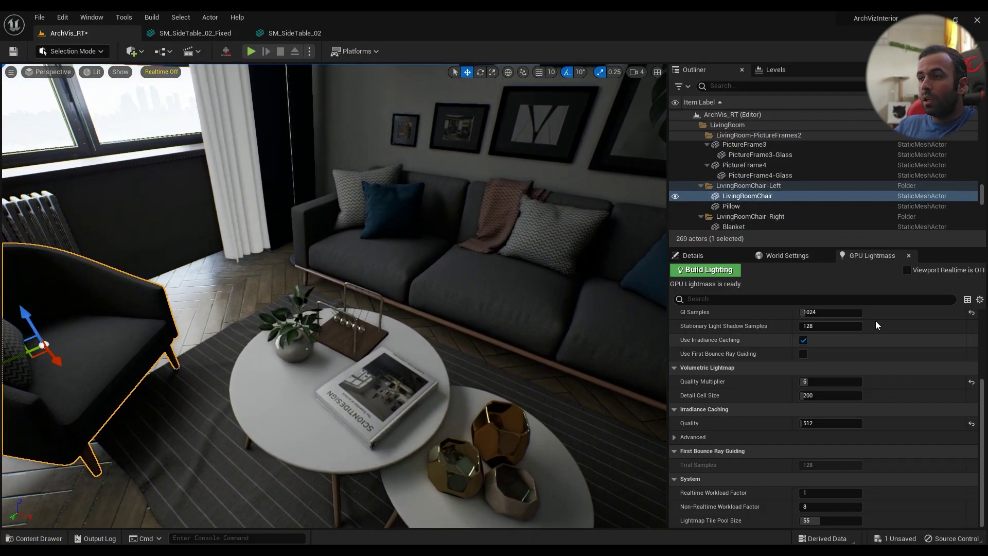
left_click(714, 256)
key("f")
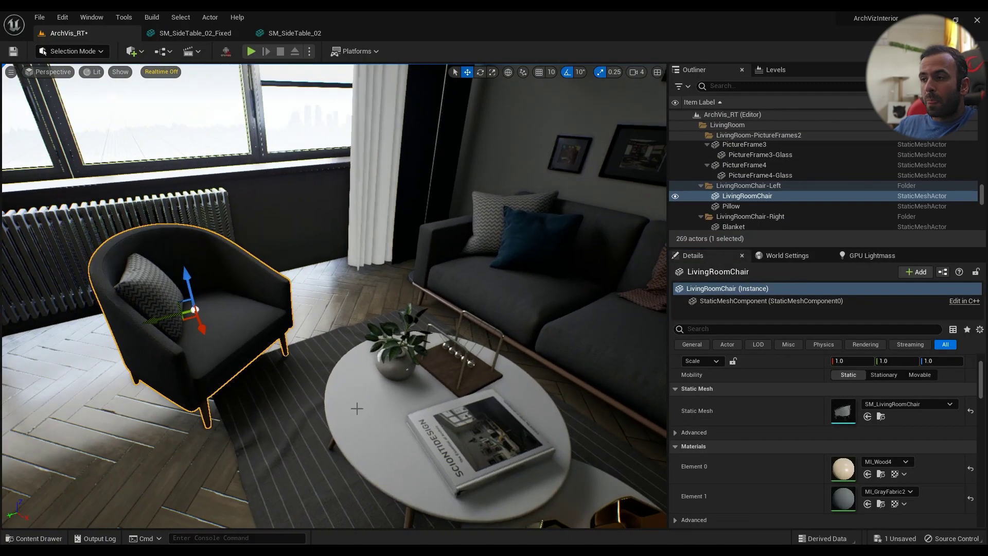
double_click(851, 415)
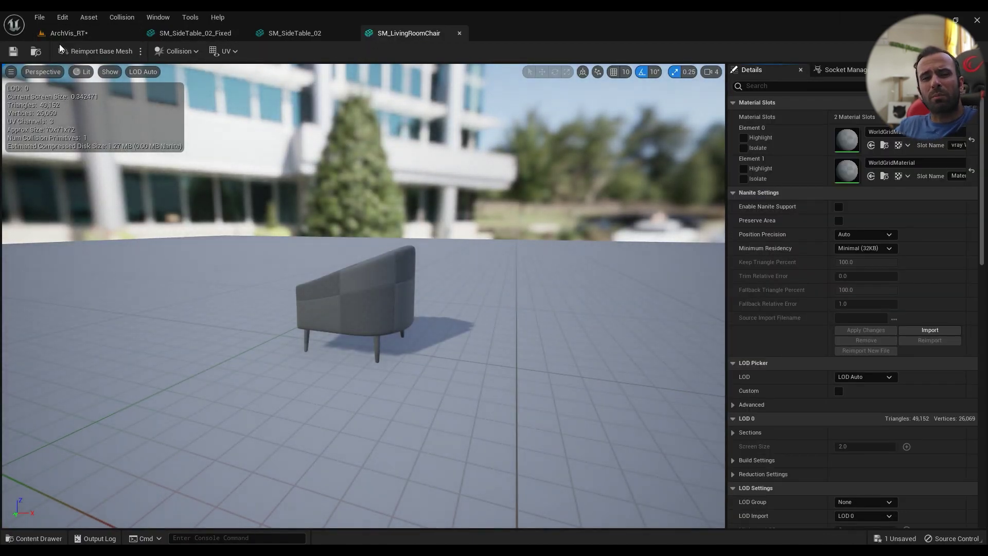
Step: Return to the ArchVis_RT level and look over the living room objects around the armchair and the TV stand
left_click(72, 34)
right_click_drag(397, 256, 129, 234)
key("w")
right_click_drag(407, 274, 500, 285)
key("w")
right_click_drag(335, 258, 289, 258)
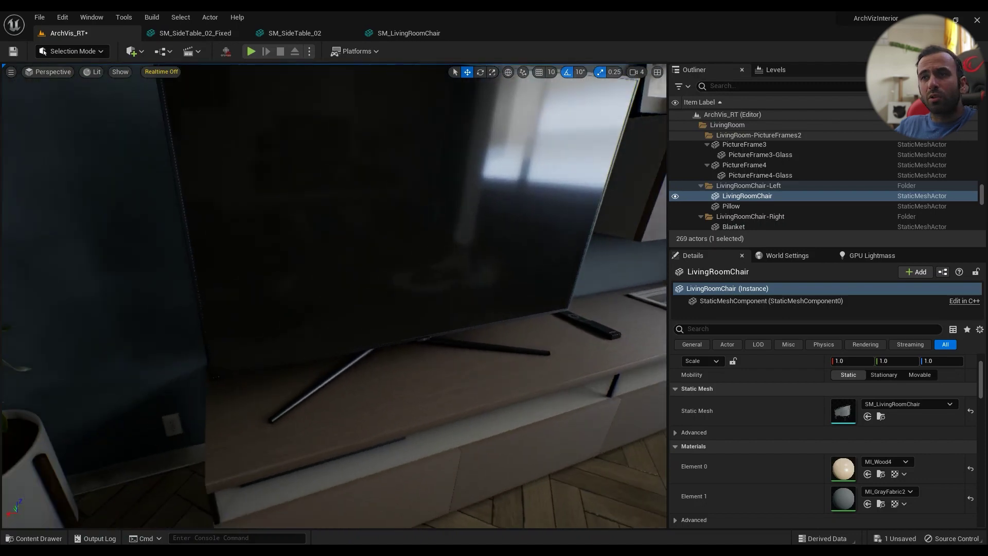
Step: Return to the SM_LivingRoomChair mesh and display its UV channels 0, 1 and 2 in turn
left_click(410, 33)
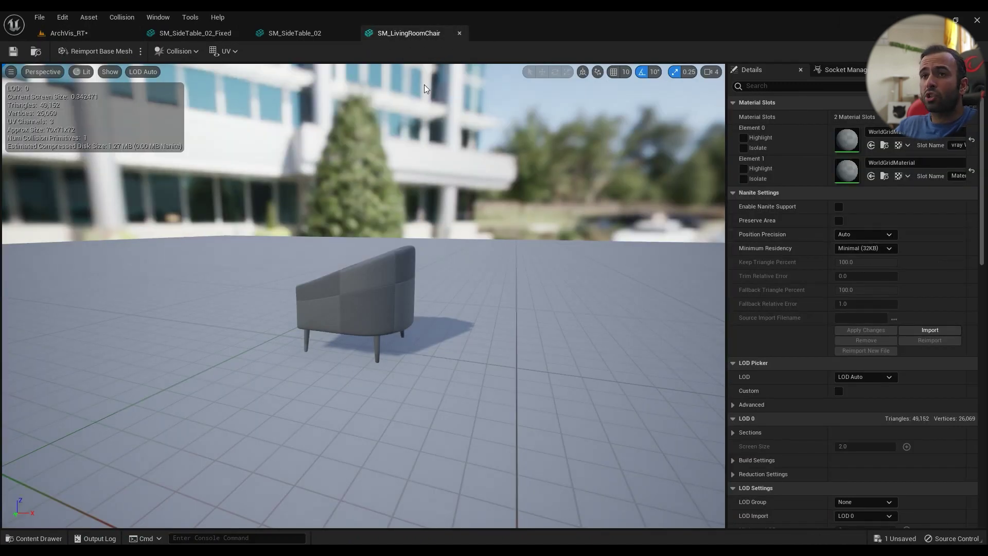
left_click(235, 52)
left_click(243, 85)
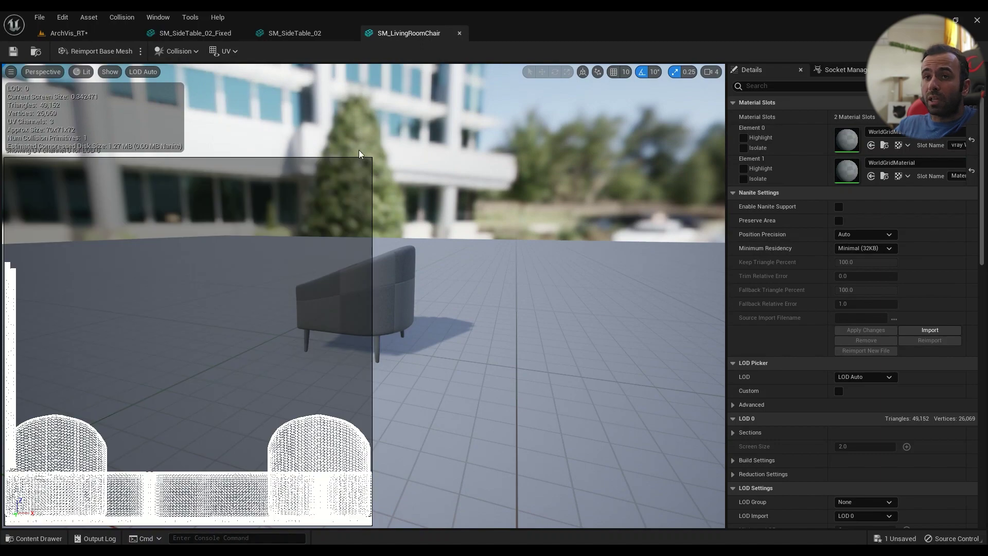
left_click(226, 51)
left_click(242, 97)
left_click(220, 53)
left_click(239, 108)
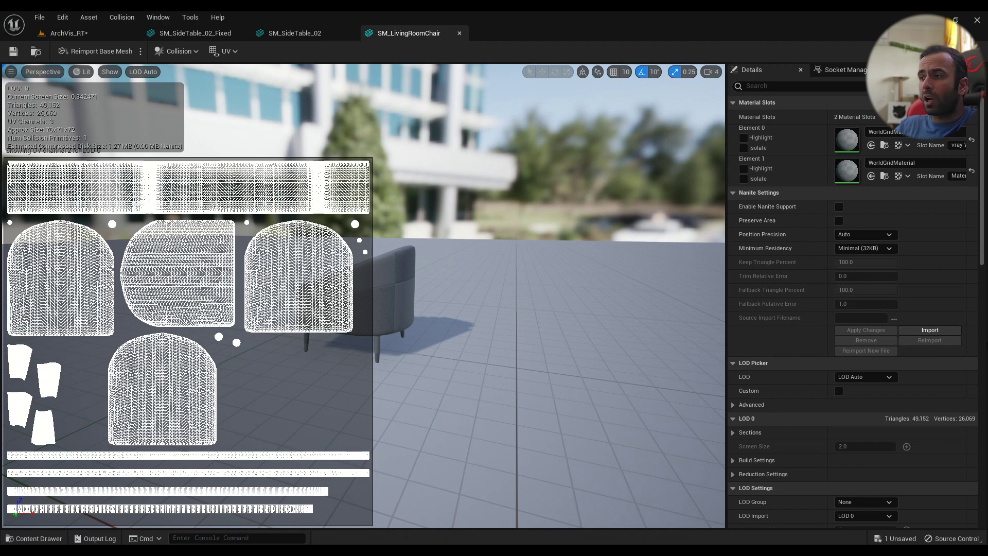
Step: Review the chair mesh's light map resolution and light map coordinate index, comparing the index with the displayed UV channel 2
scroll(922, 306, "down", 6)
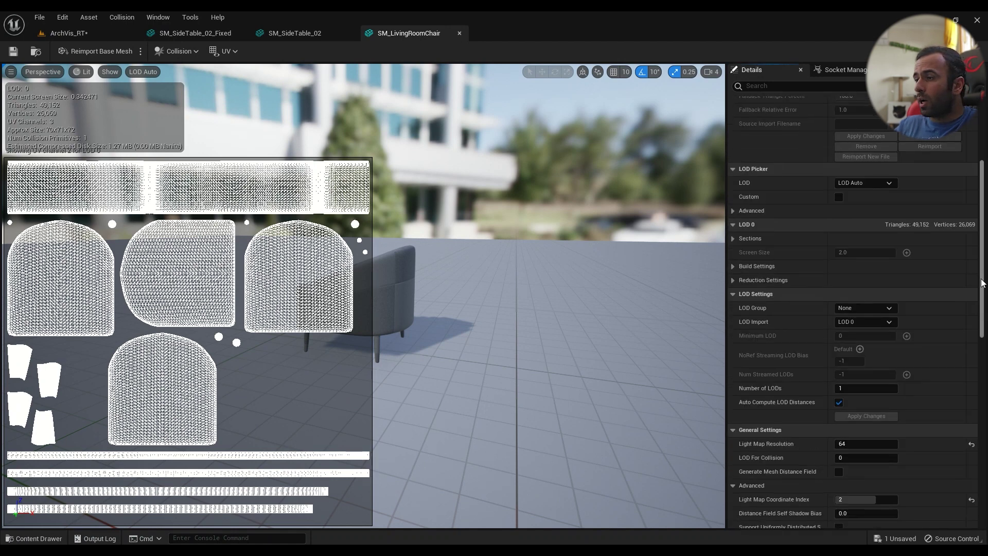
scroll(982, 282, "down", 2)
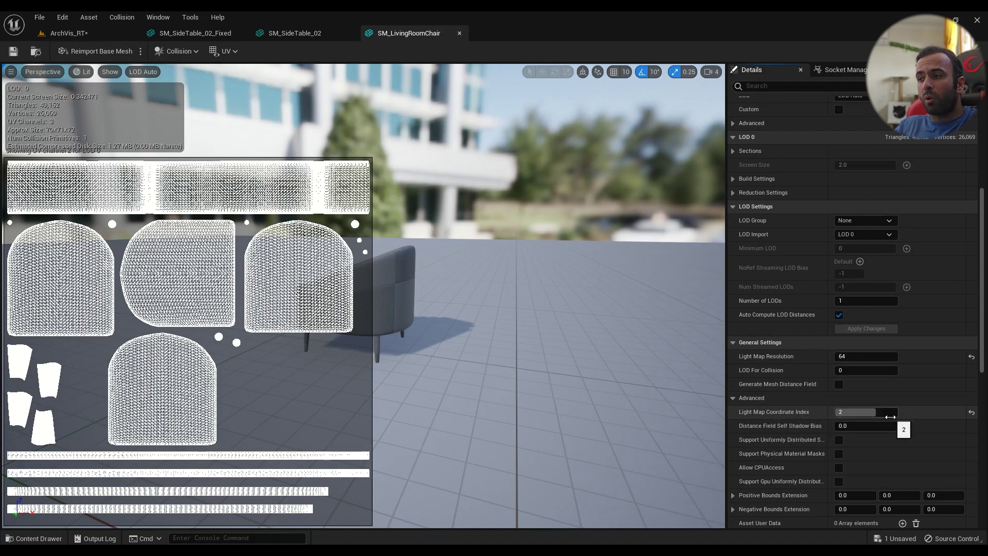
left_click(226, 51)
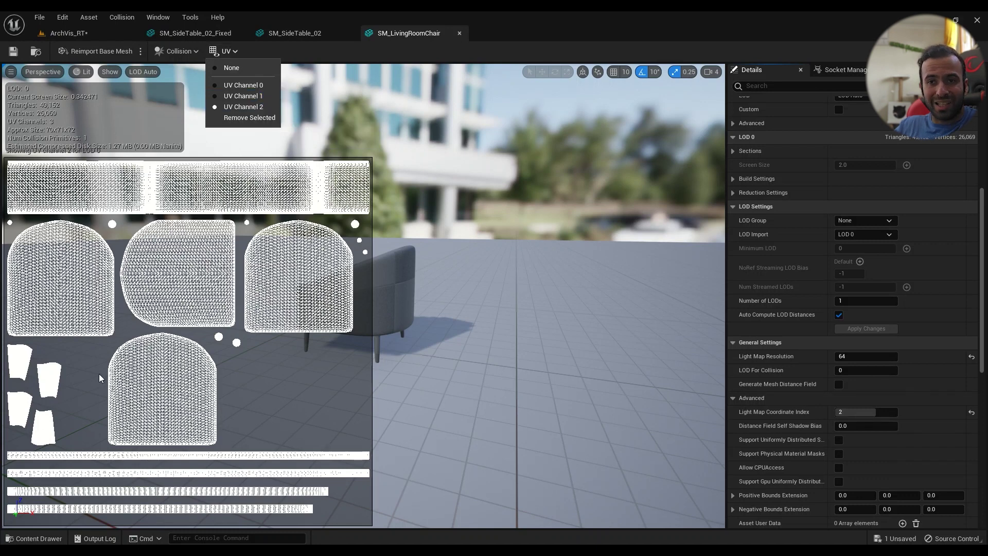
left_click(233, 109)
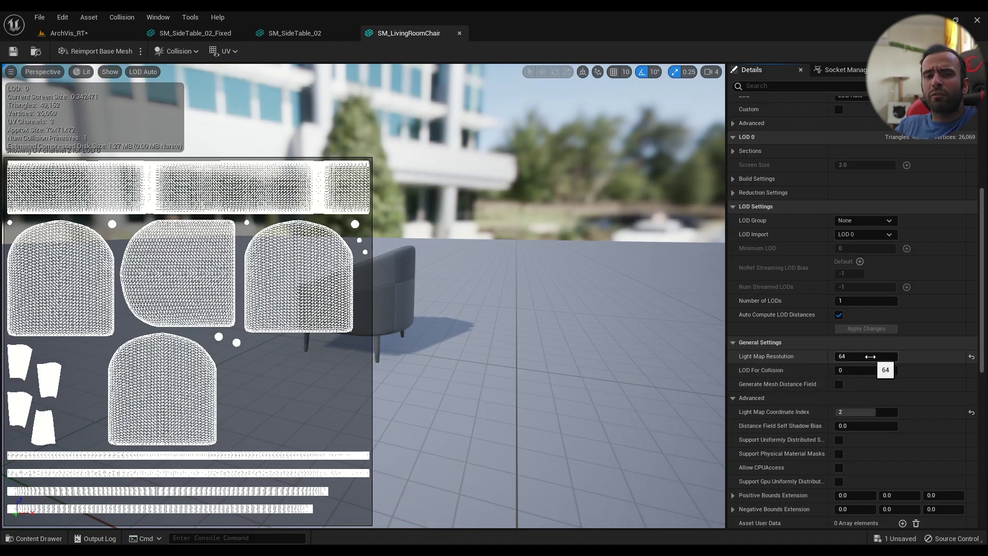
Step: Close the chair's mesh editor, return to the level and review the armchair's overridden light map resolution
left_click(459, 33)
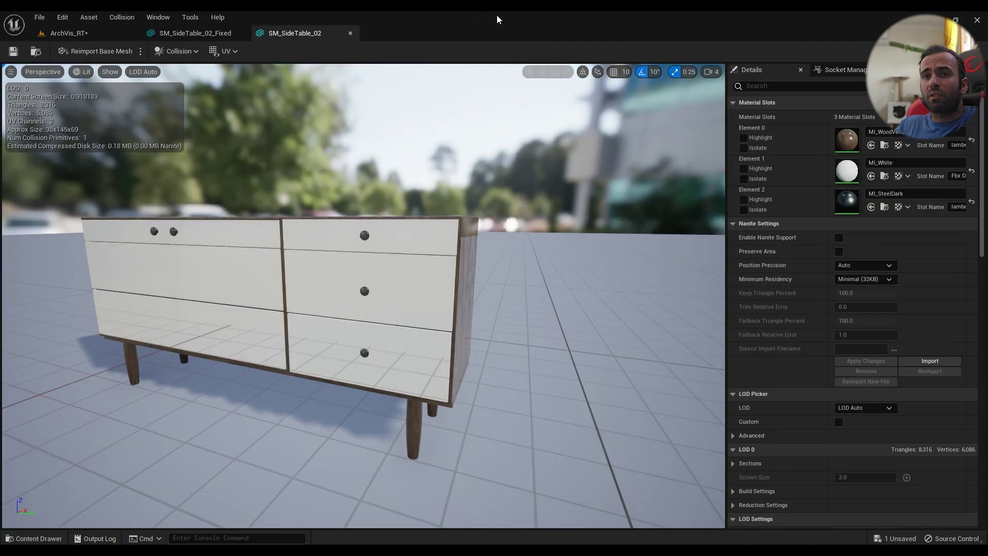
left_click(98, 32)
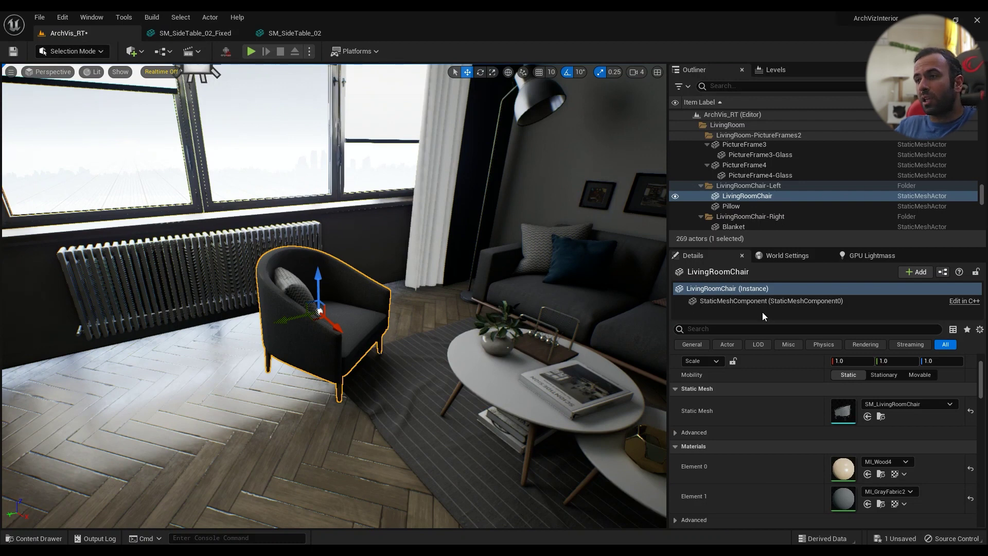
scroll(801, 437, "down", 5)
left_click(680, 369)
left_click(676, 369)
left_click(676, 369)
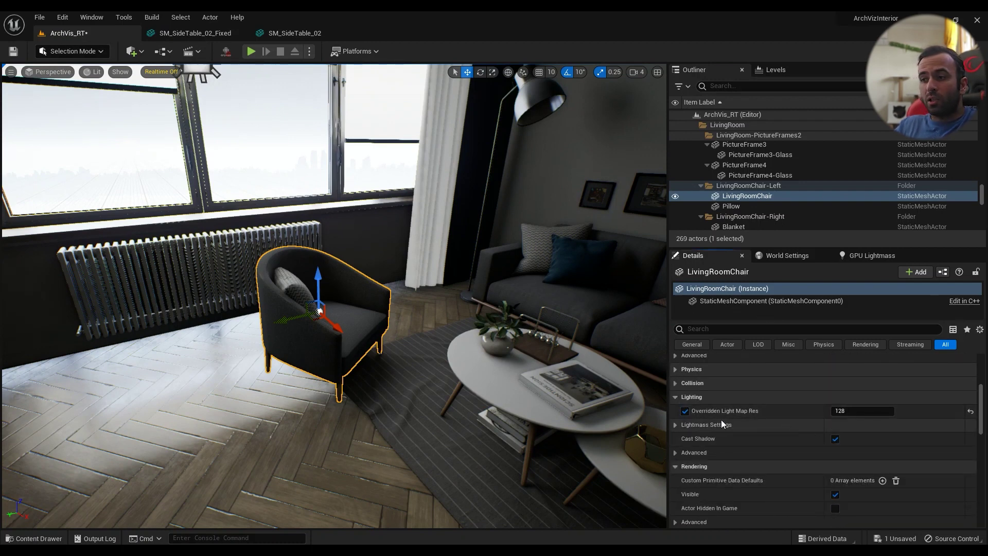
mouse_move(698, 418)
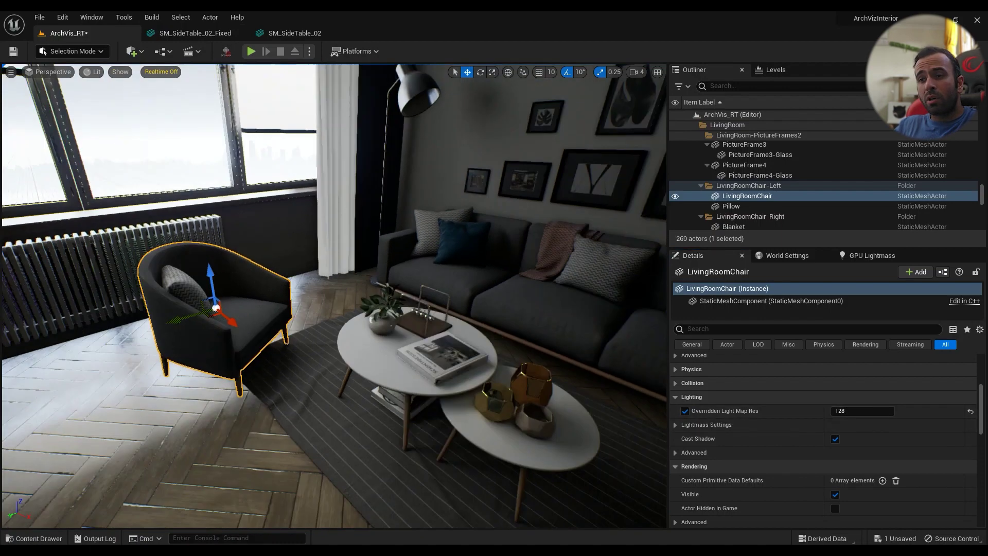
Step: Compare the overridden light map resolutions of the armchair and the coffee table holding the book
right_click_drag(436, 340, 415, 346)
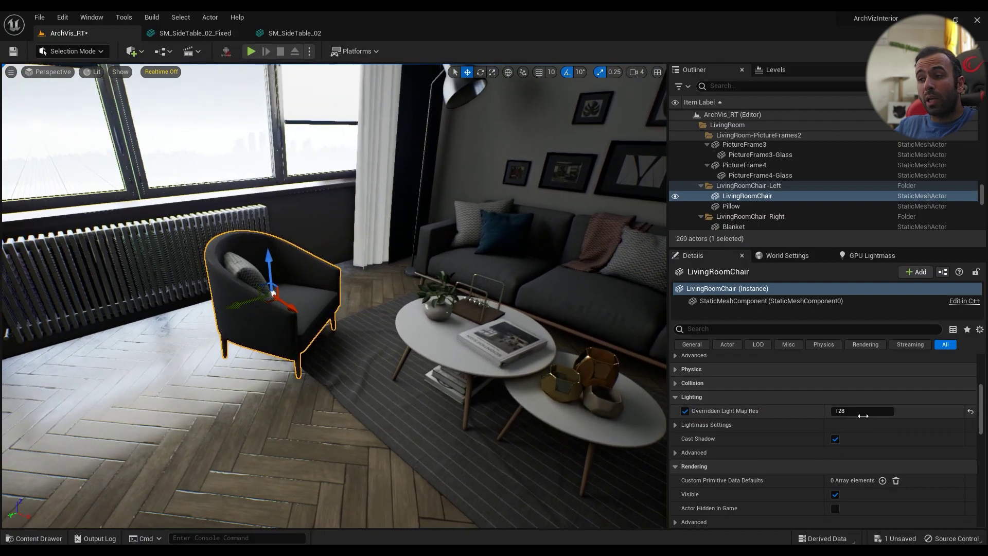
left_click(424, 352)
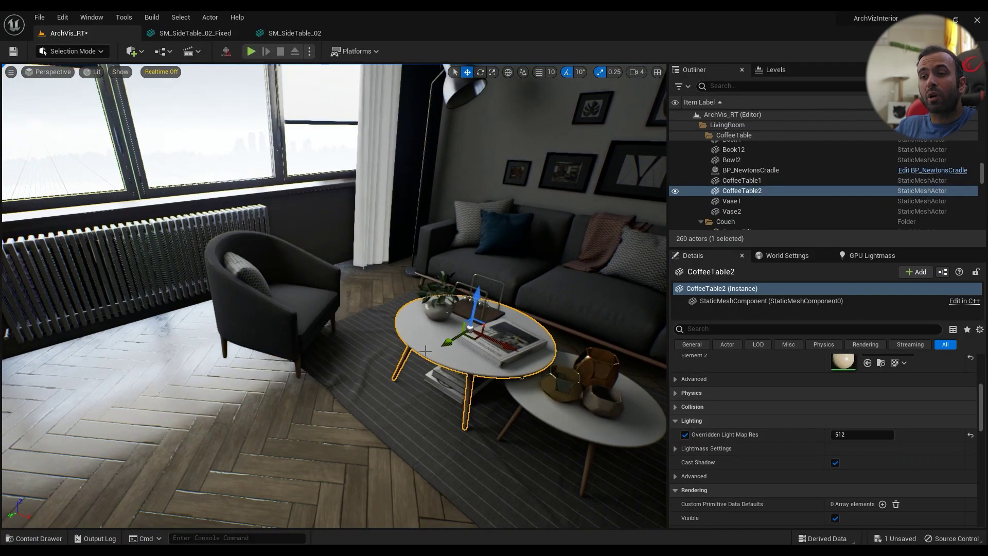
right_click_drag(458, 353, 467, 350)
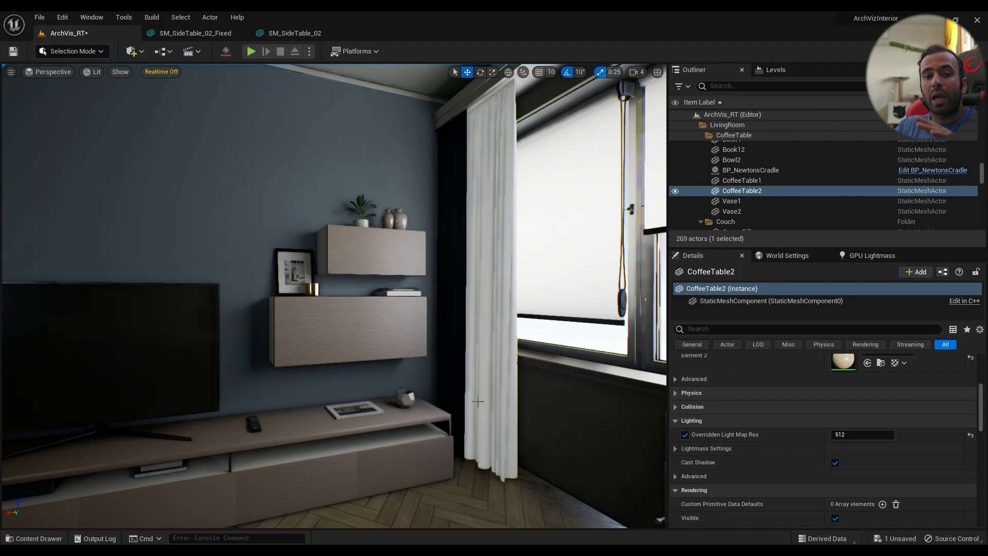
right_click_drag(471, 388, 559, 402)
key("w")
left_click(279, 325)
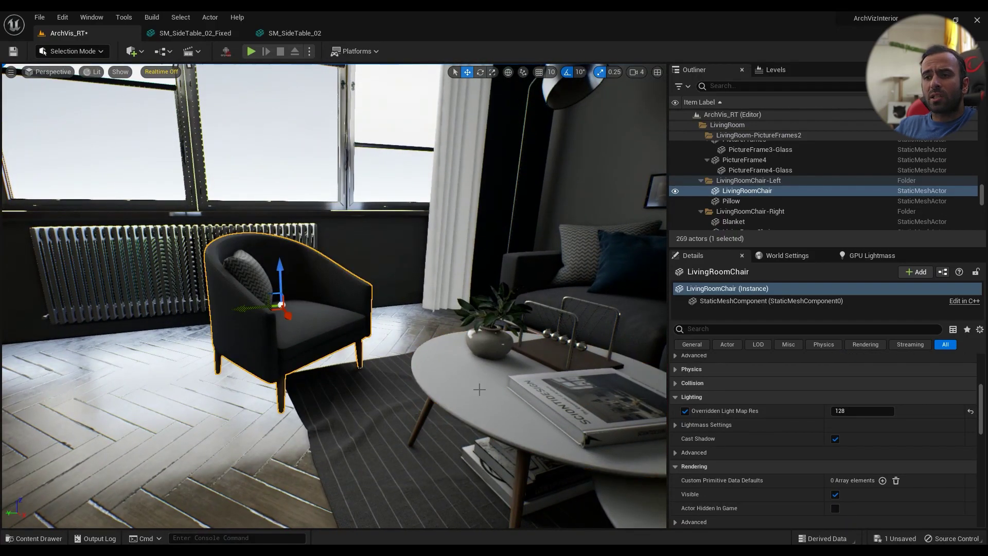
left_click(479, 389)
key("f")
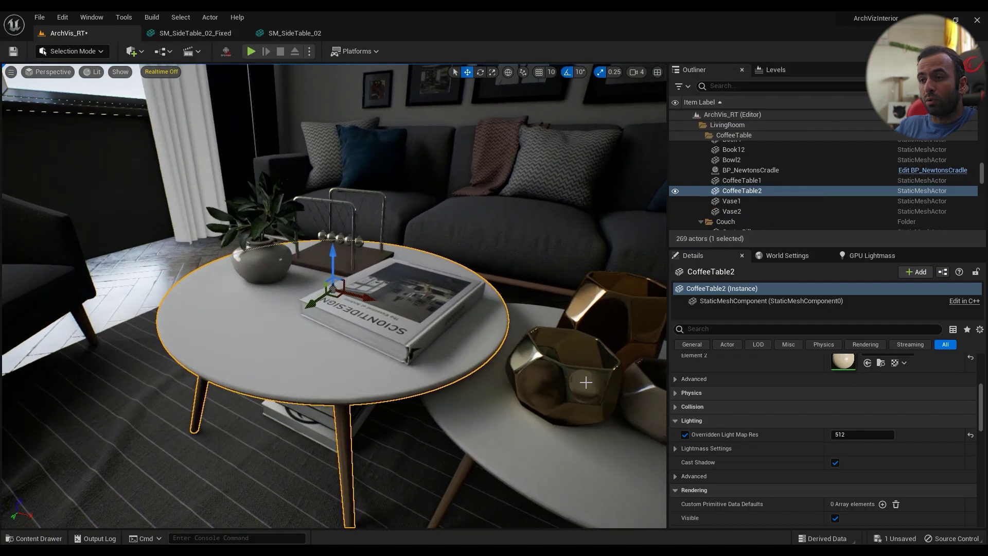
Step: Inspect the light map resolutions of the gold vase and the small grey bowl on the second coffee table
left_click(586, 382)
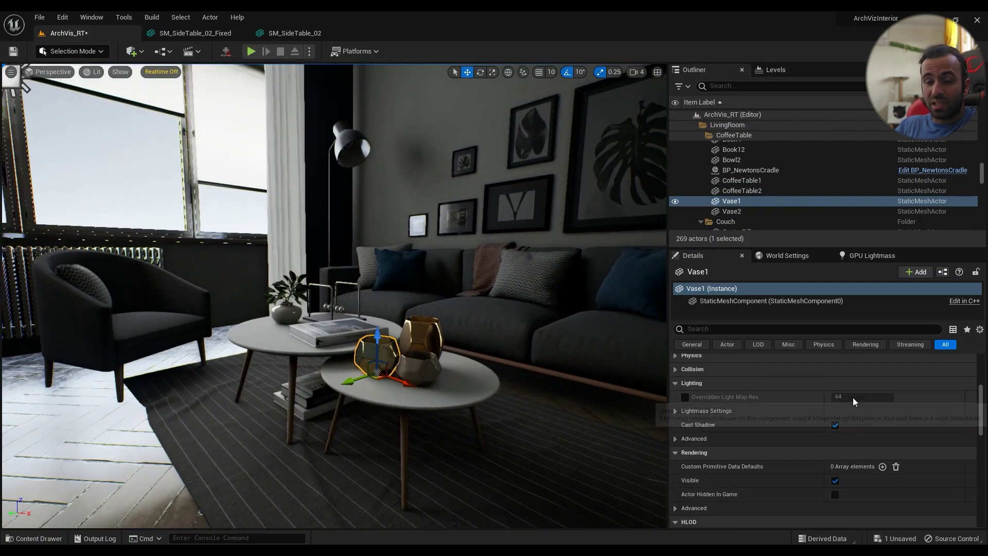
mouse_move(625, 366)
right_mouse_down()
mouse_move(636, 354)
mouse_move(592, 362)
mouse_move(617, 356)
right_mouse_up()
key("f")
left_click(400, 299)
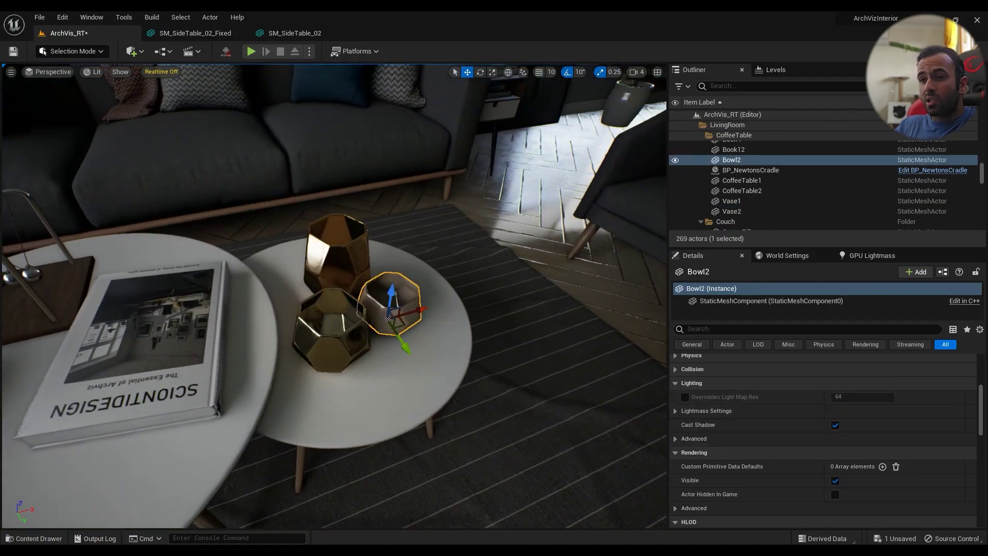
key("f")
key("a")
right_click_drag(351, 339, 448, 336)
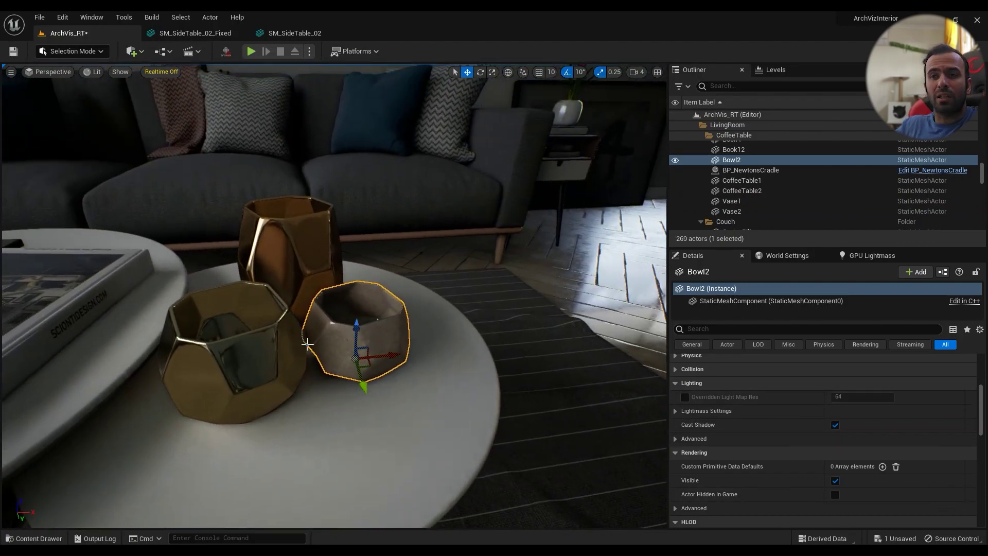
Step: Select the coffee table under the vases, review its light map resolution and examine the baked contact shadows on its top
left_click(369, 427)
right_click_drag(514, 360, 494, 360)
key("s")
key("s")
key("w")
key("s")
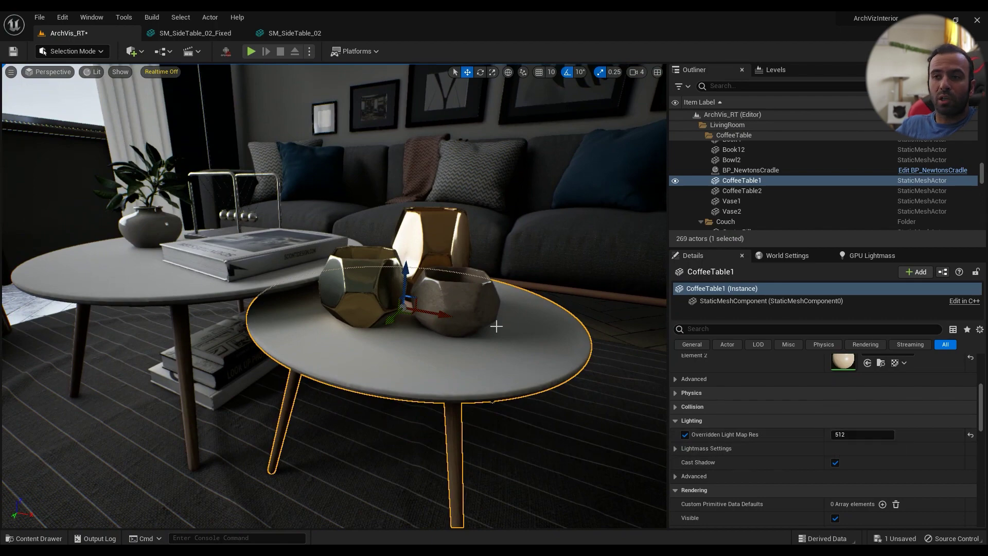
key("s")
right_click_drag(442, 343, 351, 370)
key("d")
key("w")
key("a")
key("s")
key("w")
key("d")
key("s")
key("a")
key("w")
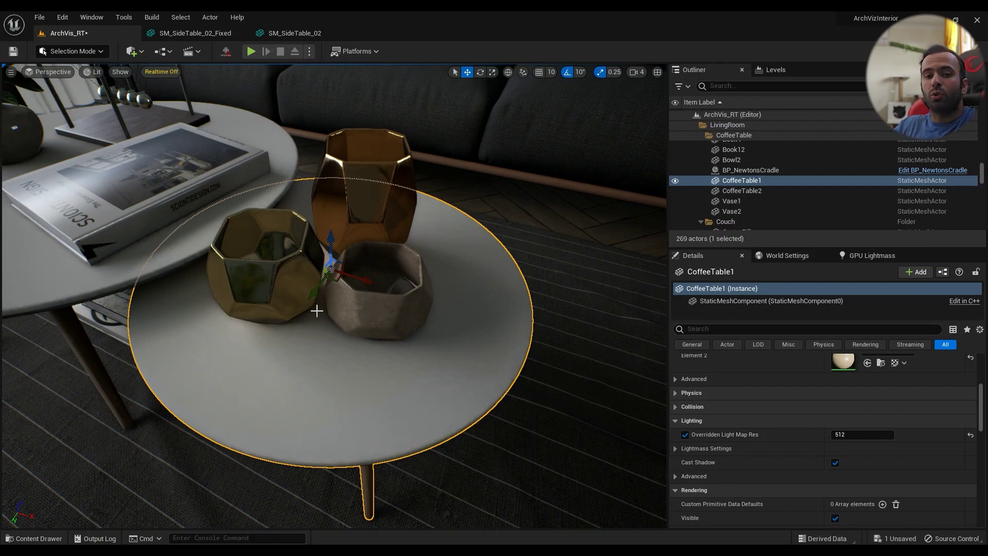
Step: Set the preview rendering level to Android ES 3_1 and view the whole living room in that preview
left_click(962, 51)
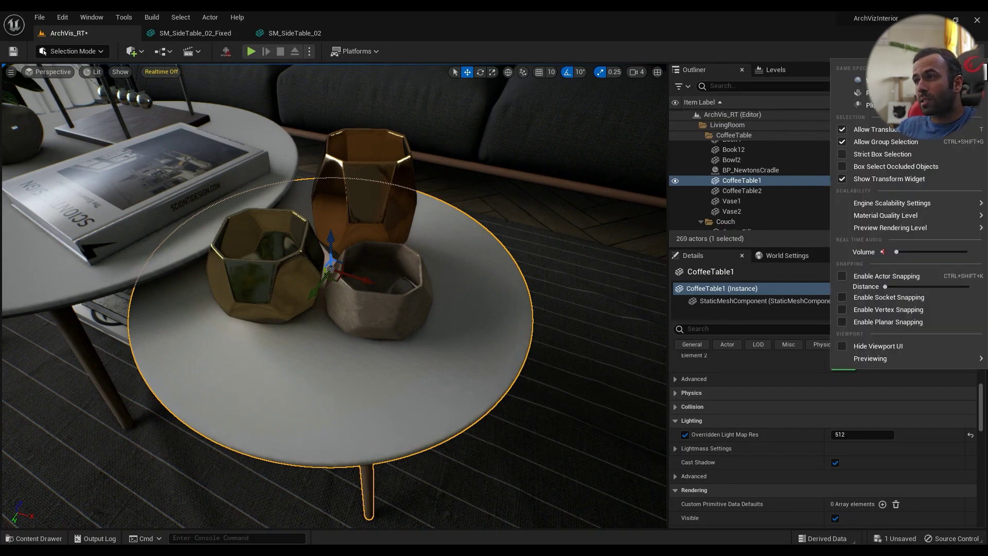
mouse_move(860, 227)
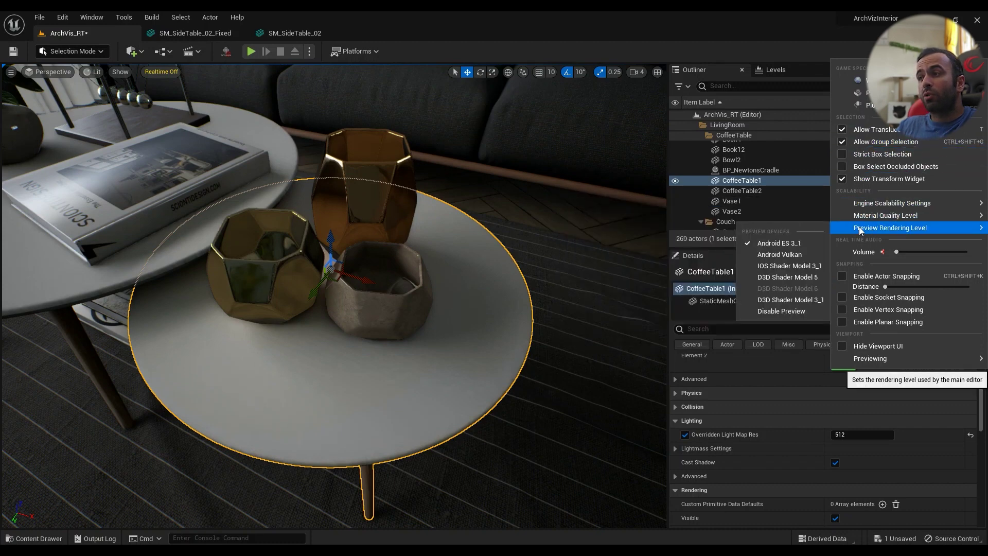
left_click(784, 244)
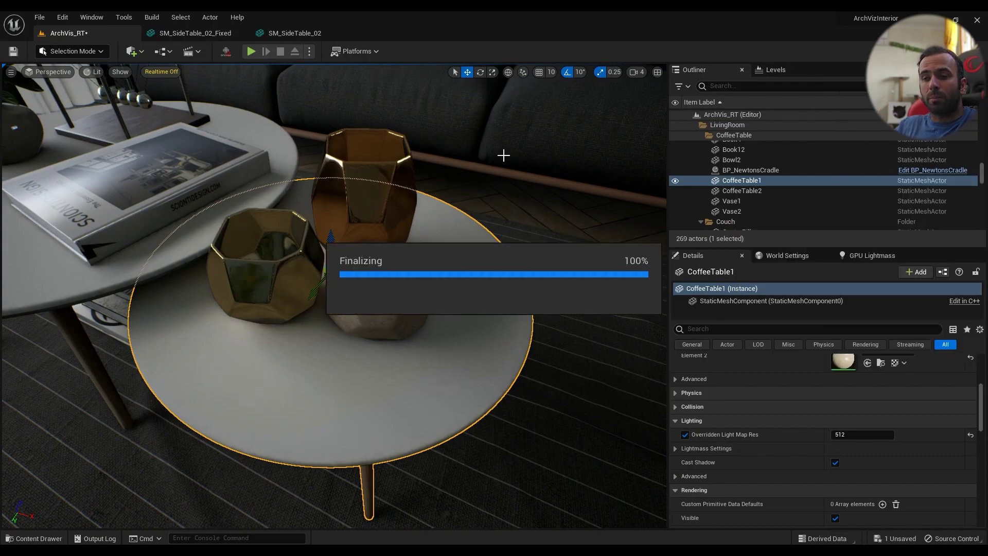
right_click_drag(452, 268, 8, 219)
key("s")
key("w")
right_click_drag(196, 237, 314, 232)
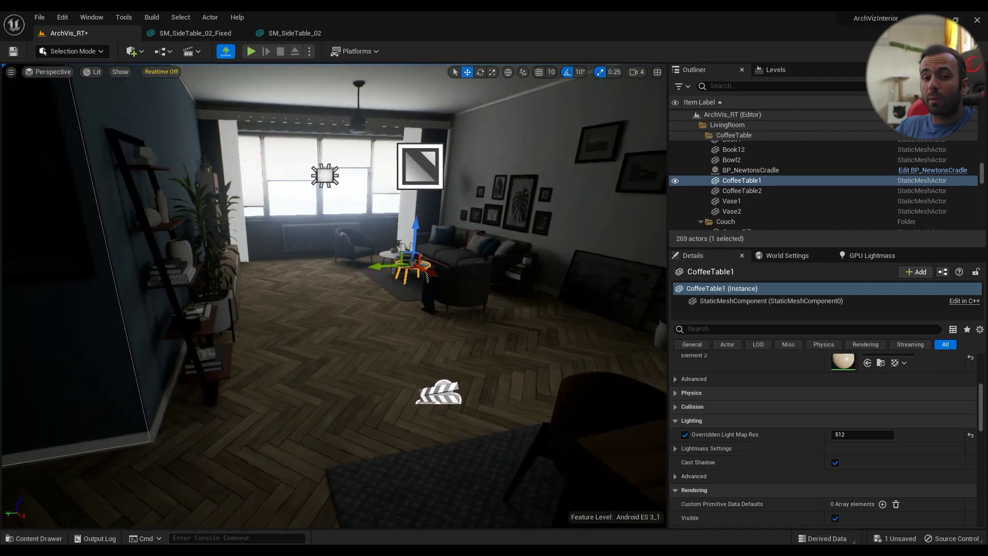
Step: Compare the baked shading around the large picture frame leaning on the wall with the Android ES 3_1 preview off and on
right_click_drag(423, 286, 465, 267)
right_click_drag(329, 225, 330, 224)
right_click_drag(309, 310, 309, 309)
right_click_drag(369, 313, 369, 313)
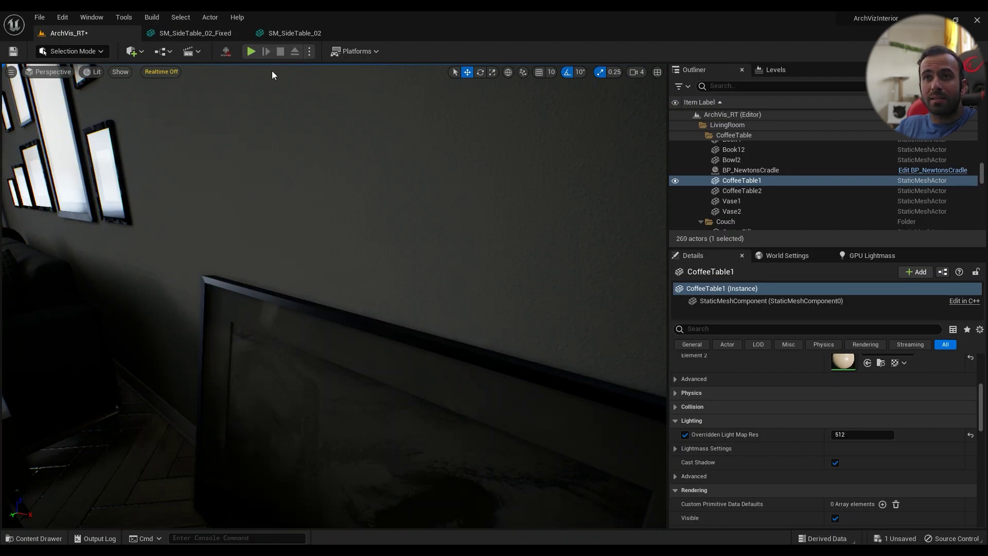
right_click_drag(254, 274, 254, 273)
right_click_drag(285, 225, 285, 225)
right_click_drag(205, 65, 204, 65)
right_click_drag(403, 190, 403, 190)
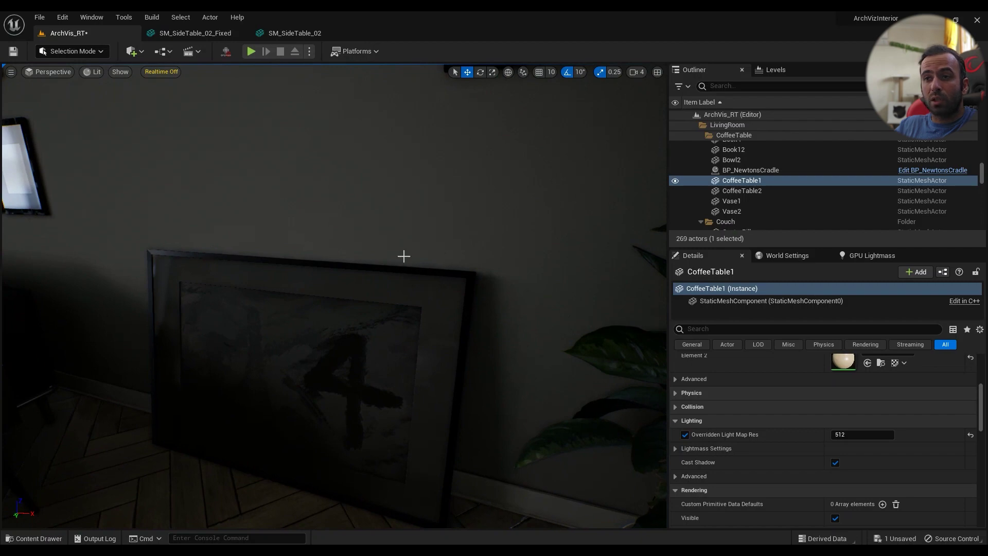
left_click(226, 50)
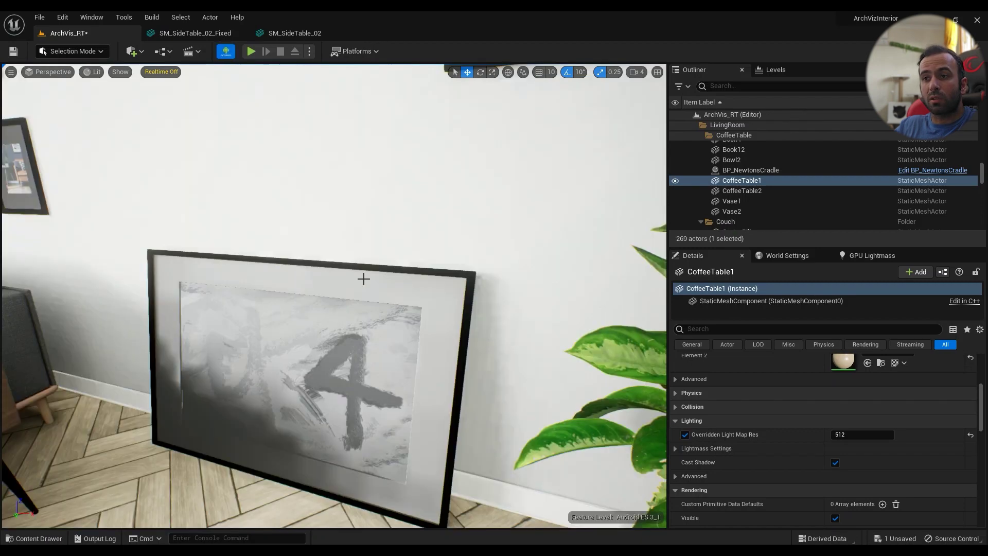
right_click_drag(423, 309, 422, 308)
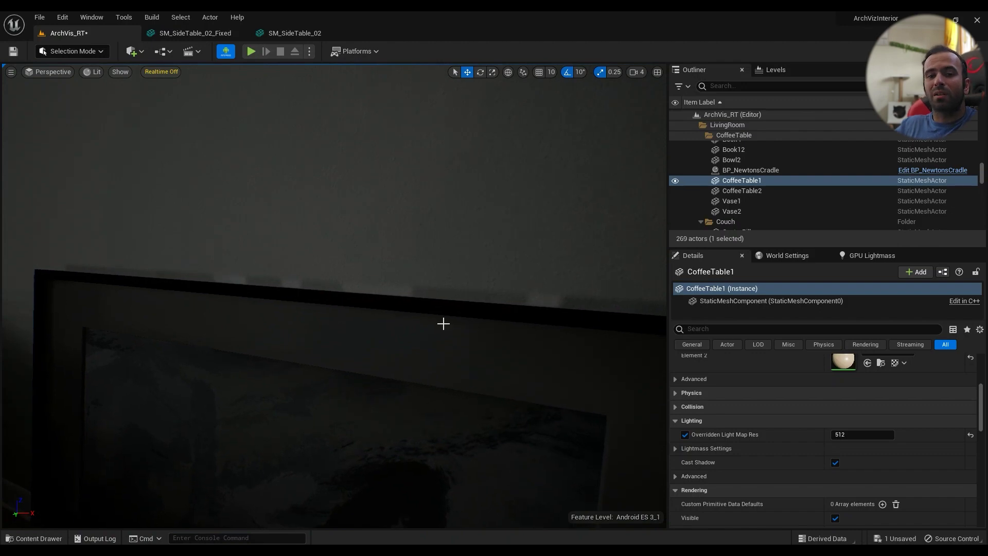
Step: Frame the selected coffee table and examine its top and the vases up close in the Android ES 3_1 preview
key("f")
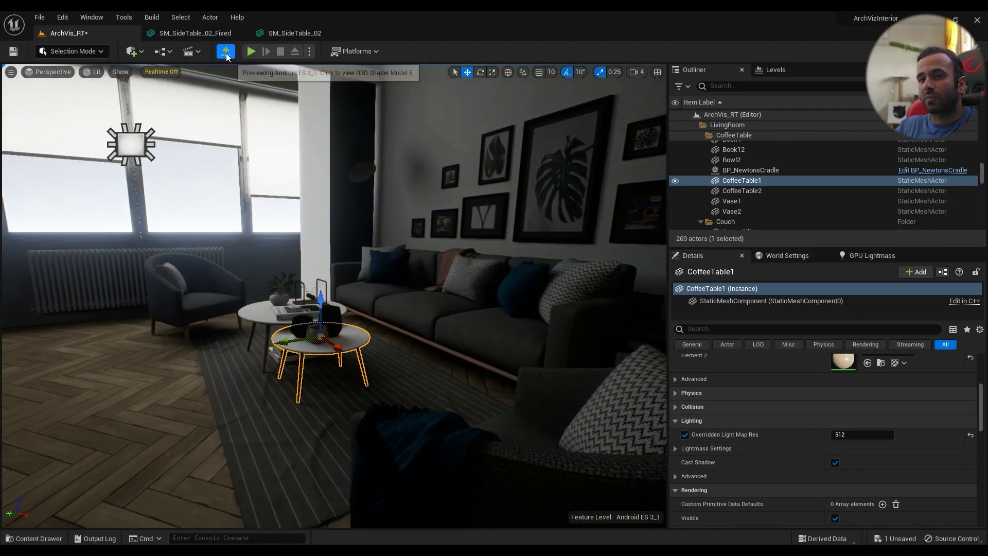
right_click_drag(330, 247, 330, 248)
key("w")
key("s")
right_click_drag(383, 277, 383, 277)
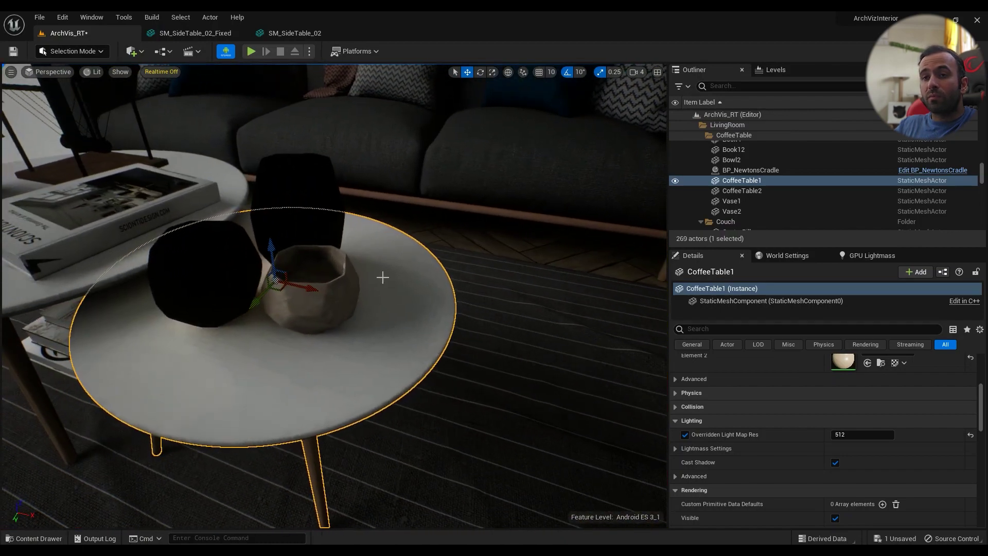
Step: Select the front vase and the book on the neighbouring table to check their light map settings
left_click(210, 270)
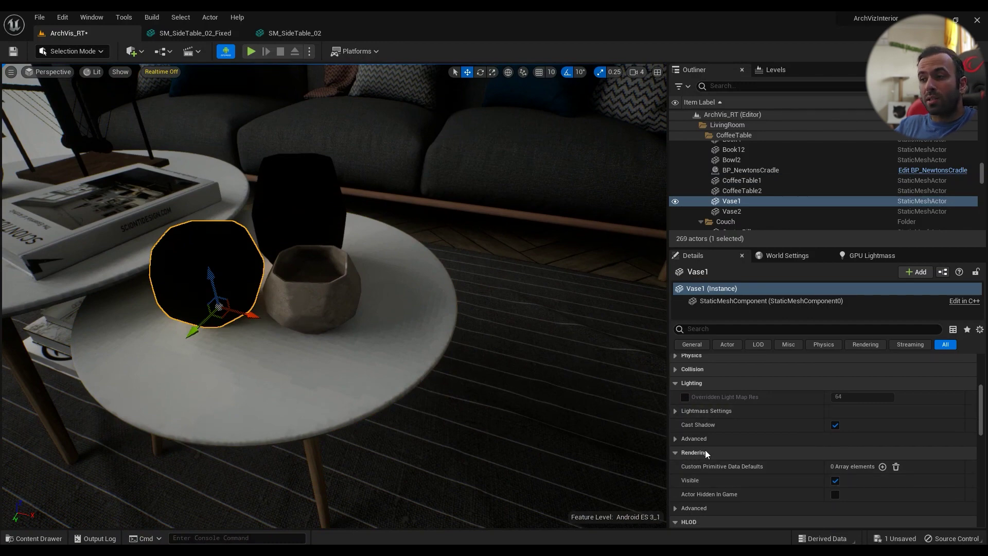
right_click_drag(293, 327, 257, 360)
left_click(247, 304)
right_click_drag(318, 351, 313, 307)
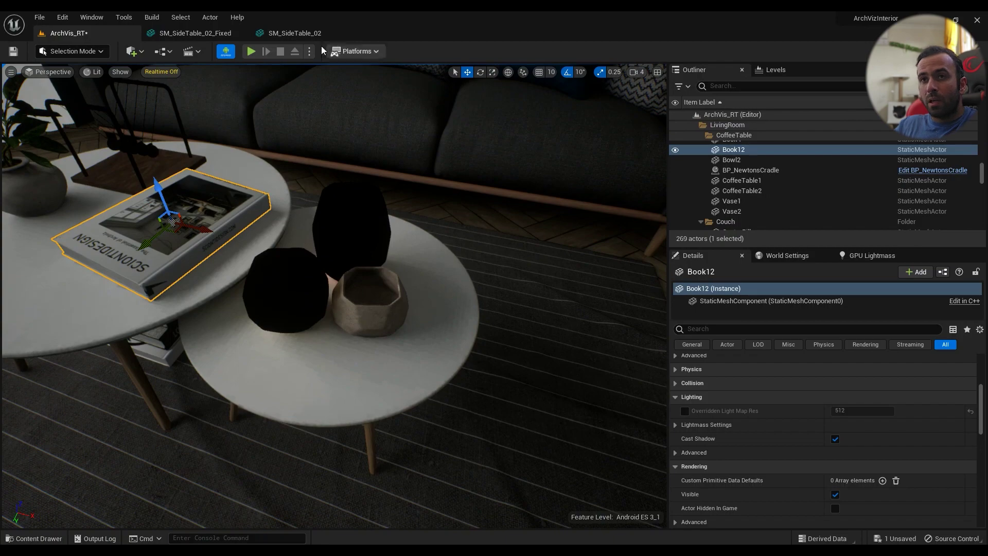
Step: Compare the coffee table objects with the Android ES 3_1 preview off and on, and select the table under the vases
left_click(227, 51)
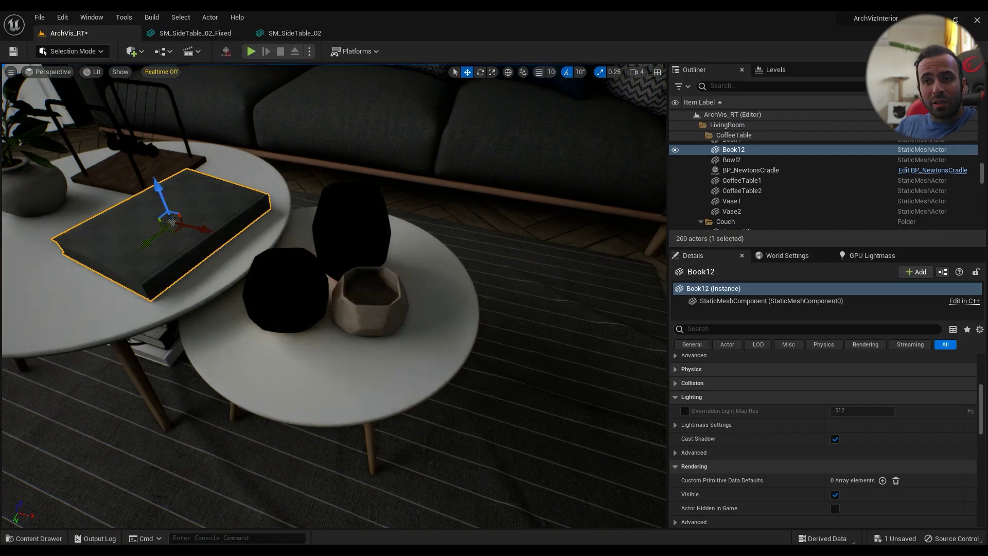
left_click(225, 53)
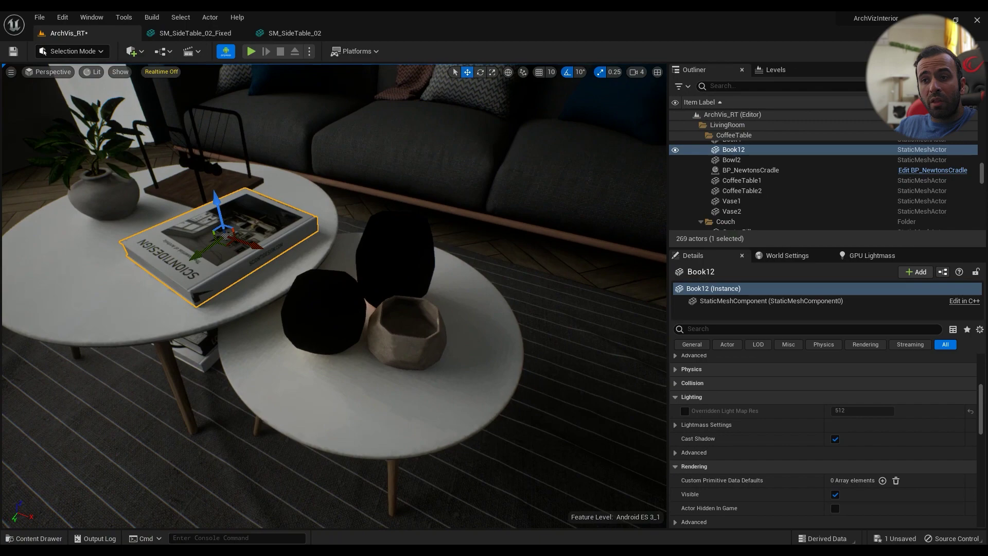
right_click_drag(330, 288, 257, 309)
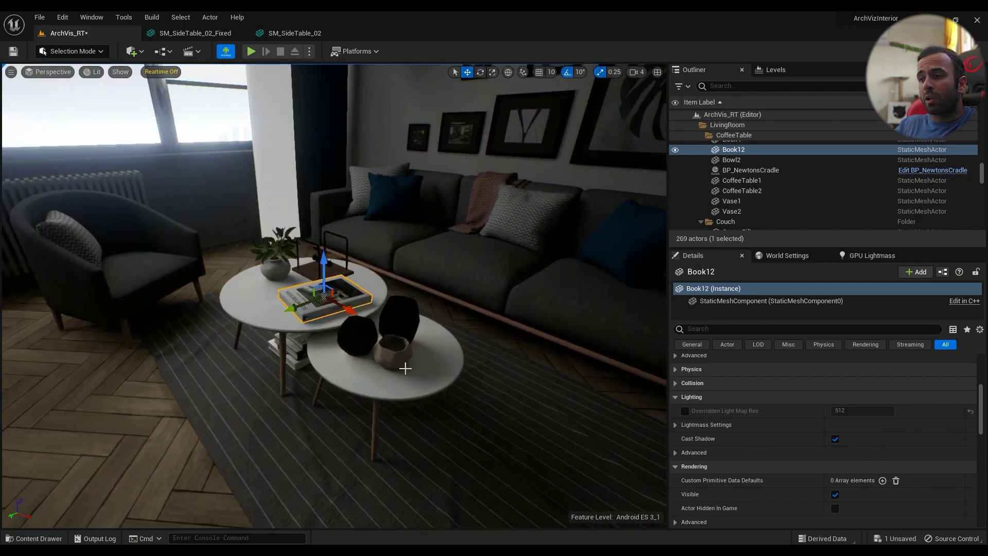
left_click(422, 375)
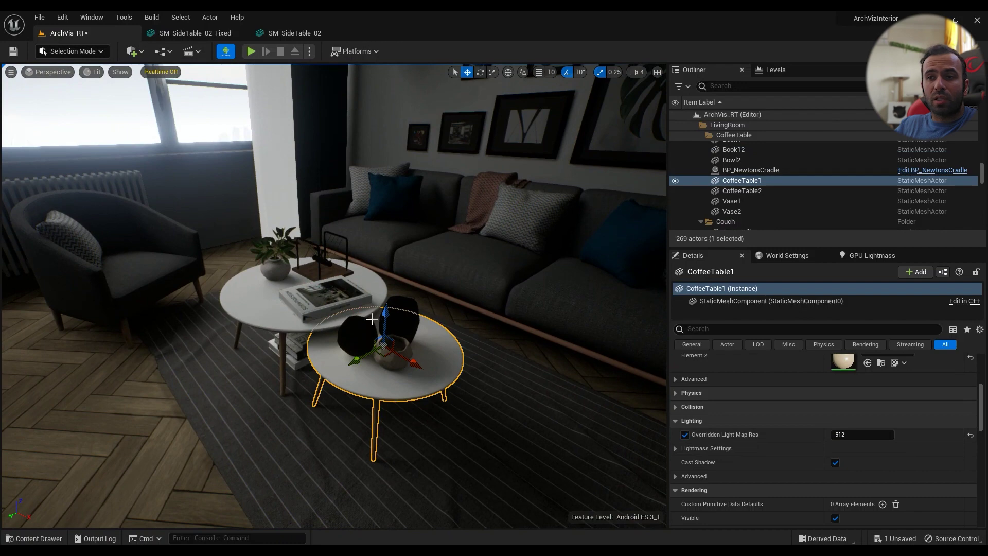
Step: Select the blue blanket on the armchair and review its light map resolution and static mesh
right_click_drag(452, 339, 475, 306)
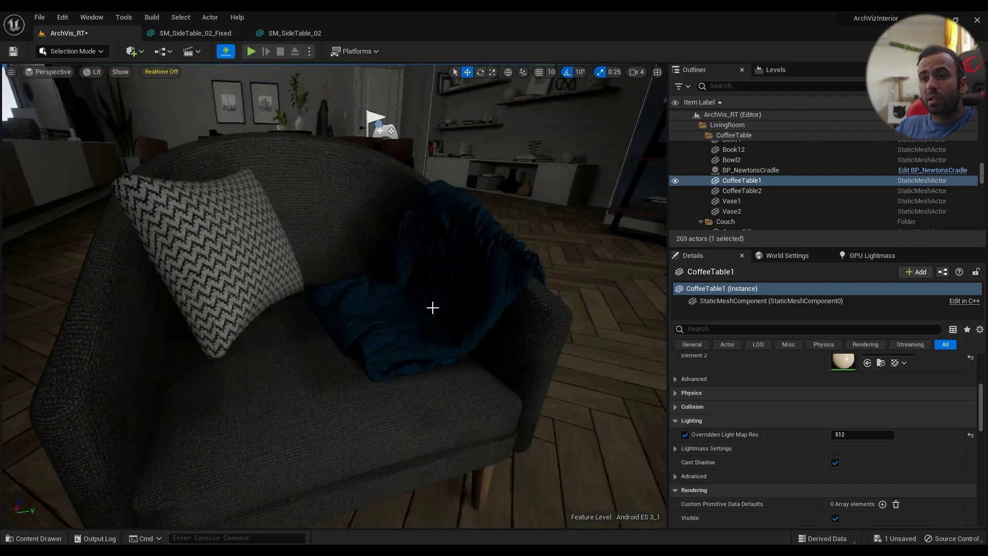
left_click(475, 306)
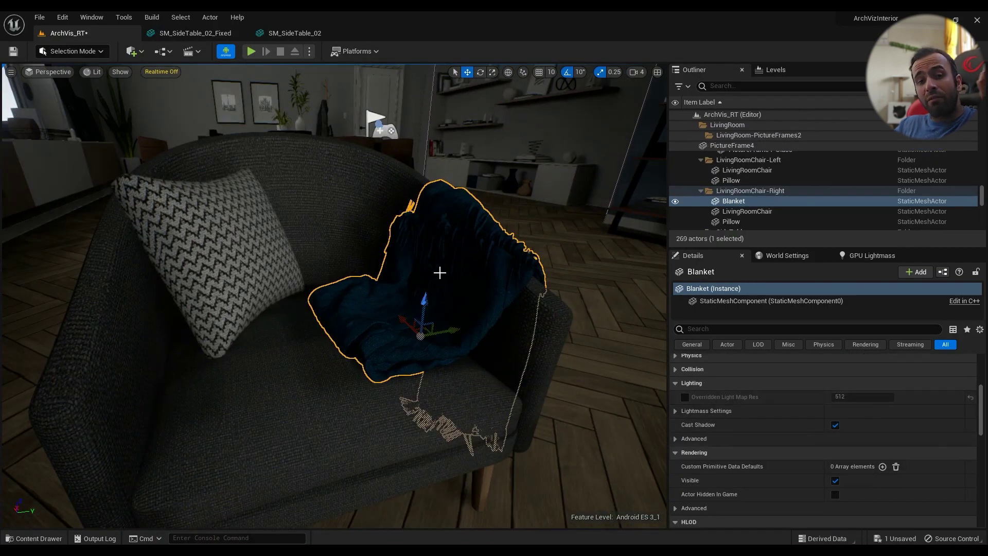
scroll(876, 398, "up", 6)
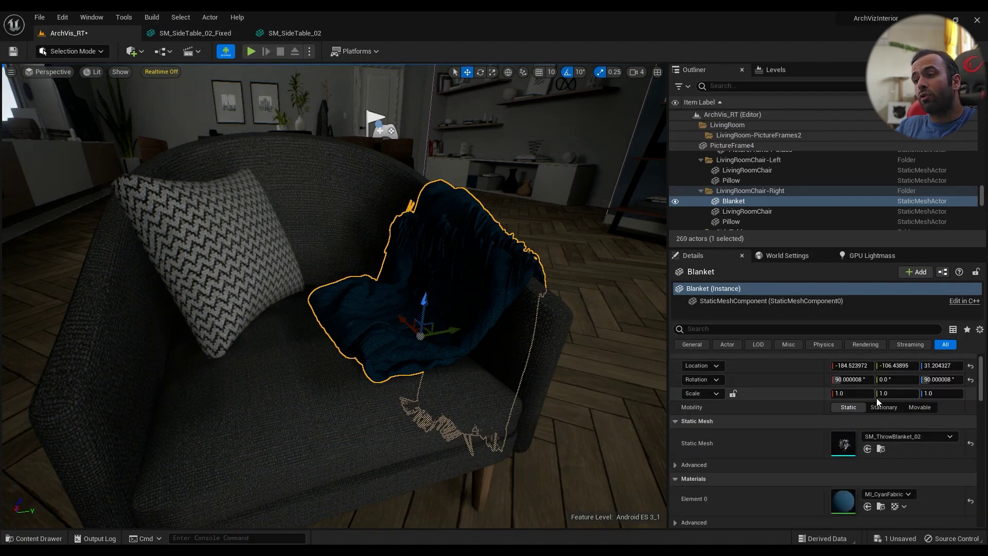
Step: Inspect UV Channel 2 in the blanket's mesh editor, hide the overlay and return to the blanket's lighting settings in the level
key("ctrl+e")
left_click(227, 51)
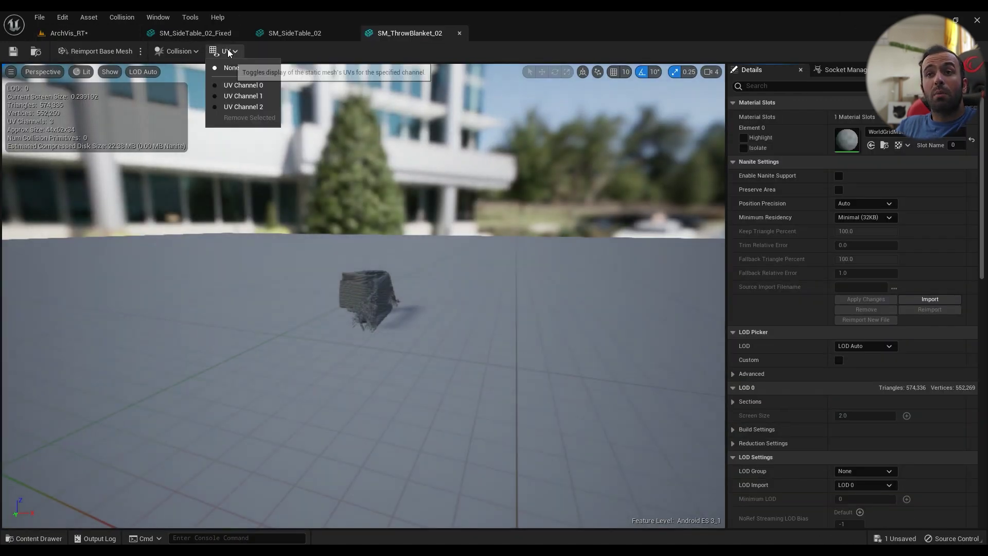
left_click(242, 104)
left_click(224, 54)
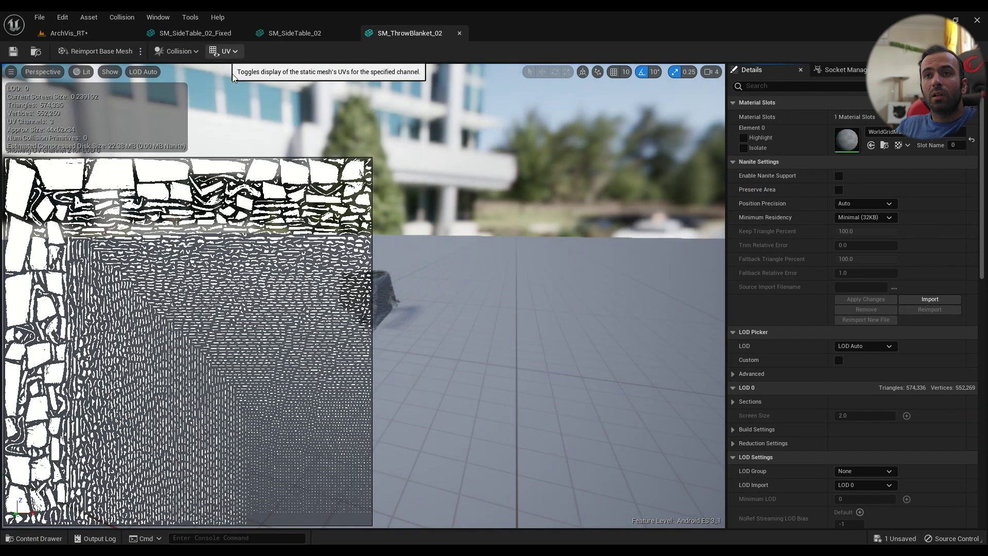
left_click(226, 51)
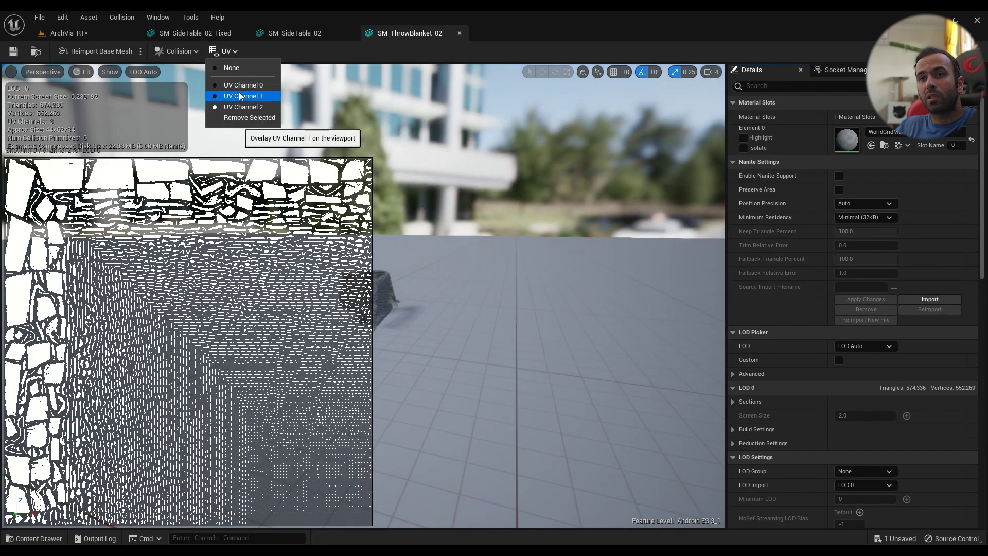
left_click(238, 71)
left_click(66, 33)
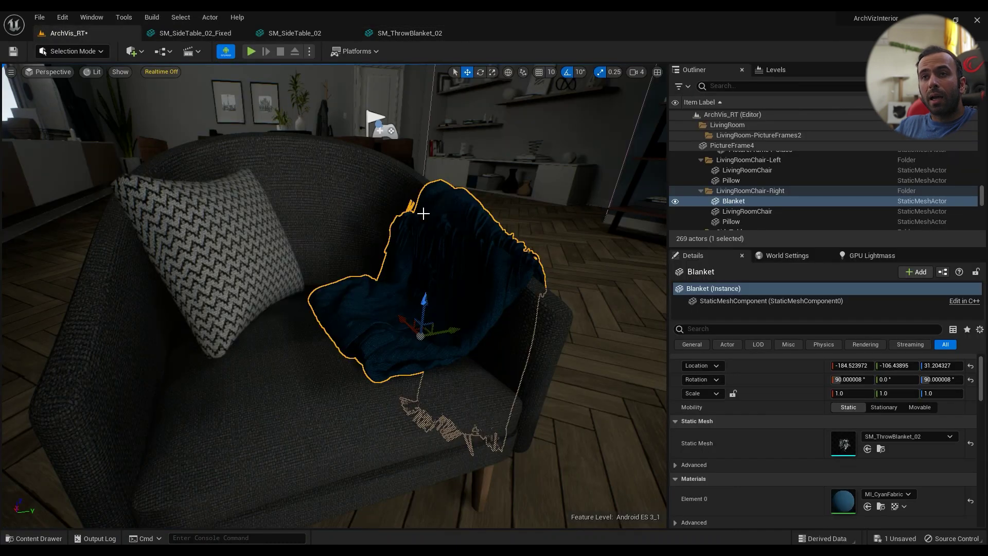
scroll(820, 442, "down", 6)
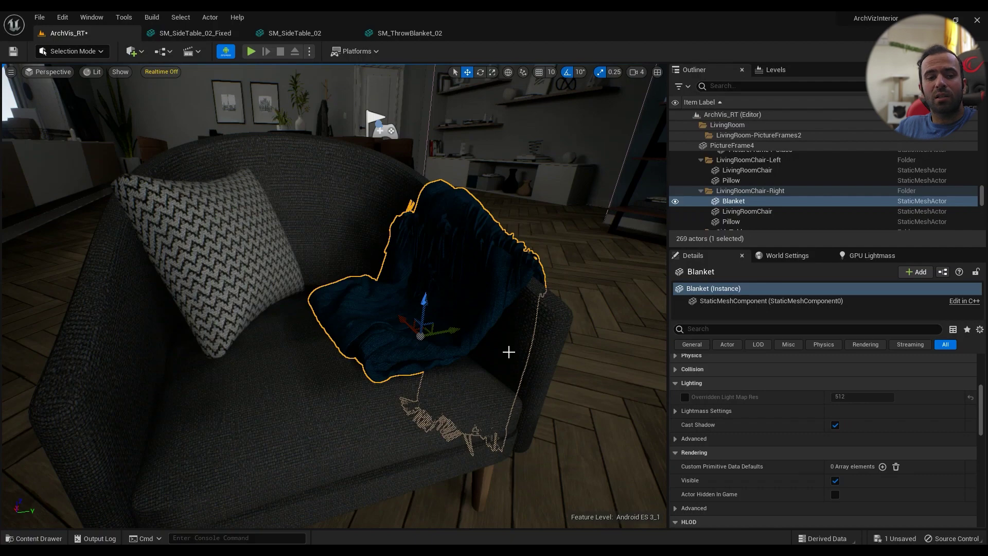
Step: Select the side table with the blotchy drawer fronts in the dining room and review its overridden light map resolution
right_click_drag(446, 339, 304, 337)
right_click_drag(463, 350, 422, 350)
right_click_drag(336, 363, 458, 373)
right_click_drag(384, 369, 340, 407)
left_click(356, 376)
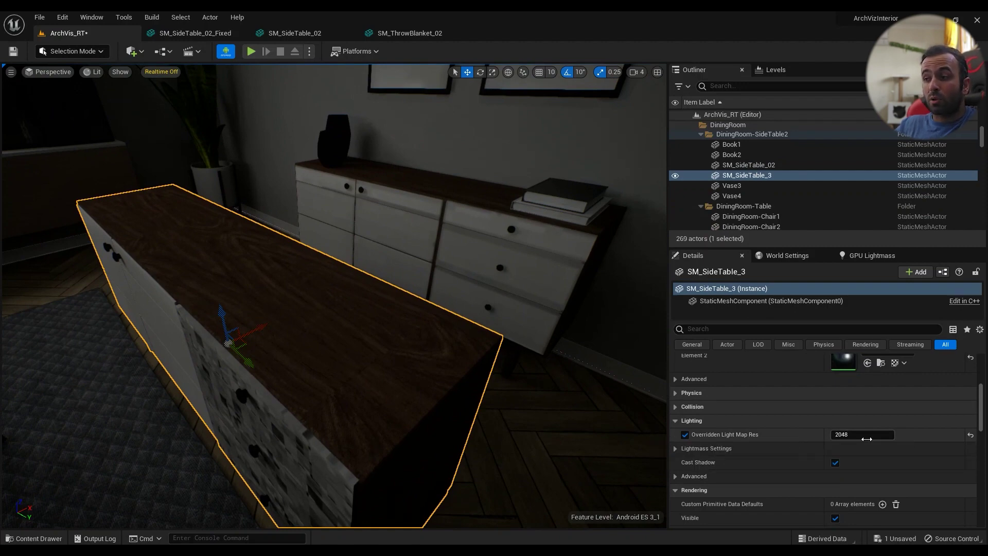
Step: Open the SM_SideTable_02 mesh from the selected side table and compare its UV Channel 1 and UV Channel 0 layouts
left_click_drag(982, 410, 983, 379)
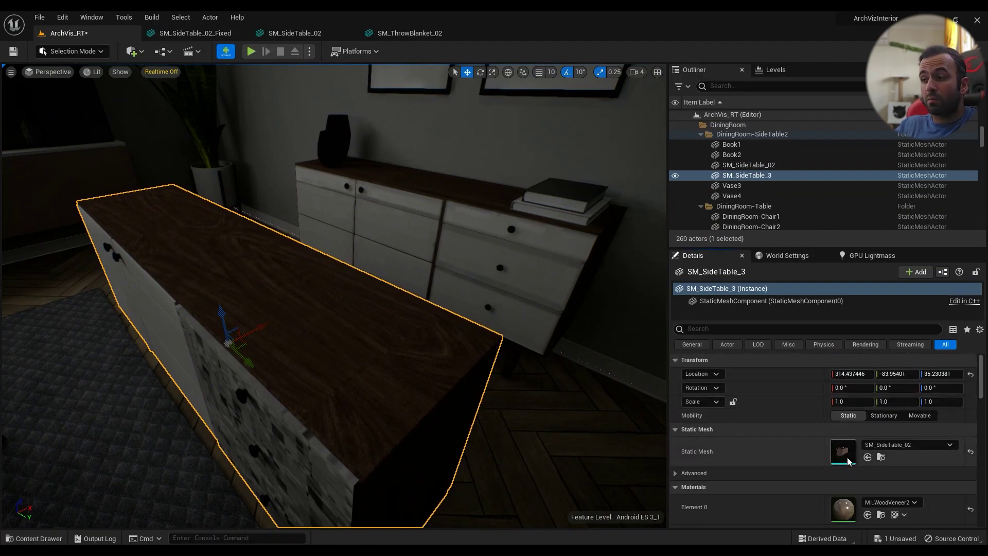
double_click(844, 451)
left_click(233, 54)
left_click(239, 96)
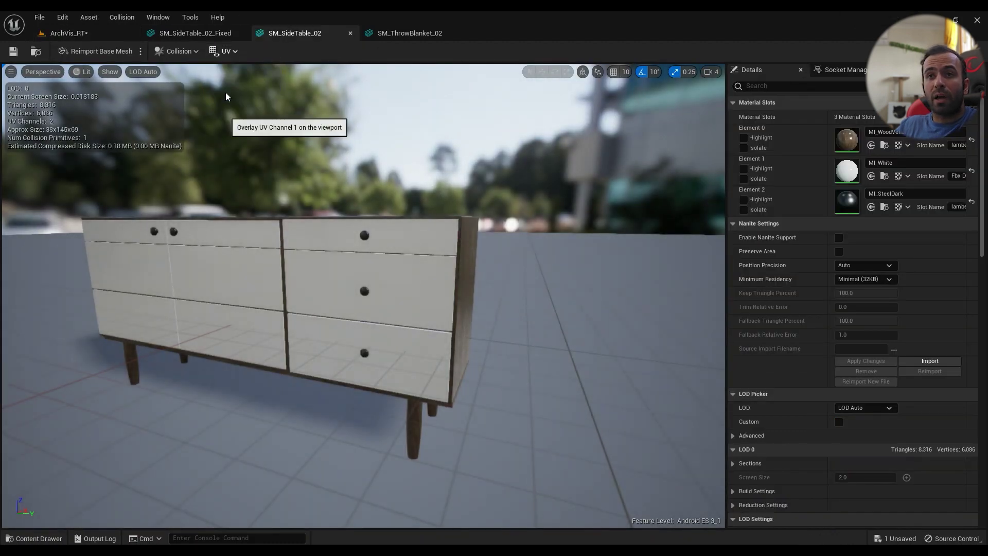
left_click(226, 51)
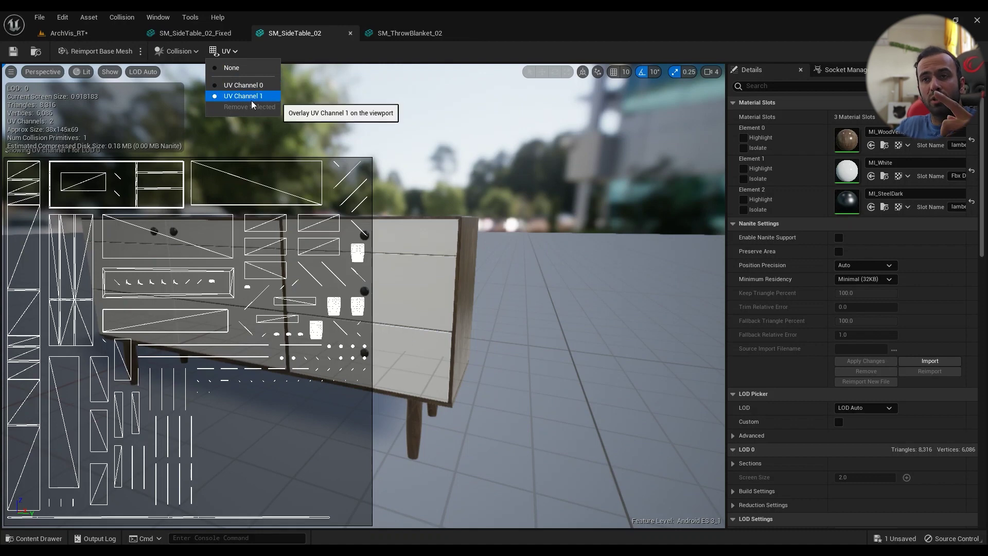
left_click(250, 85)
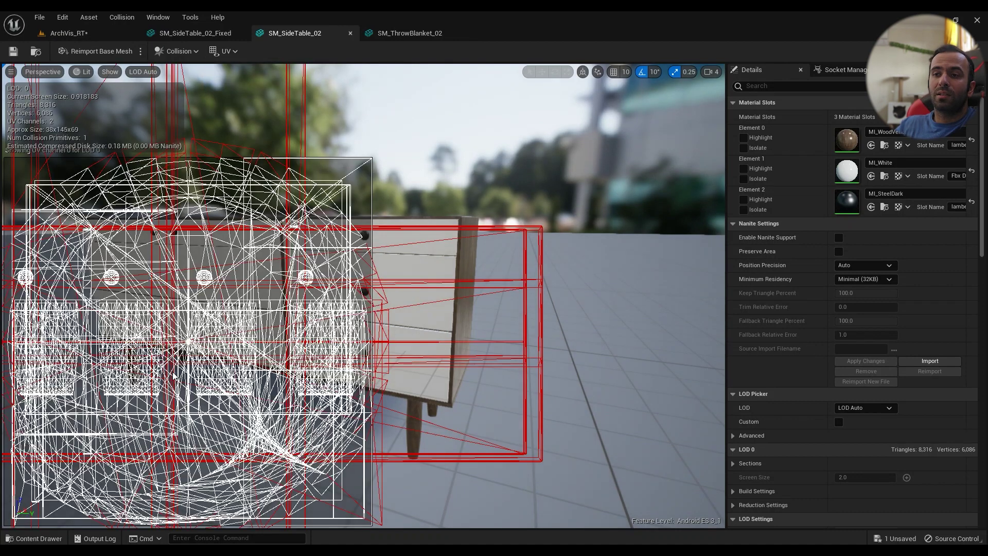
left_click(238, 48)
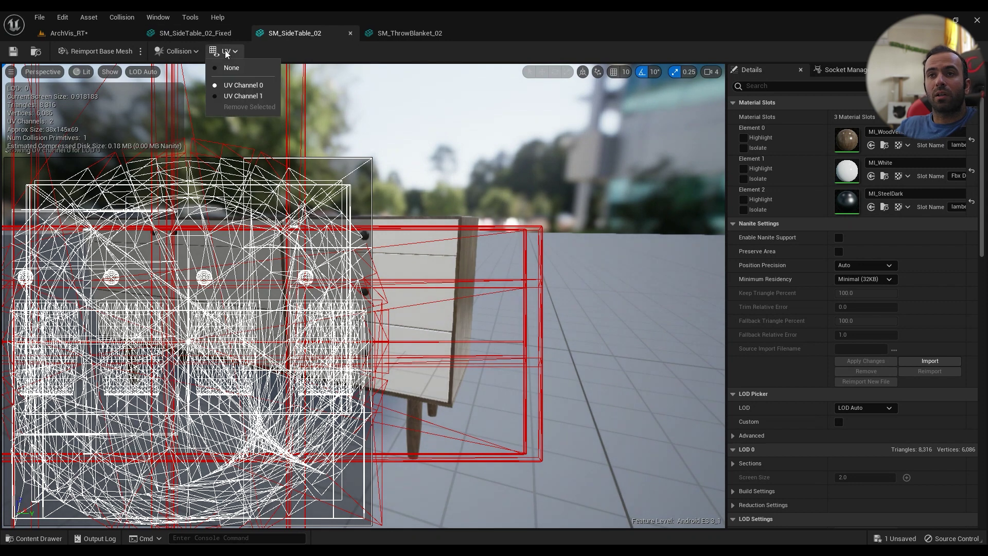
left_click(247, 94)
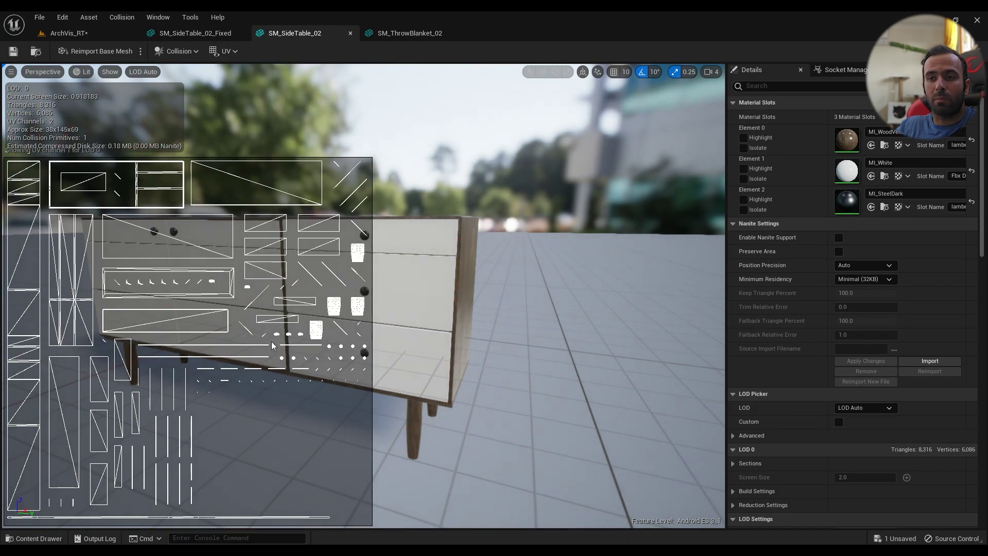
Step: Check the side table mesh's Light Map Coordinate Index against its available UV channels and return to the level
scroll(883, 379, "down", 10)
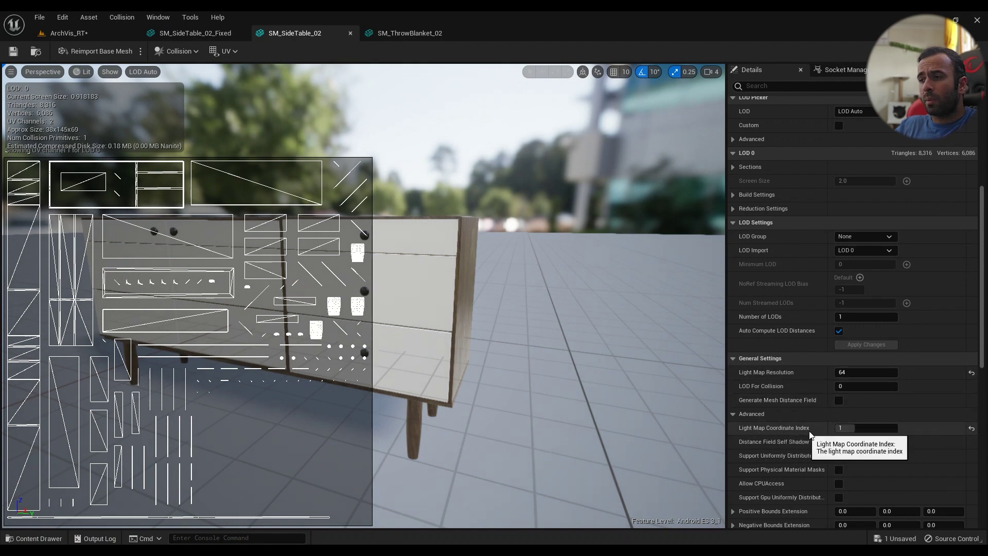
left_click(227, 51)
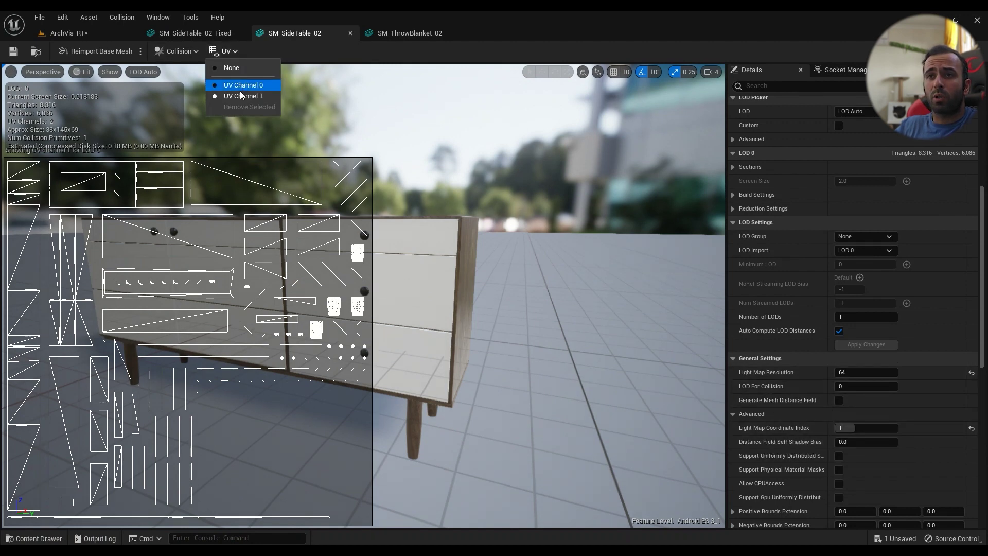
left_click(69, 33)
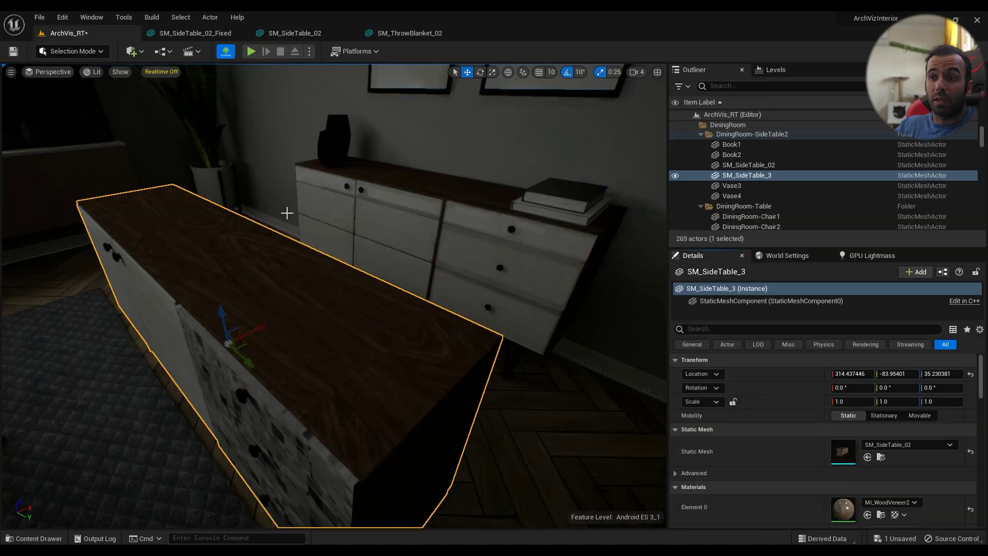
Step: Examine the baked lighting artifacts on the front side table's drawers beside the clean side table behind it
right_click_drag(379, 312, 399, 320)
key("s")
key("w")
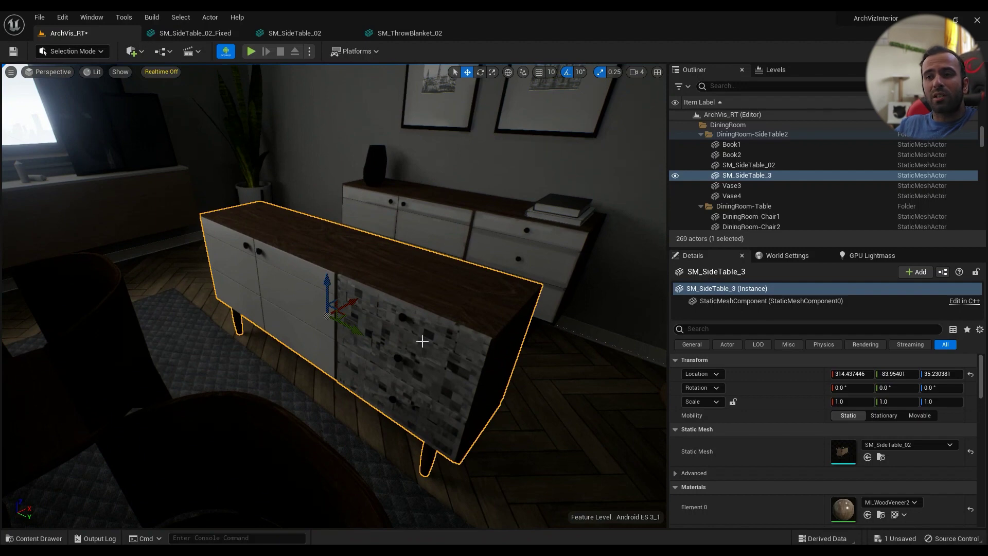
Step: Locate the selected side table's SM_SideTable_02 mesh among the project's Meshes assets
left_click(882, 458)
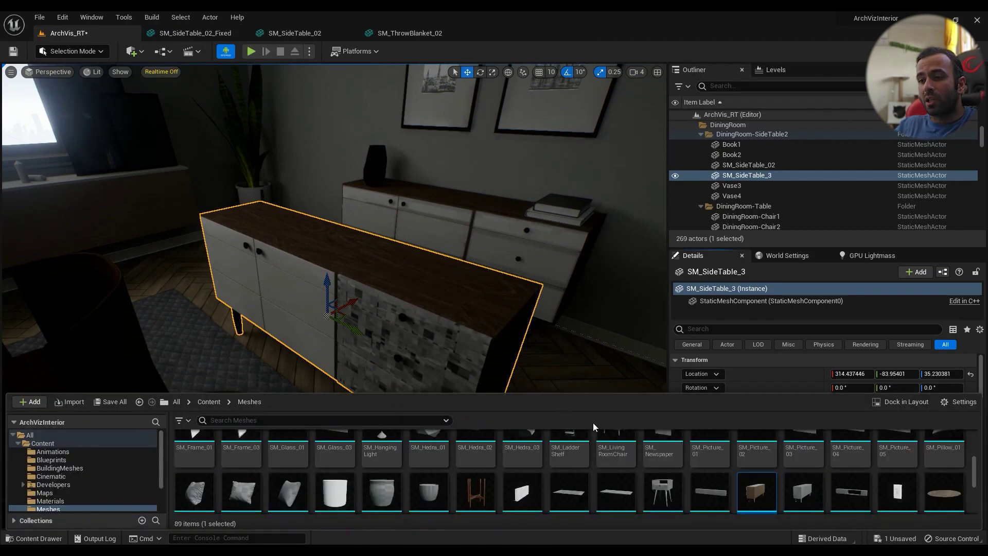
right_click_drag(551, 311, 558, 307)
left_click(883, 457)
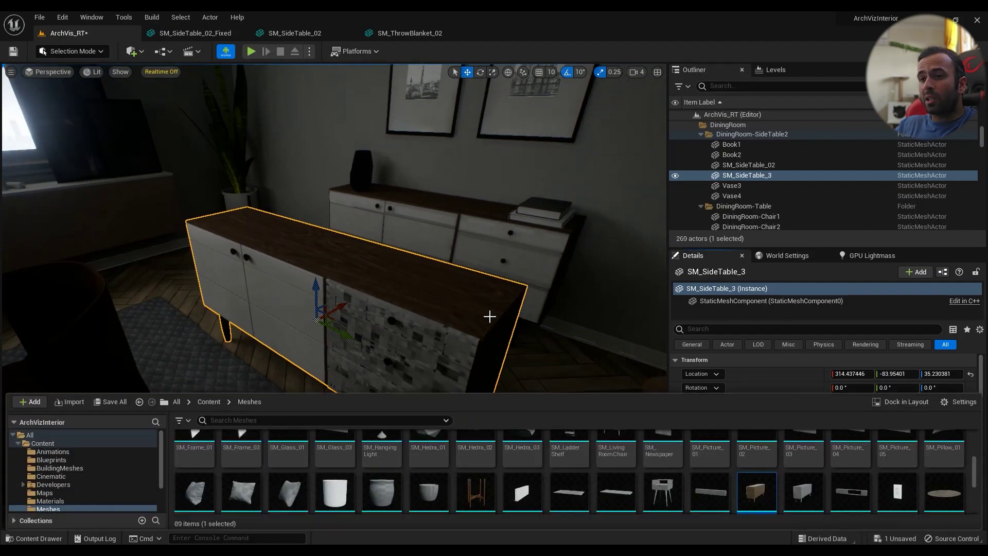
scroll(822, 483, "down", 1)
Step: Choose an FBX export of SM_SideTable_02 to the Export folder, review the FBX export options and cancel the export
right_click(751, 483)
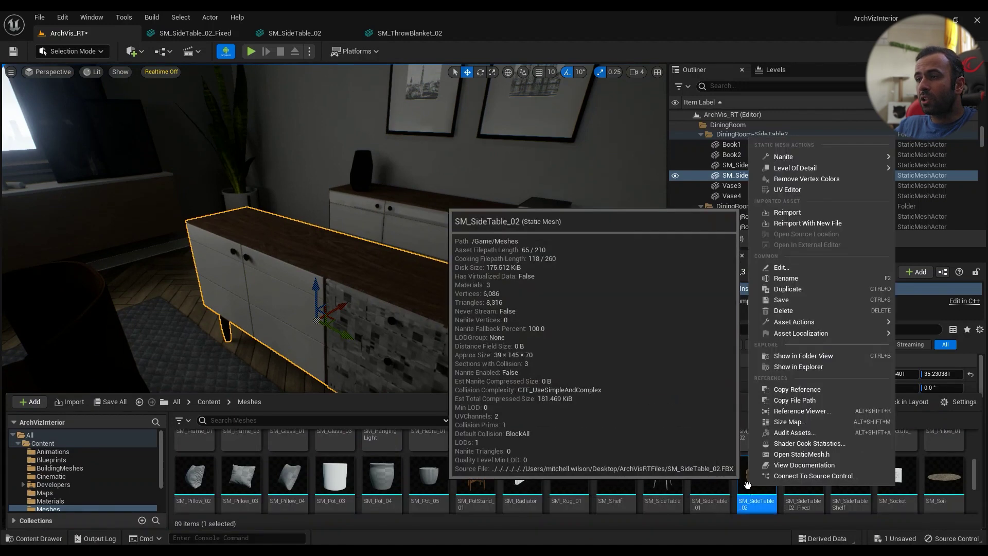
mouse_move(801, 321)
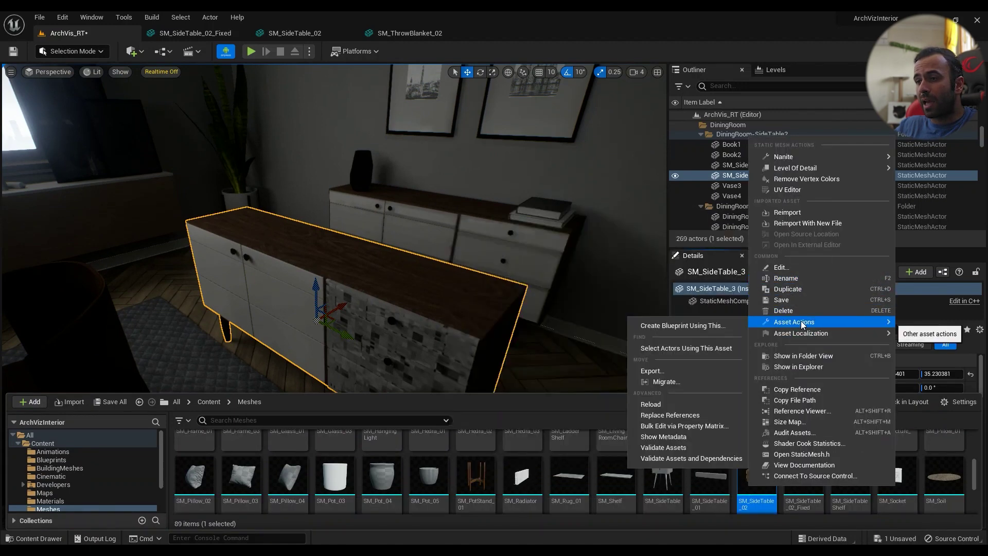
left_click(666, 370)
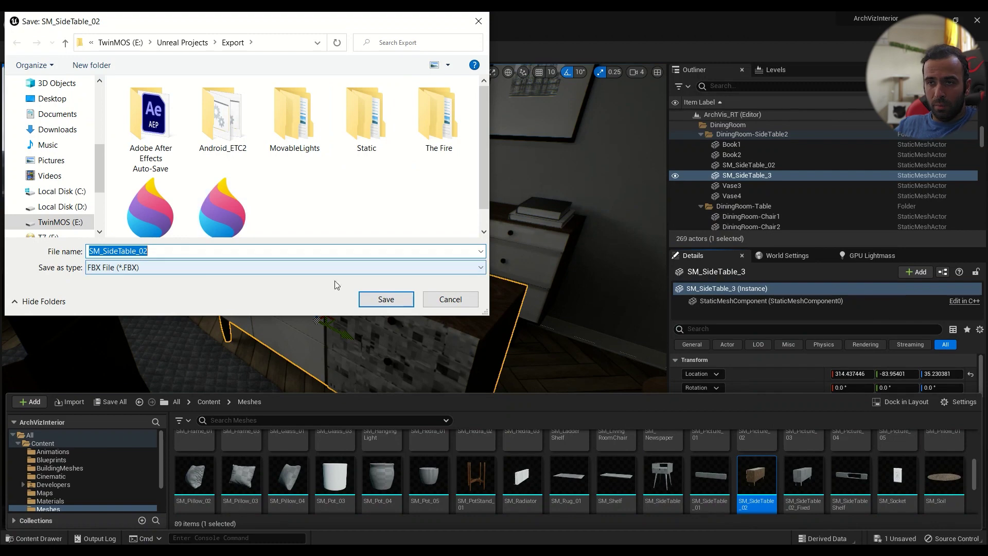
left_click(403, 300)
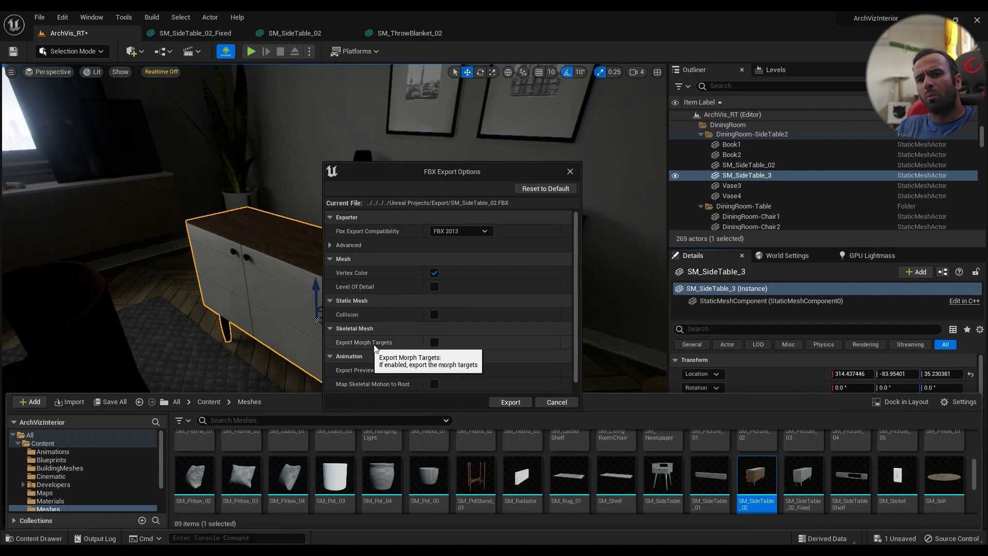
scroll(434, 310, "down", 1)
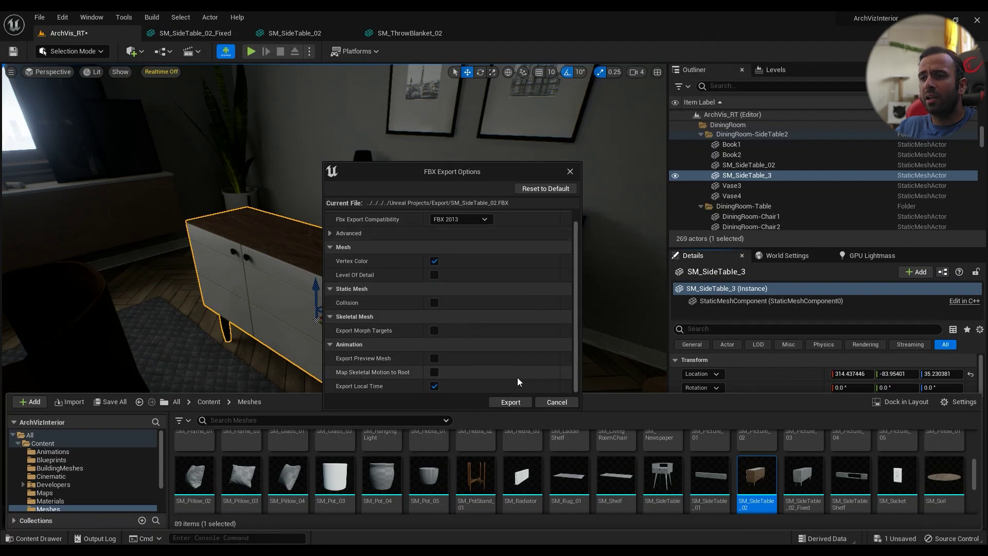
left_click(556, 402)
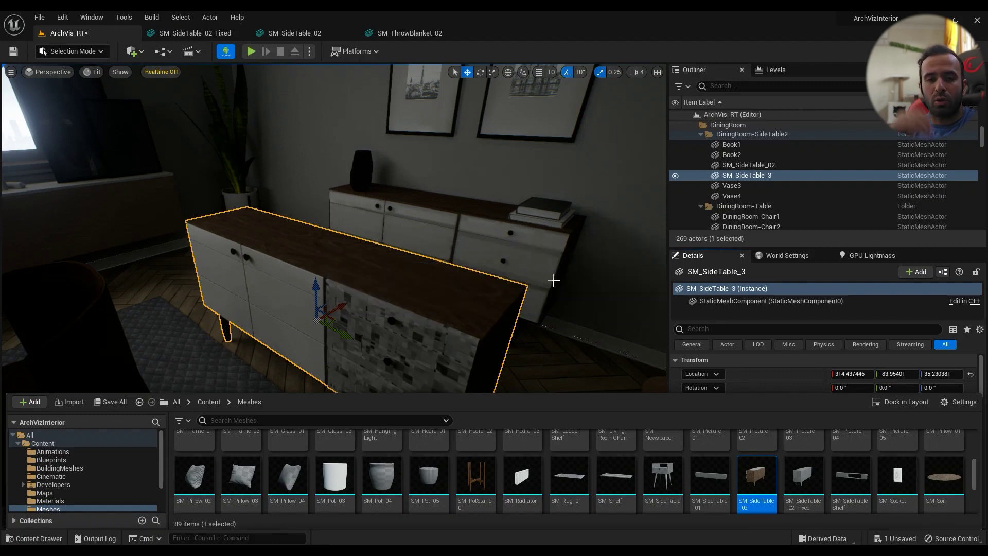
Step: Switch to Blender and review the file formats available for importing the side table mesh
mouse_move(538, 258)
right_mouse_down()
mouse_move(509, 255)
mouse_move(582, 265)
mouse_move(554, 278)
mouse_move(572, 278)
mouse_move(532, 260)
right_mouse_up()
right_click_drag(488, 298, 488, 298)
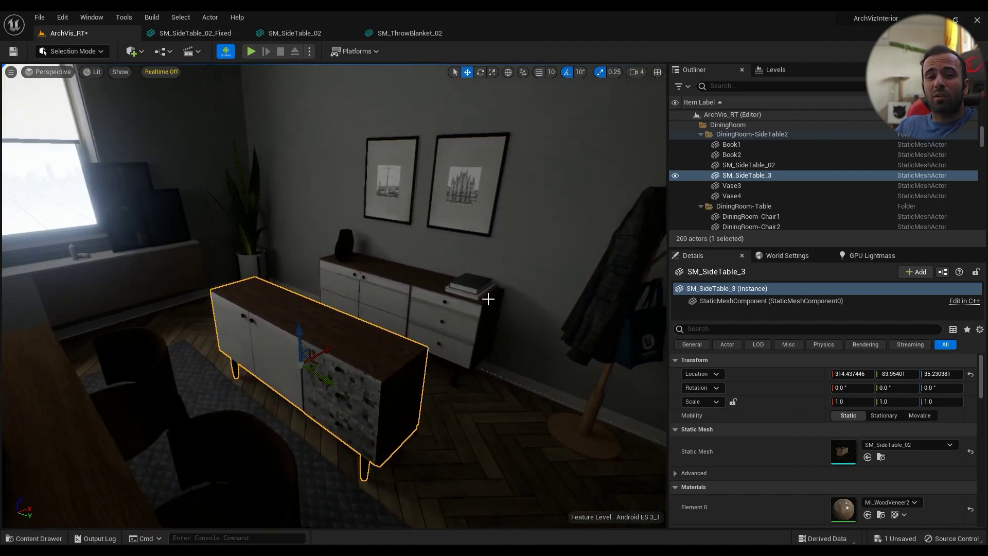
right_click_drag(479, 325, 388, 393)
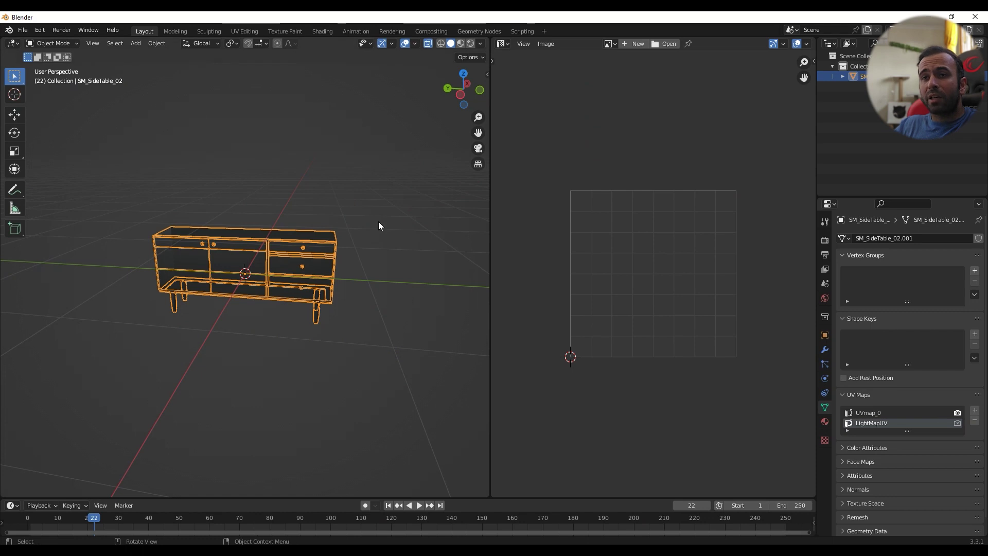
left_click_drag(490, 43, 475, 43)
left_click(23, 31)
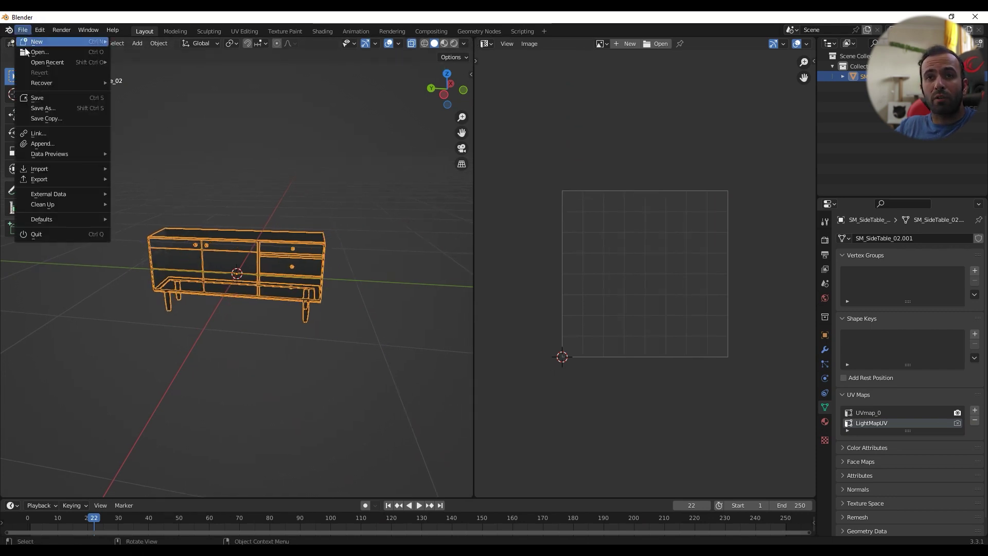
mouse_move(36, 170)
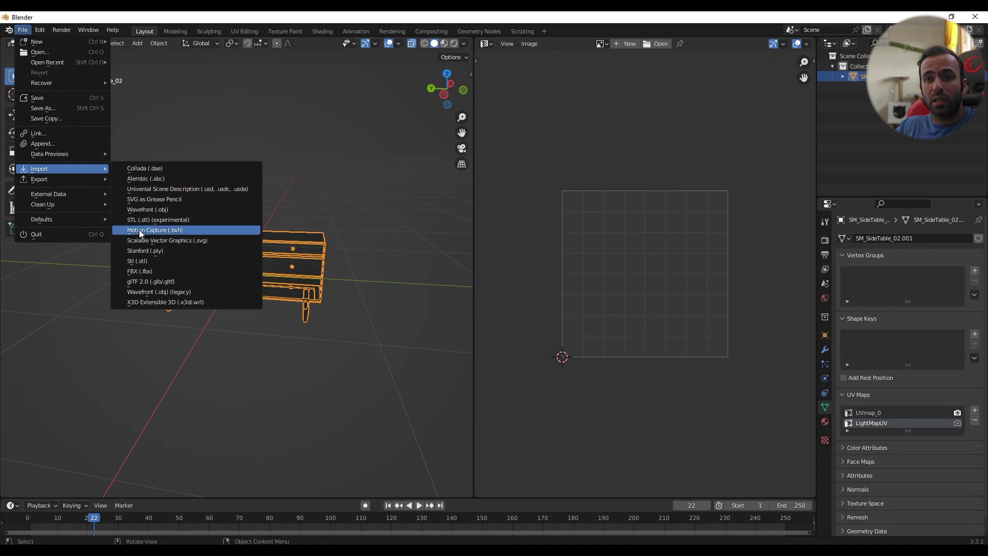
middle_click_drag(357, 232, 381, 221)
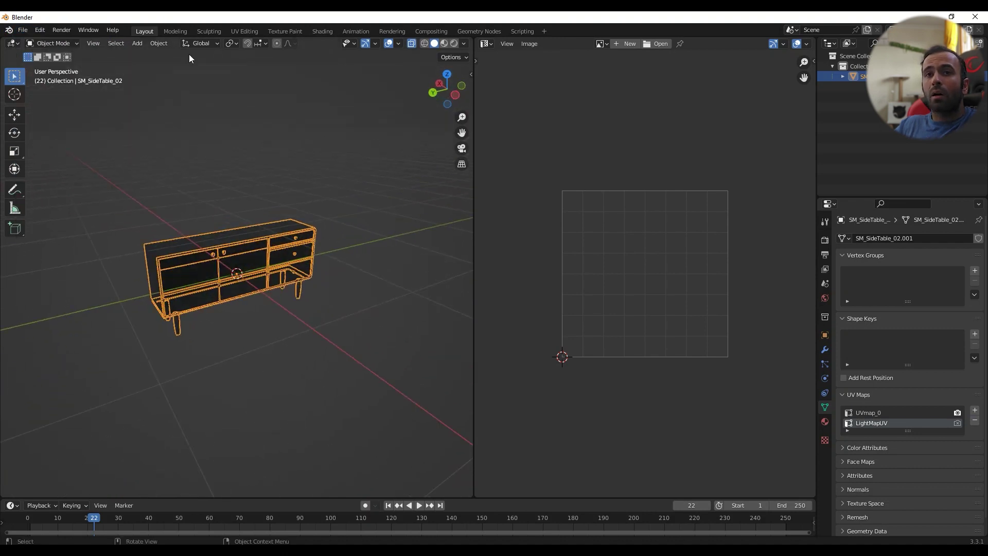
Step: Widen the 3D viewport and put the SM_SideTable_02 object into Edit Mode
left_click(59, 44)
left_click(61, 45)
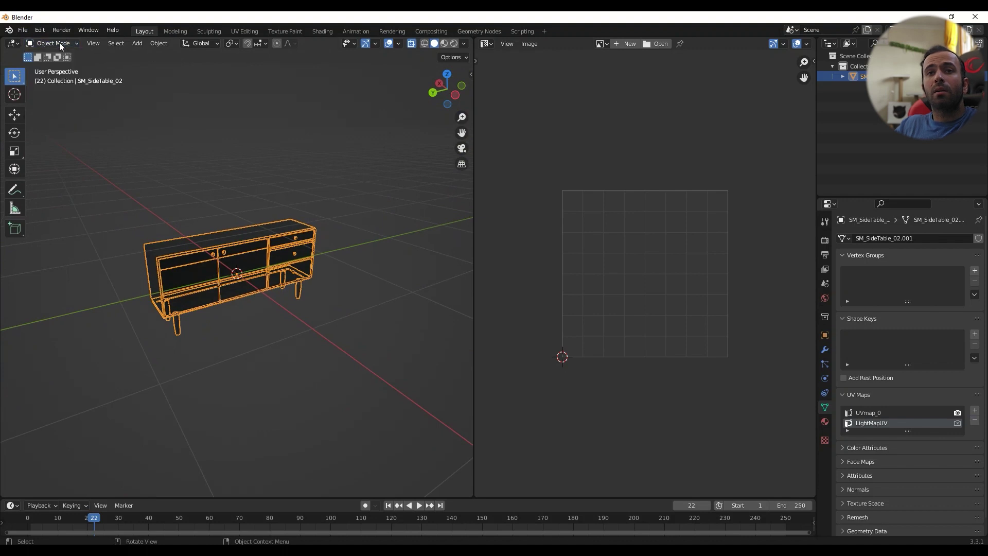
left_click_drag(474, 50, 552, 50)
left_click(58, 45)
left_click(58, 46)
left_click(58, 46)
left_click(52, 66)
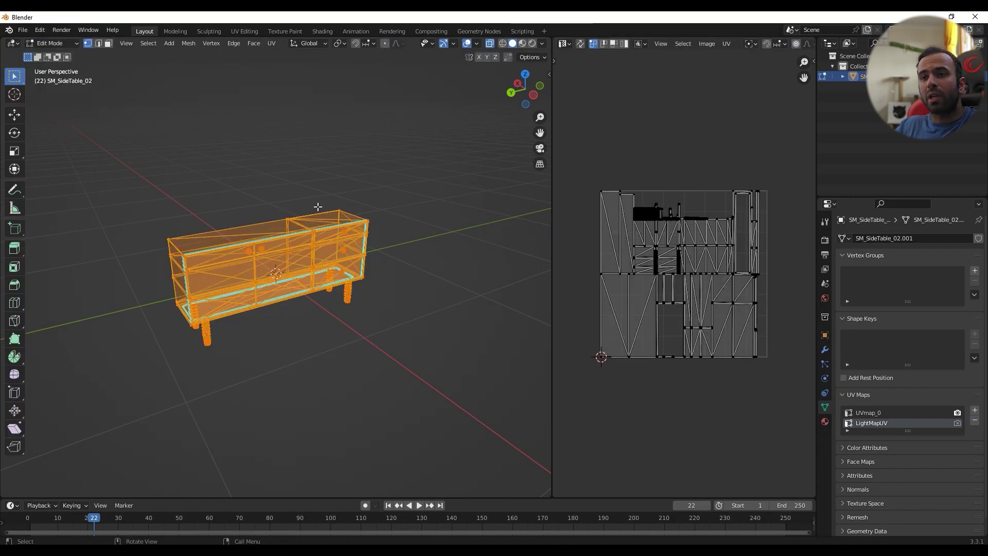
Step: Box-select the whole side table mesh and set the adjacent area to the UV Editor to show its UVs
left_click(490, 44)
left_click(490, 45)
left_click_drag(416, 167, 141, 377)
left_click(564, 45)
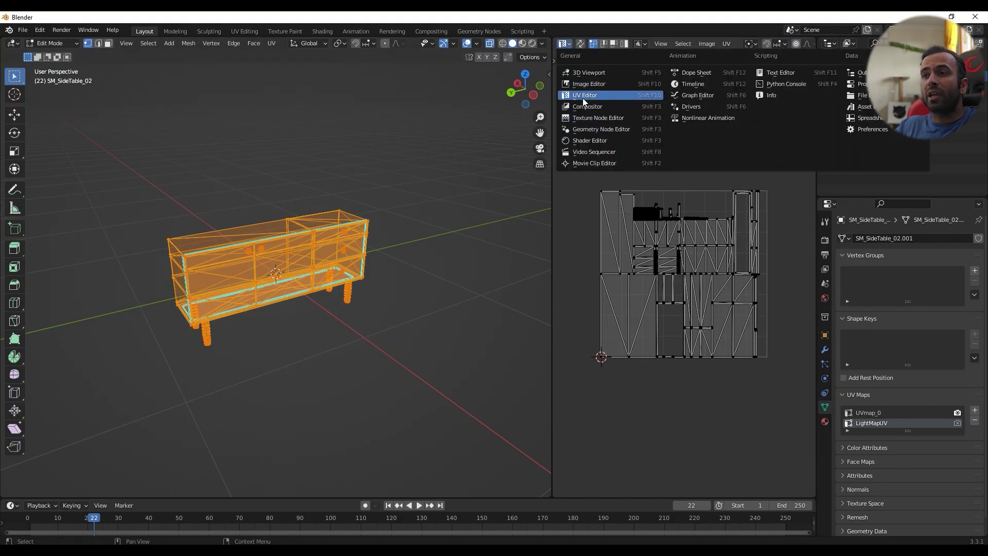
left_click(599, 95)
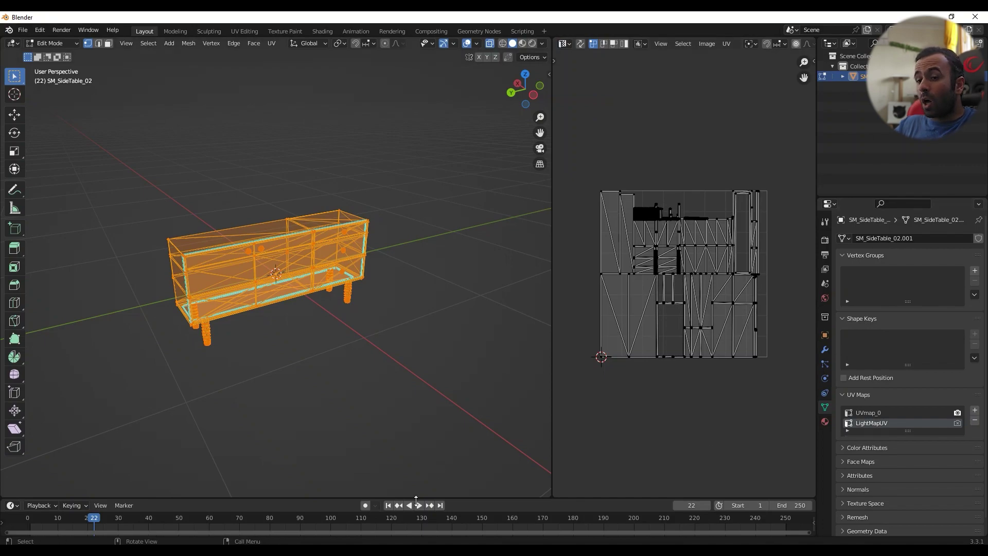
Step: Open SM_SideTable_02 in Unreal Editor and compare its displayed UV channel with the UV layout in Blender
key("alt+Tab")
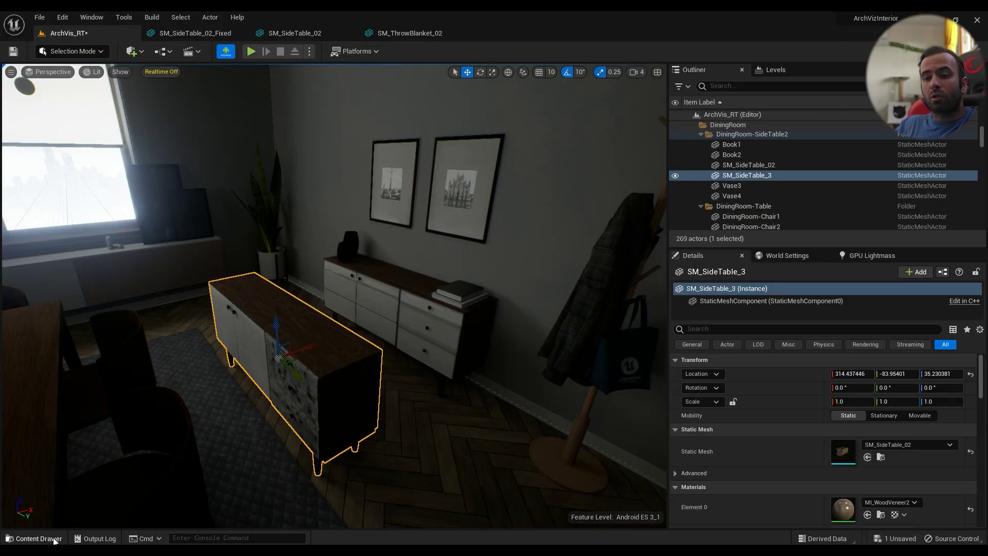
left_click(36, 538)
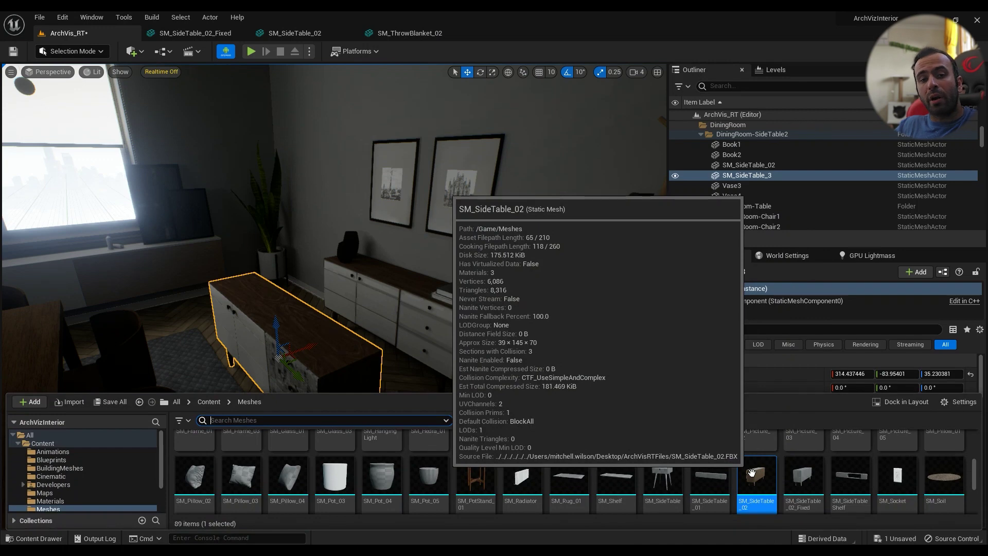
double_click(753, 475)
scroll(804, 196, "up", 6)
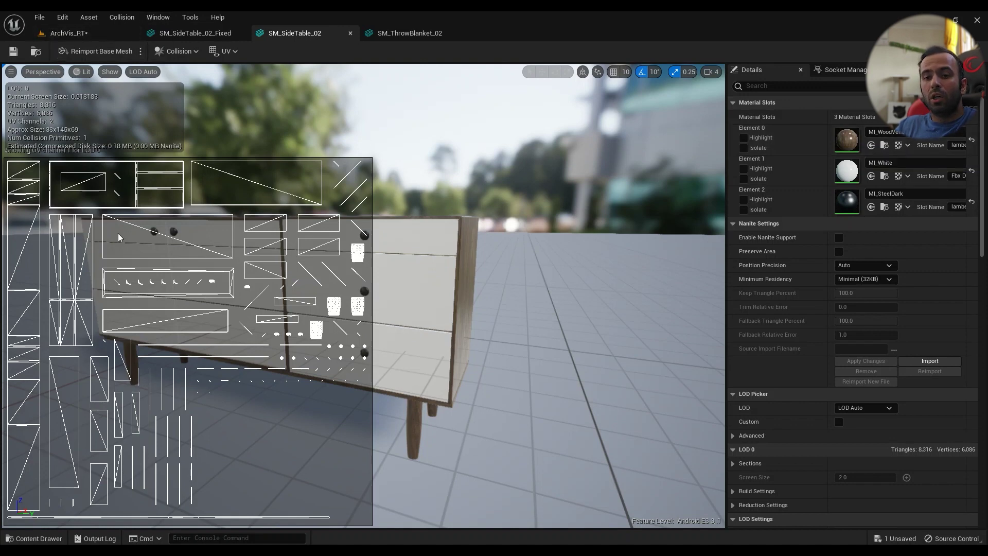
key("alt+Tab")
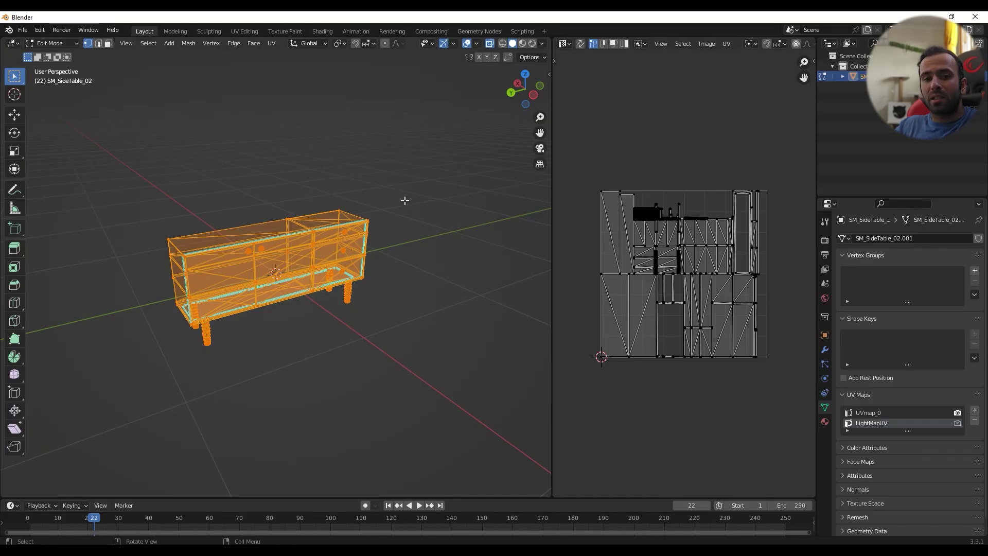
key("alt+Tab")
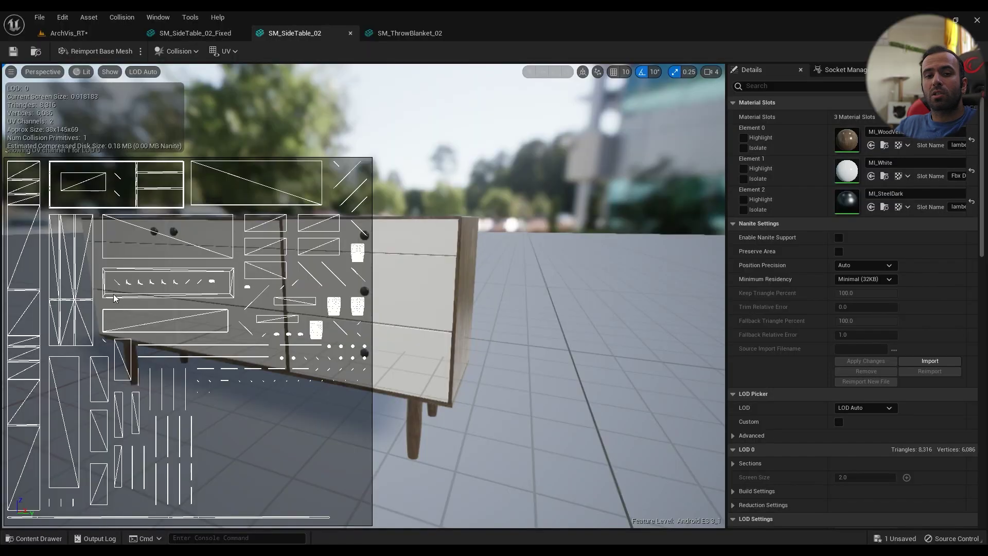
key("alt+Tab")
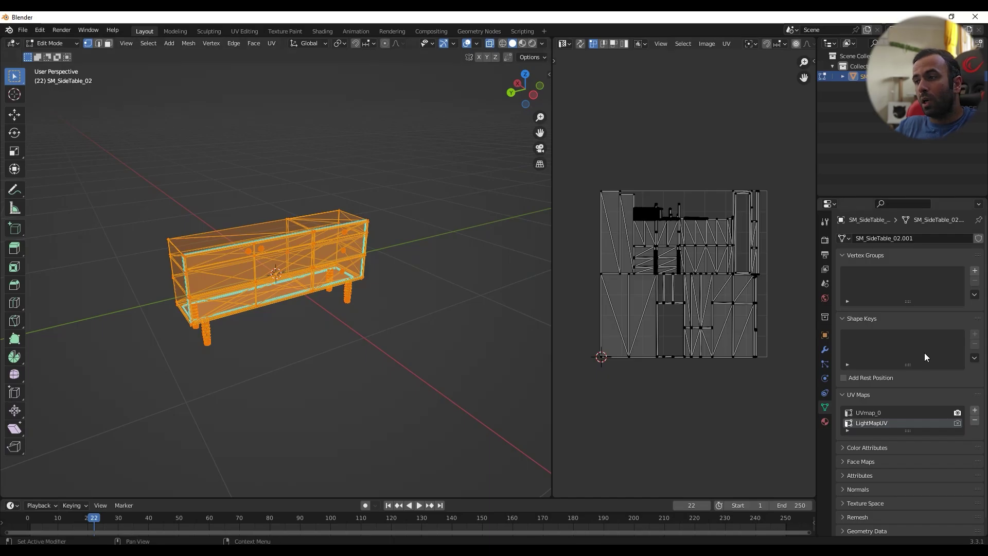
Step: Review the side table's material slots, box-select the whole mesh again and return to its UV map list
left_click(825, 421)
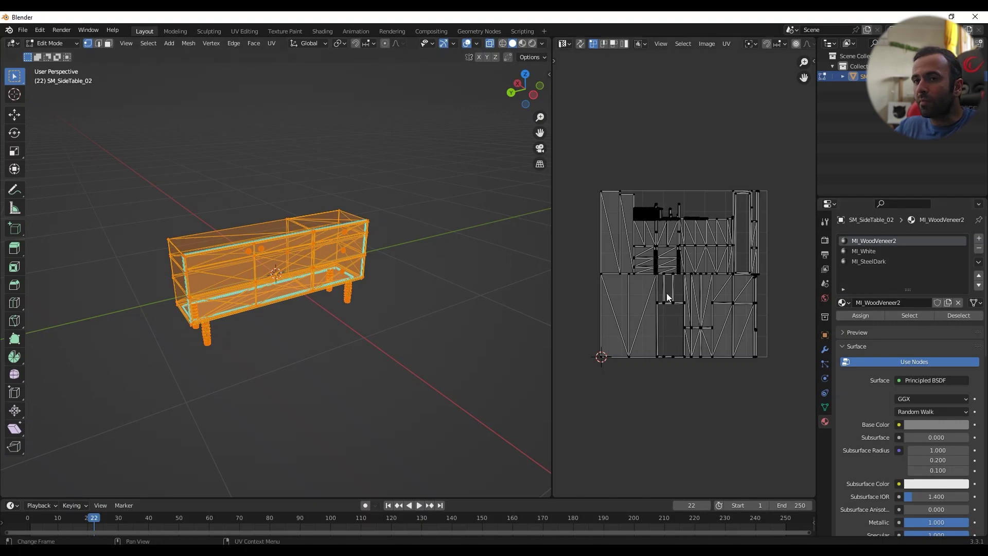
left_click_drag(404, 166, 74, 442)
left_click_drag(421, 150, 72, 445)
left_click(824, 407)
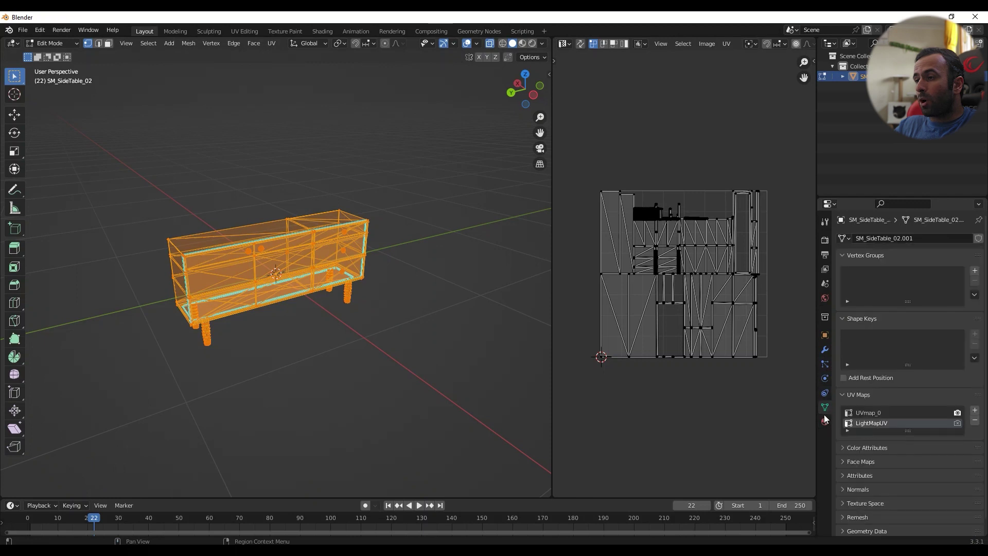
Step: Compare the side table's UVmap_0 and LightMapUV layouts, leaving UVmap_0 as the active UV map
left_click(872, 415)
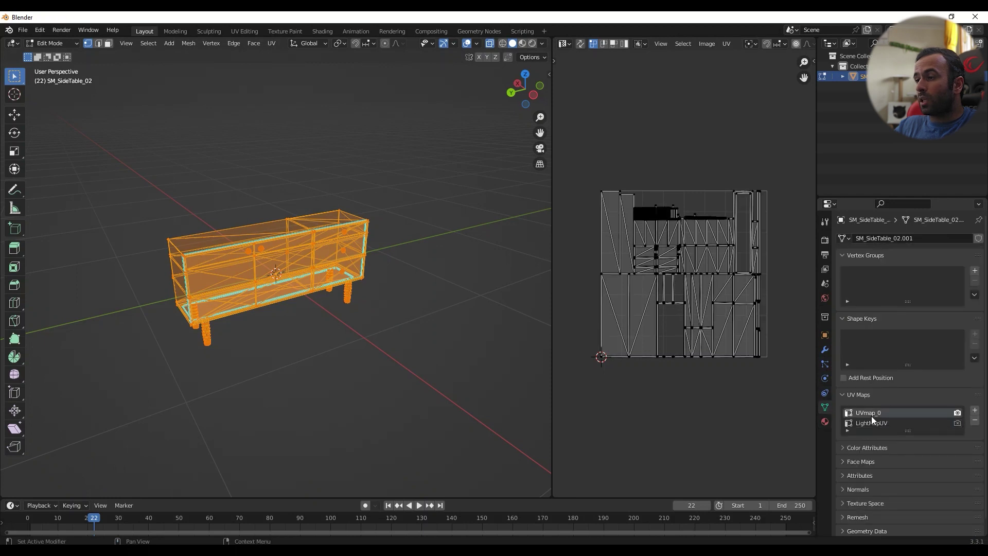
left_click(844, 396)
left_click(844, 396)
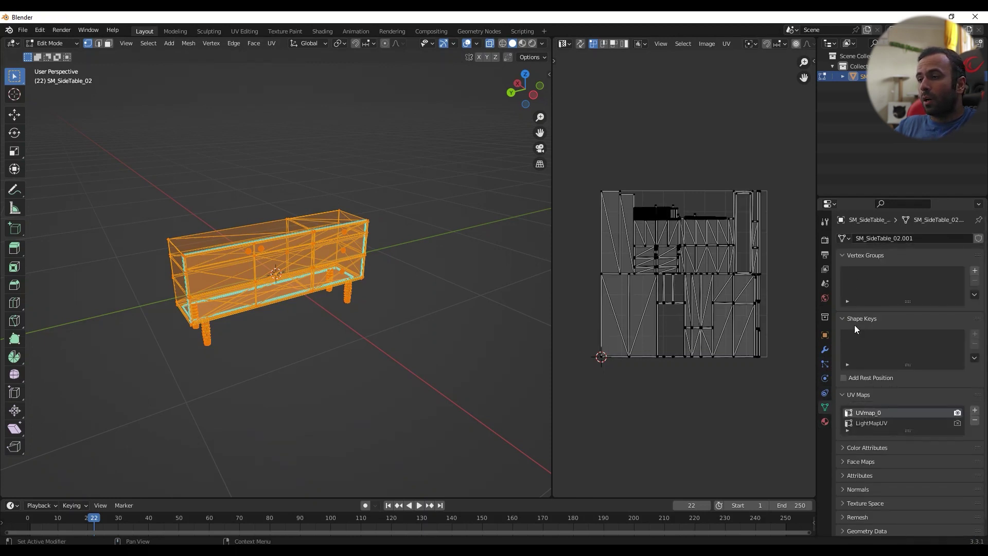
left_click(872, 423)
left_click(875, 414)
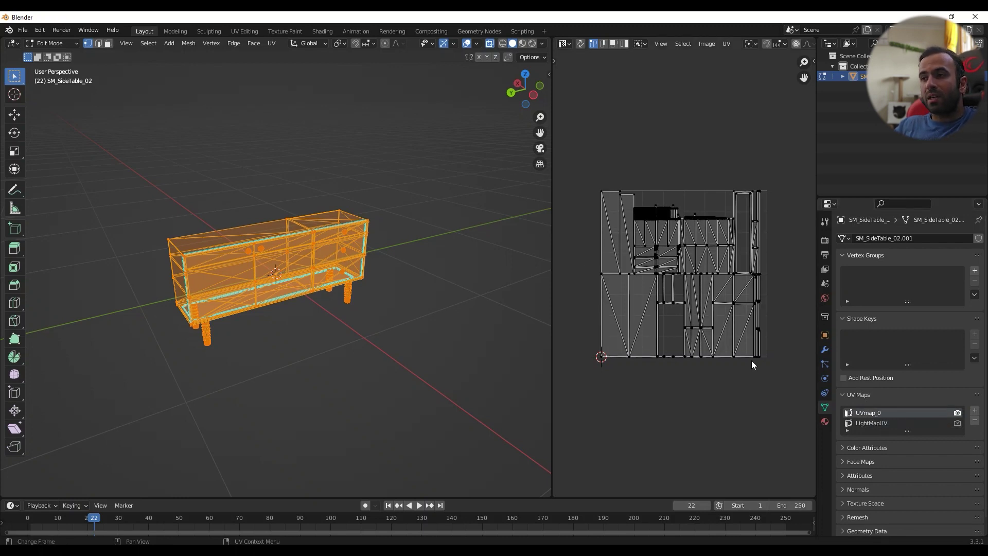
left_click(863, 424)
left_click(875, 415)
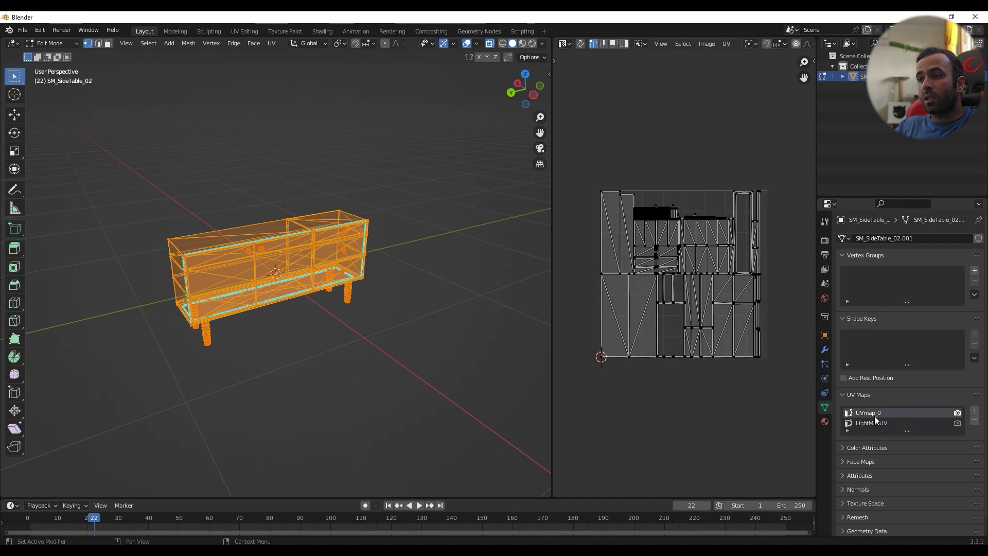
left_click(872, 424)
left_click(864, 413)
Step: Display UV Channel 0 of SM_SideTable_02 in Unreal Editor to examine its overlapping layout, and return to Blender
key("alt+Tab")
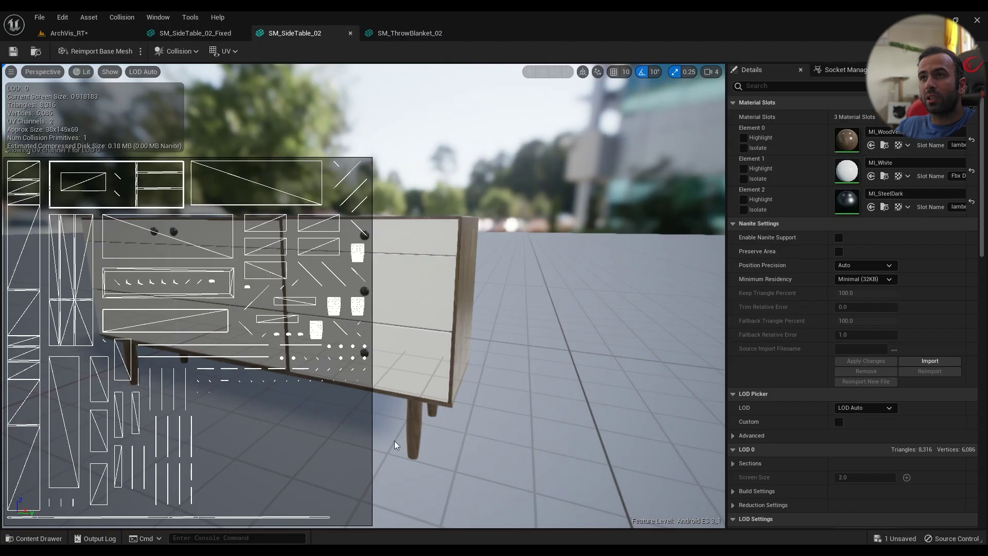
left_click(225, 51)
left_click(240, 85)
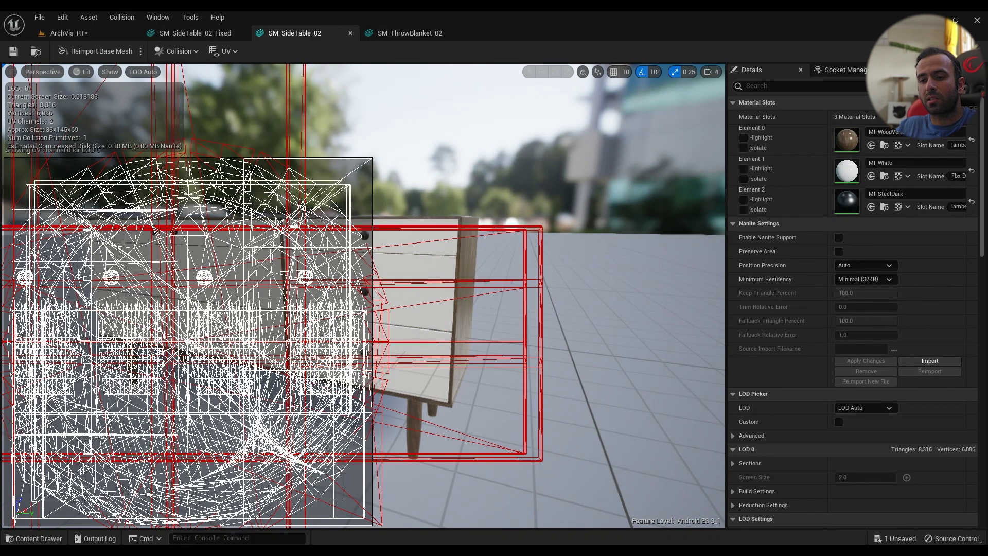
key("alt+Tab")
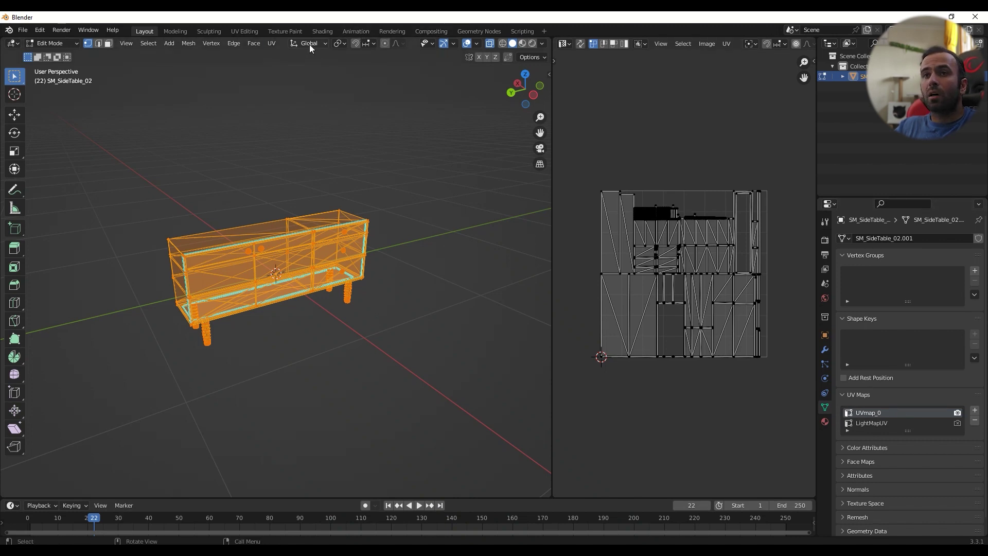
Step: Unwrap UVmap_0 with Smart UV Project using a 66° angle limit, 0.000 island margin and Correct Aspect
left_click(271, 43)
left_click(319, 75)
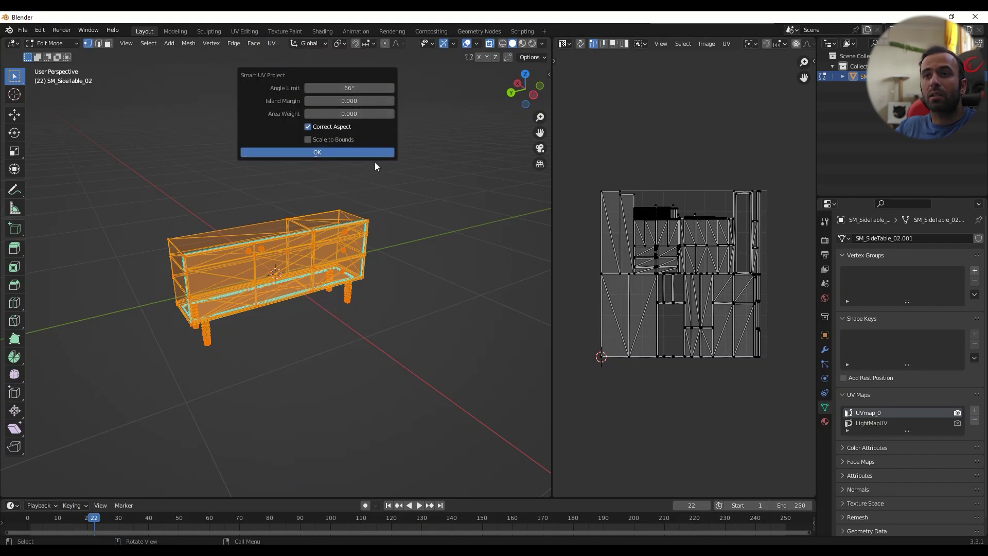
left_click(340, 152)
Step: Unwrap LightMapUV with Smart UV Project using a 66° angle limit, 0.001 island margin and Correct Aspect
left_click(879, 423)
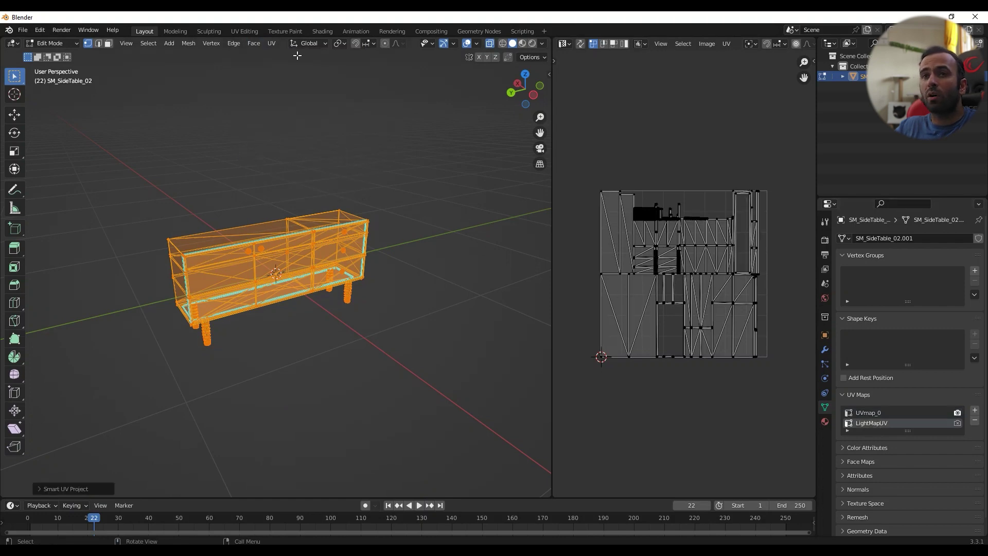
left_click(271, 43)
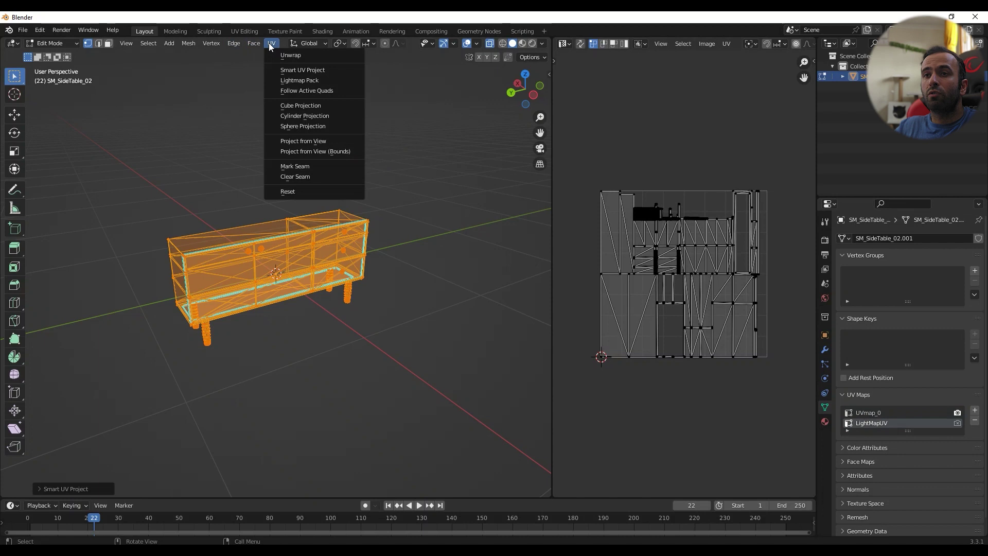
left_click(304, 70)
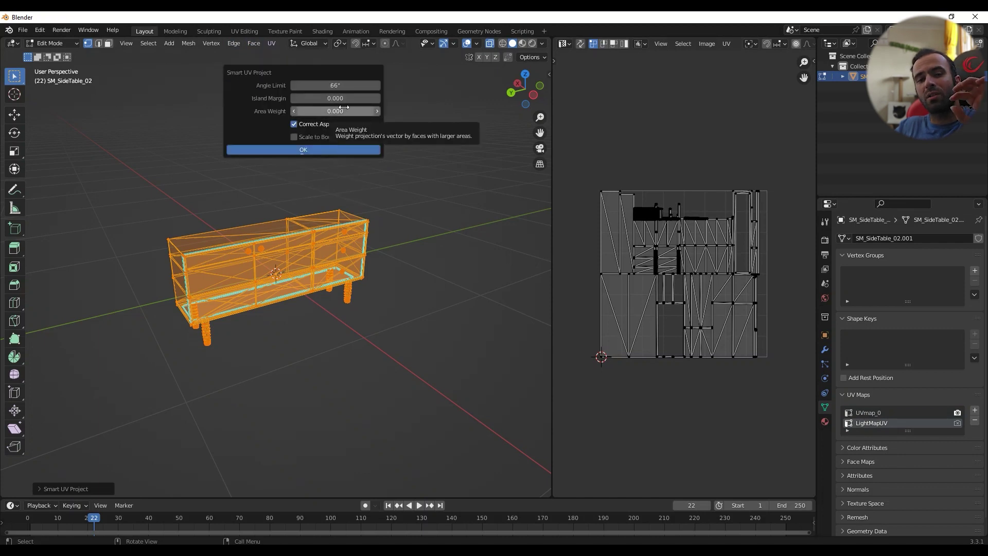
left_click(360, 98)
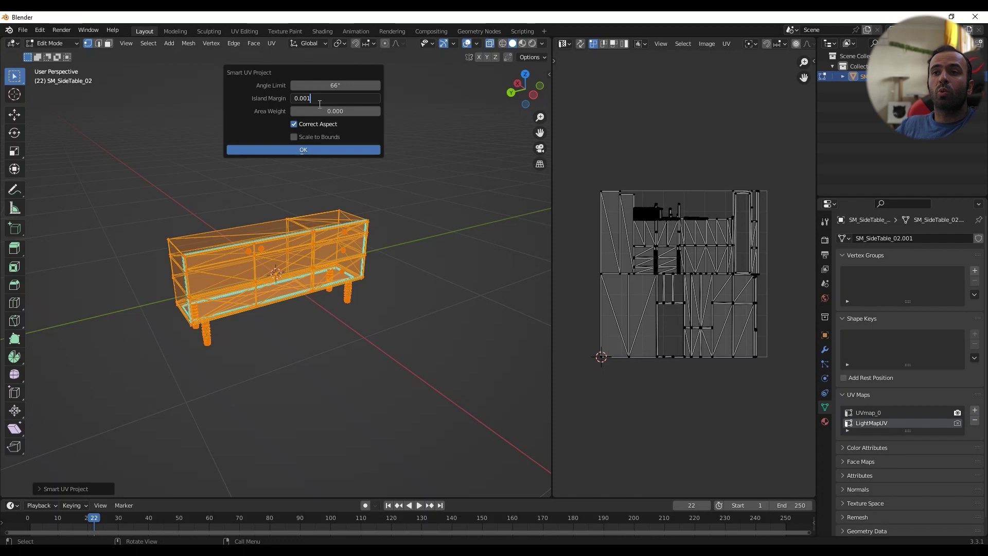
left_click(316, 150)
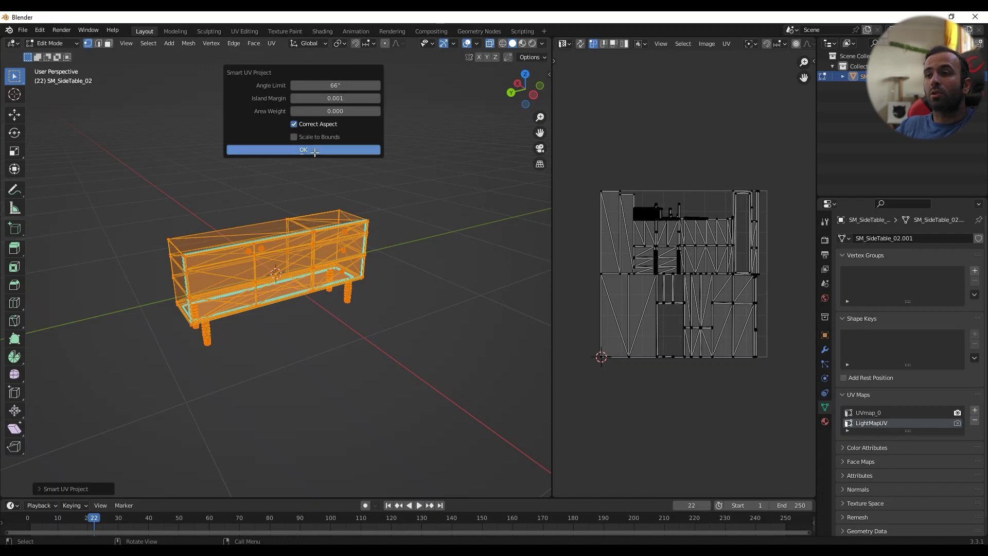
Step: Compare the new UVmap_0 and LightMapUV layouts, leaving UVmap_0 as the active UV map
left_click(875, 412)
left_click(876, 424)
left_click(878, 415)
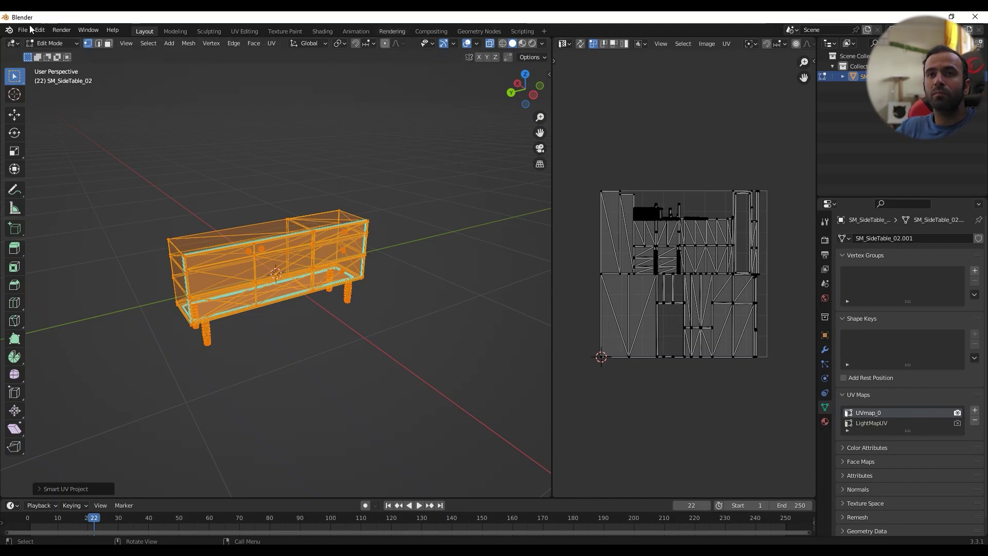
Step: Return to Object Mode and review the FBX export's Include, Transform and Armature options, then cancel without exporting
left_click(51, 43)
left_click(46, 53)
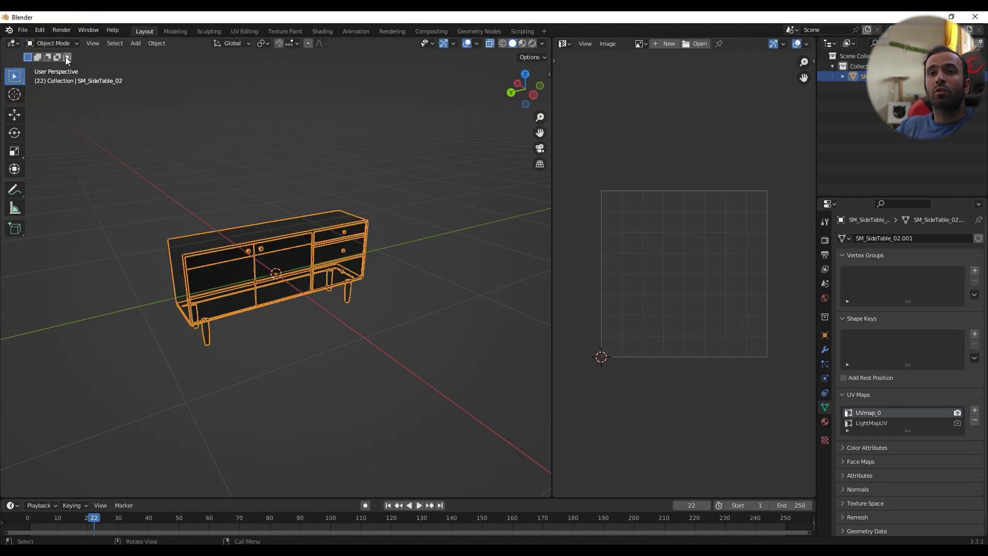
left_click(23, 30)
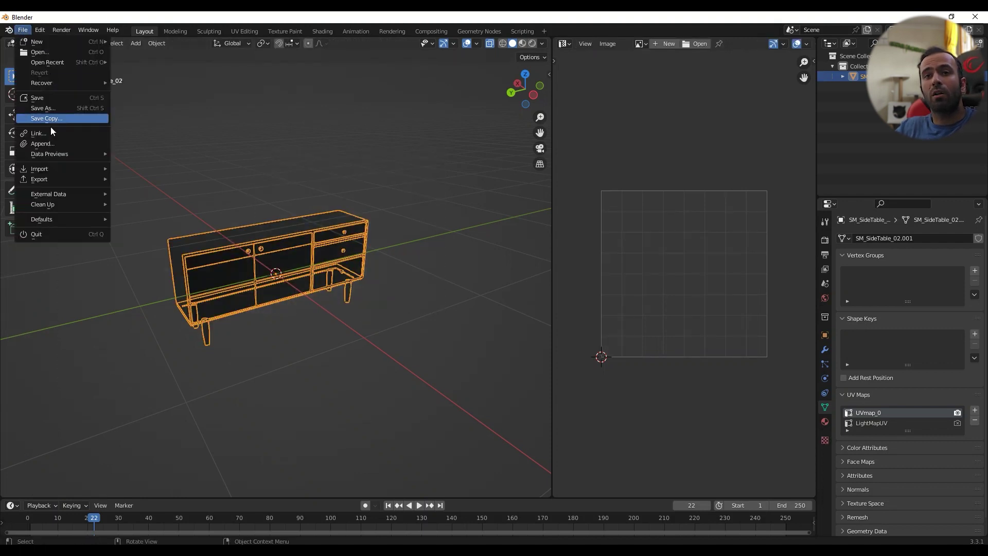
left_click(23, 30)
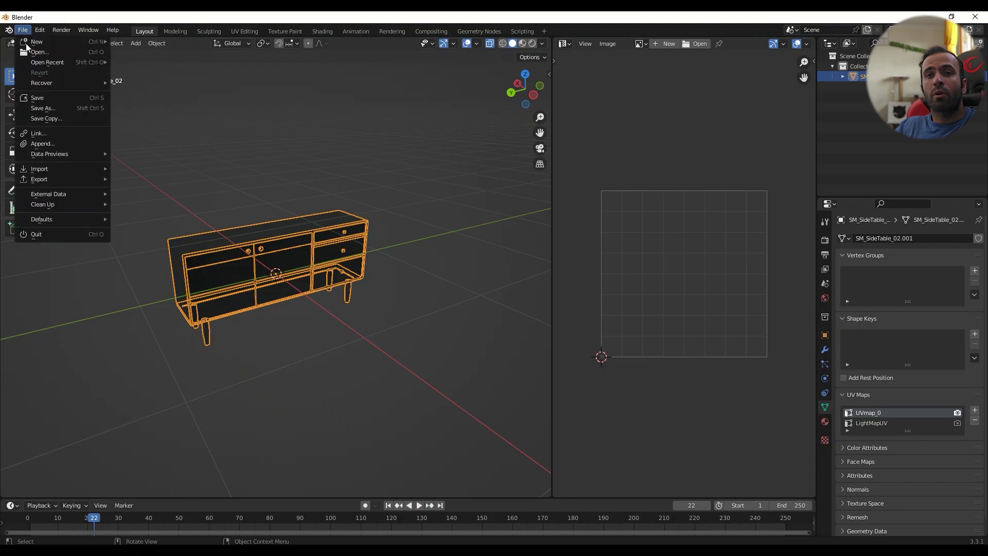
mouse_move(44, 178)
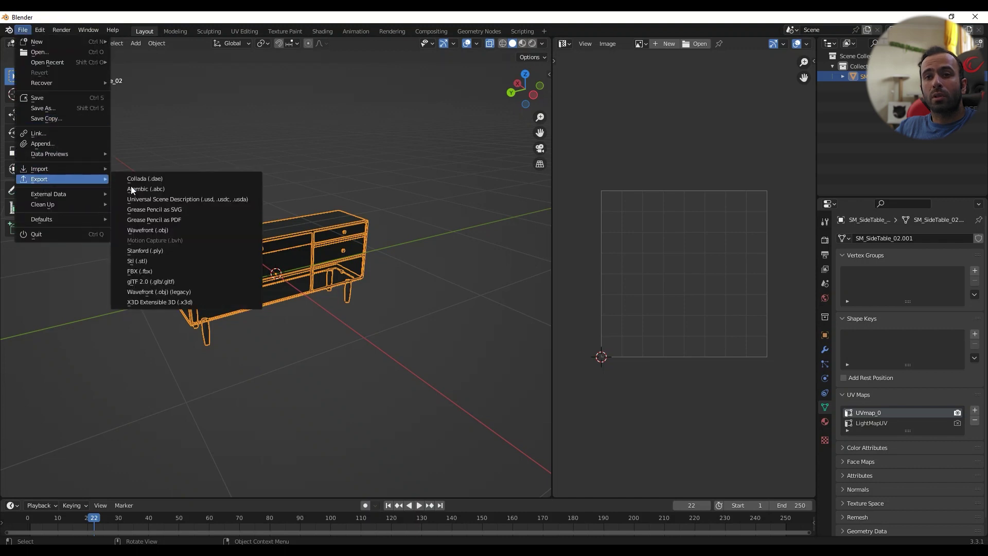
left_click(156, 271)
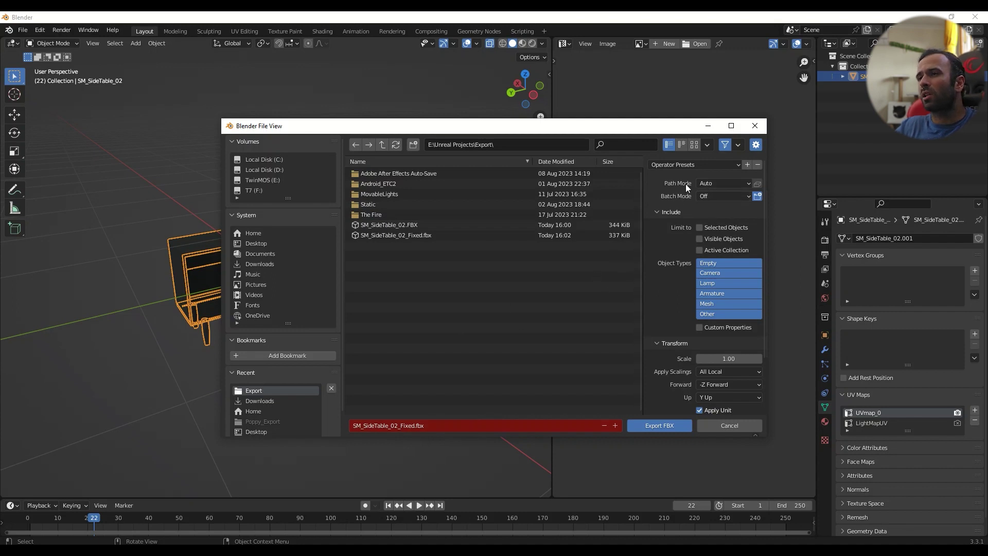
scroll(675, 329, "down", 3)
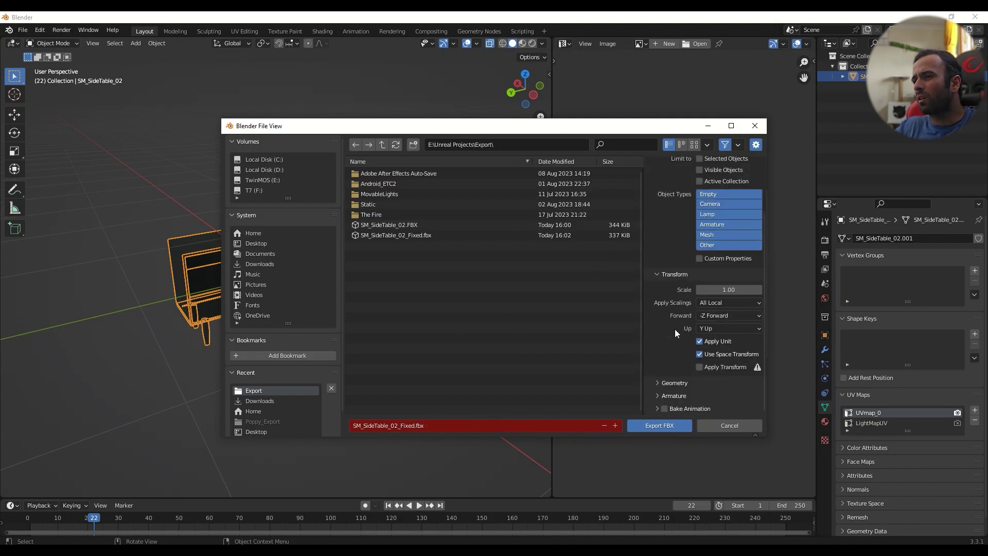
left_click(657, 395)
scroll(656, 393, "down", 2)
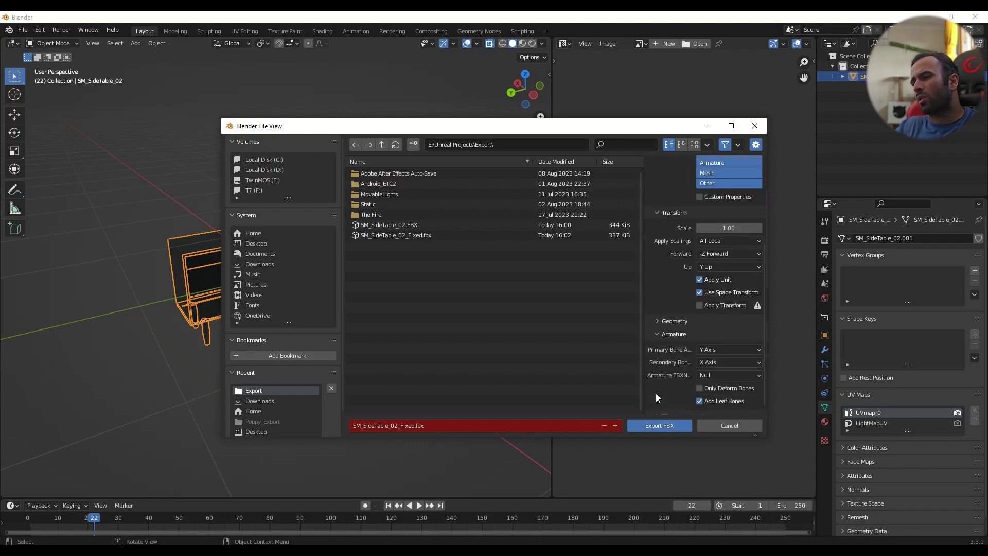
left_click(658, 332)
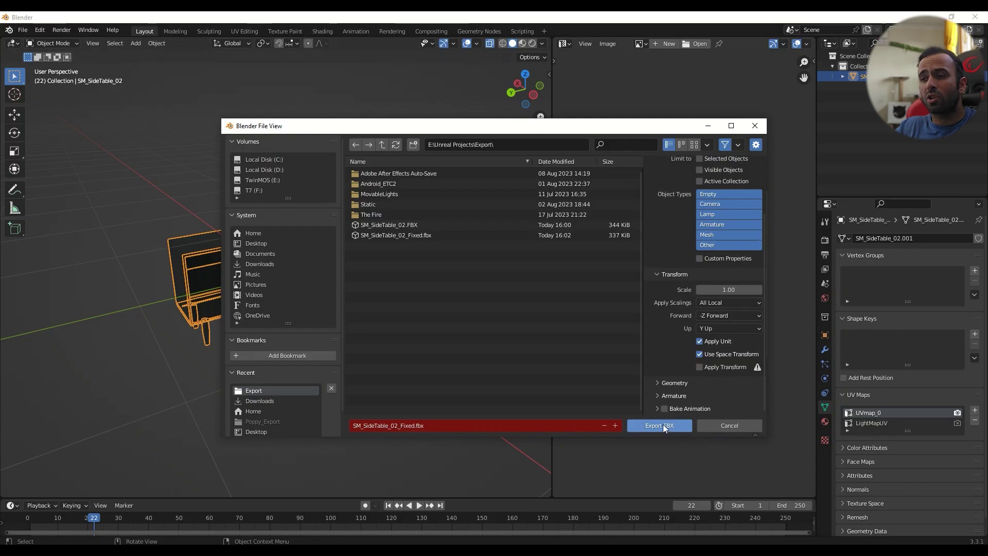
left_click(718, 428)
Step: Switch to Unreal Editor, browse the Export folder for SM_SideTable_02_Fixed in the Meshes import dialog, and cancel without importing
key("alt+Tab")
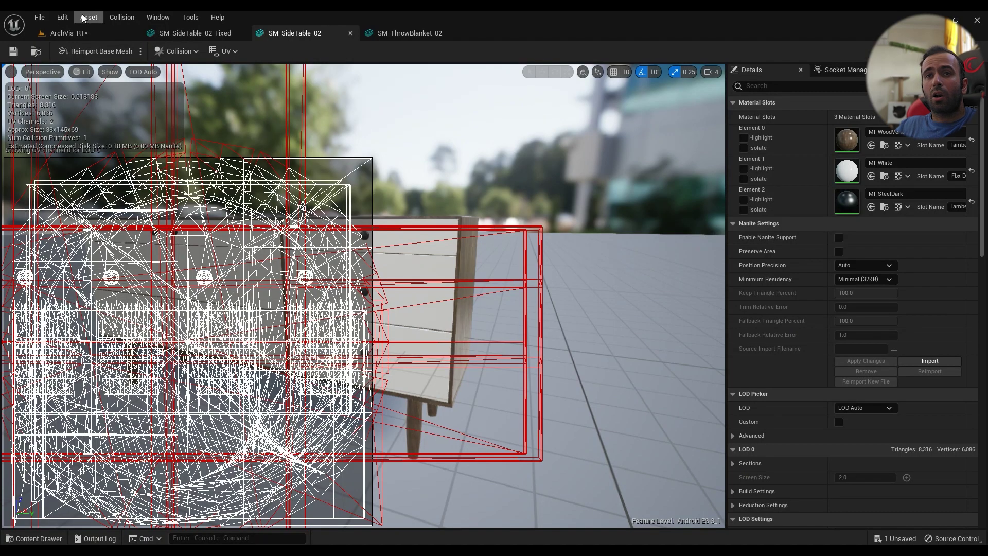
left_click(88, 33)
left_click(24, 539)
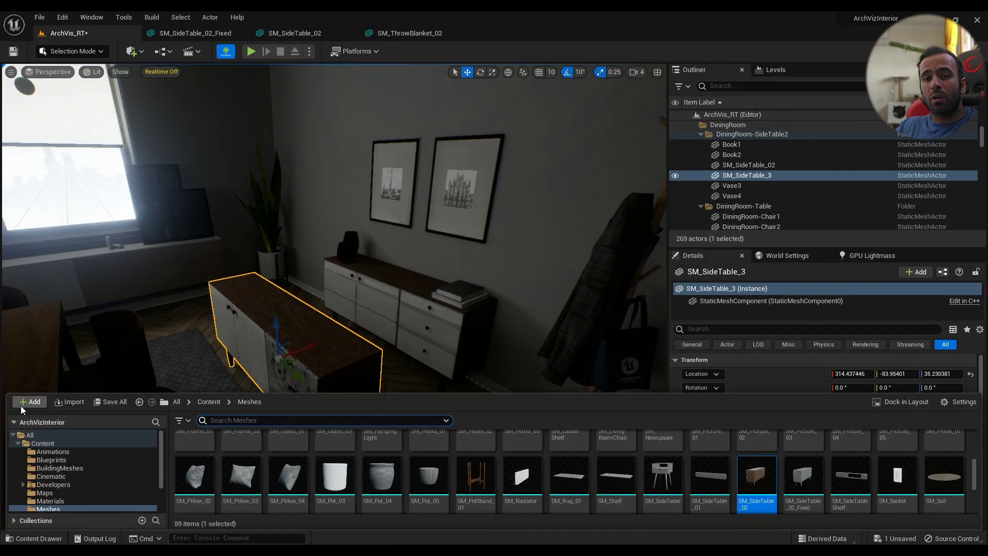
left_click(25, 404)
left_click(49, 37)
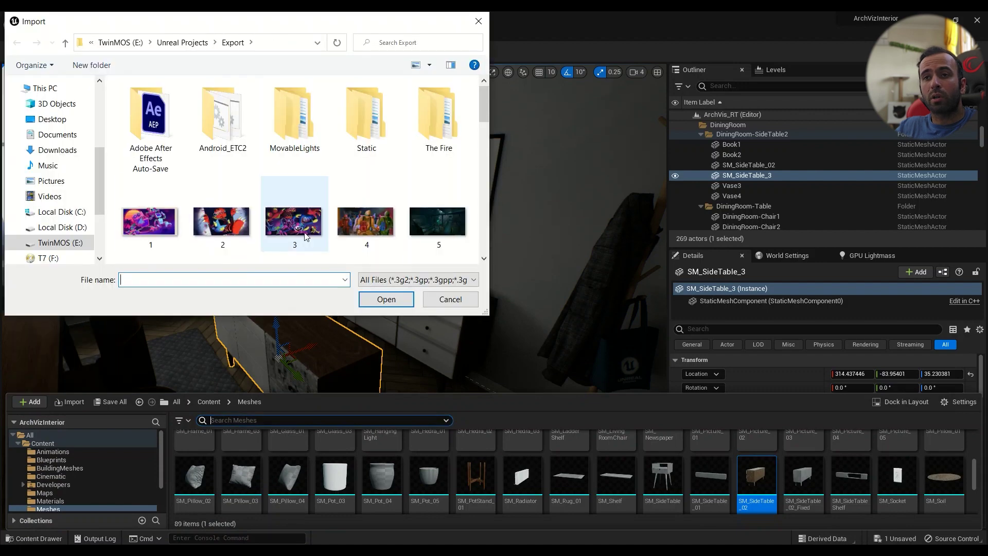
left_click_drag(489, 112, 485, 233)
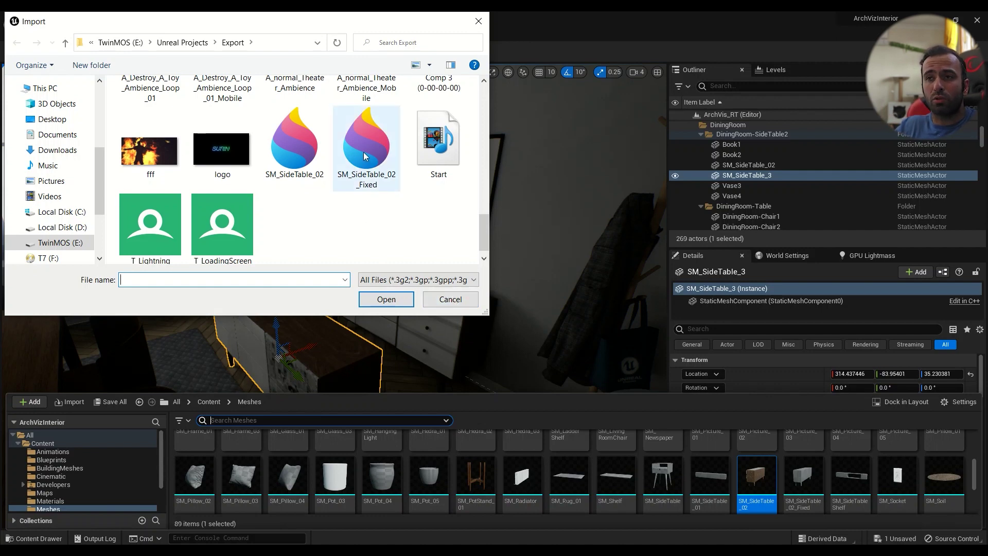
left_click_drag(486, 227, 487, 247)
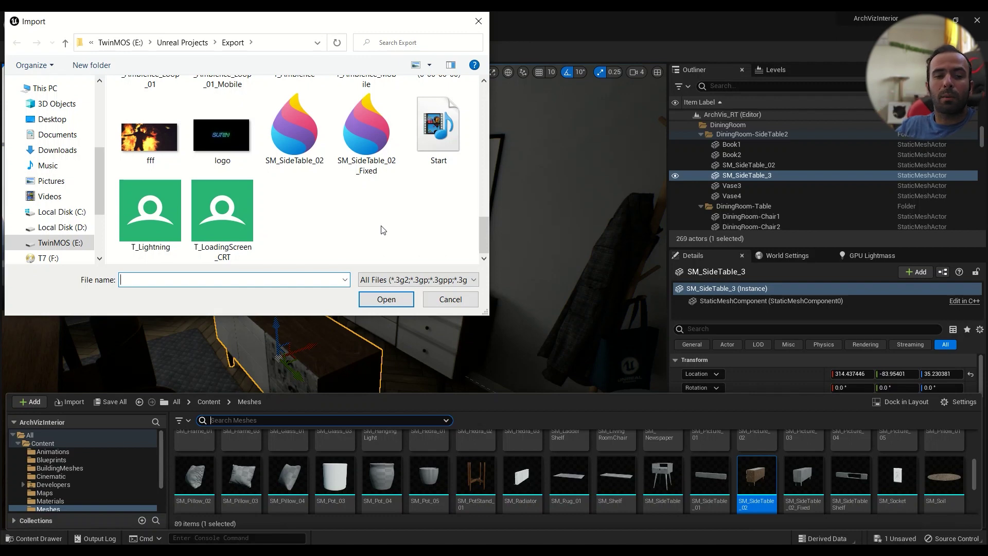
left_click(450, 300)
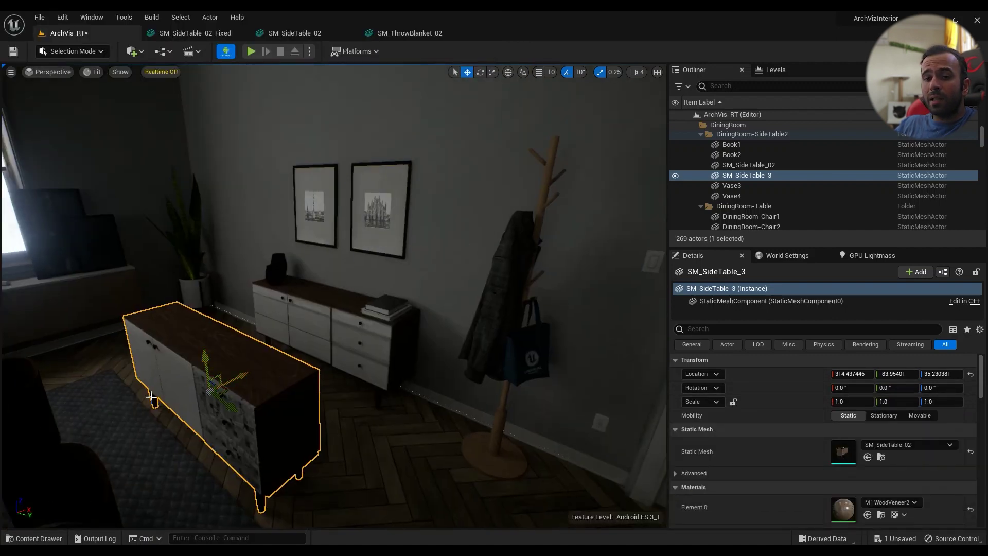
Step: Open the SM_SideTable_02_Fixed static mesh from the Meshes folder and overlay its UV Channel 0
left_click(33, 538)
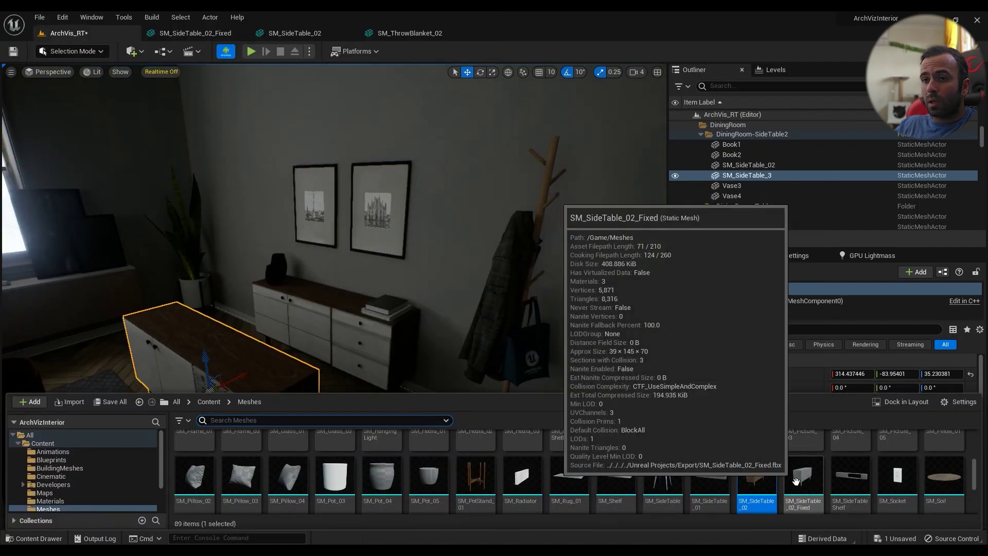
double_click(796, 481)
scroll(867, 219, "up", 3)
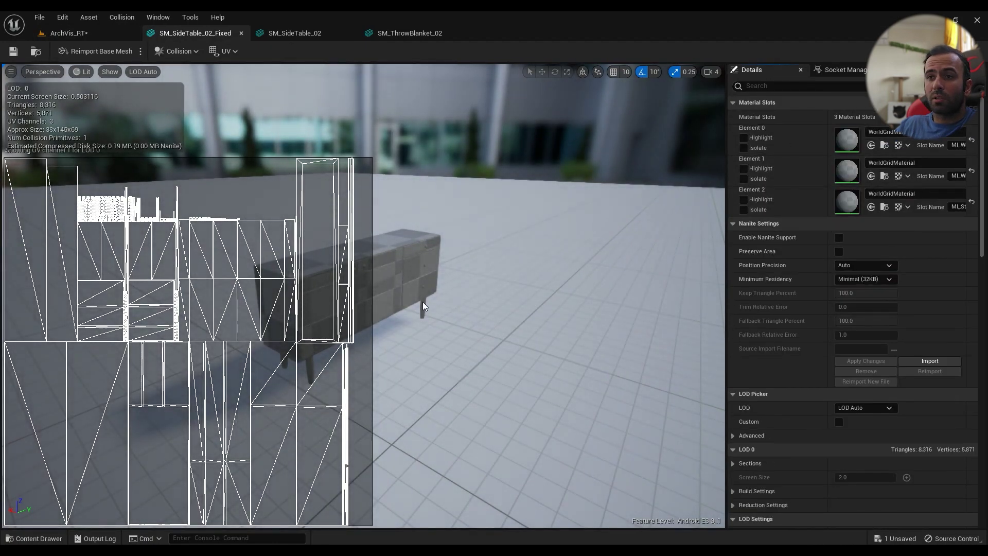
left_click(227, 51)
left_click(233, 85)
Step: Compare the fixed side table's UV Channels 0, 1 and 2, ending on the UV Channel 2 layout
left_click(237, 53)
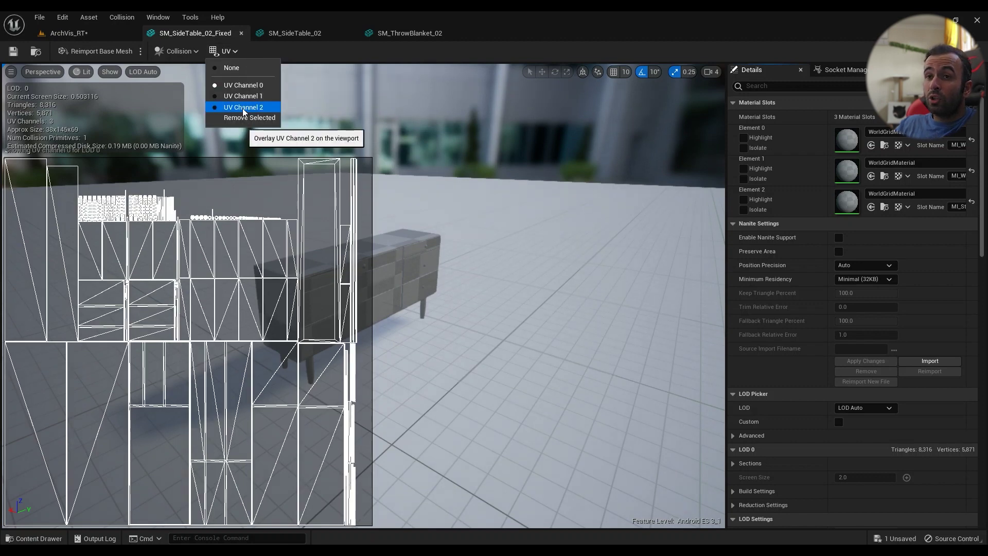
left_click(242, 107)
left_click(227, 51)
left_click(239, 85)
left_click(226, 51)
left_click(242, 96)
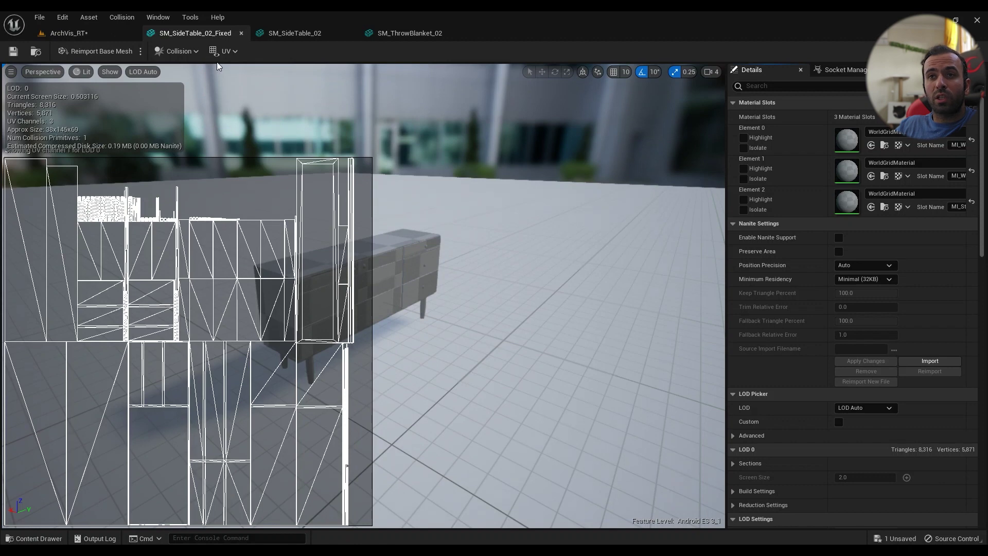
left_click(227, 51)
left_click(233, 107)
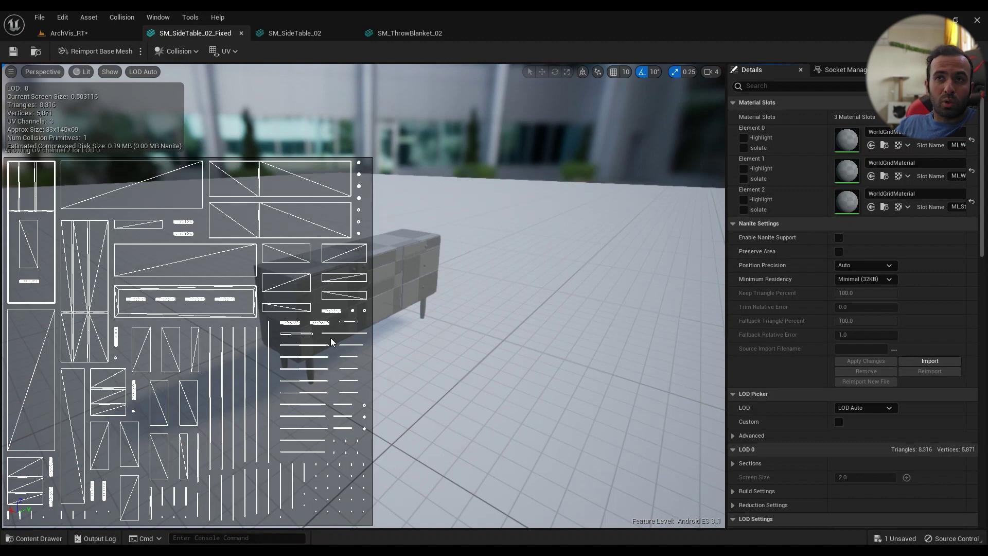
Step: Overlay UV Channel 1 again and check the mesh's Light Map Coordinate Index in the advanced General Settings
left_click(226, 51)
left_click(236, 96)
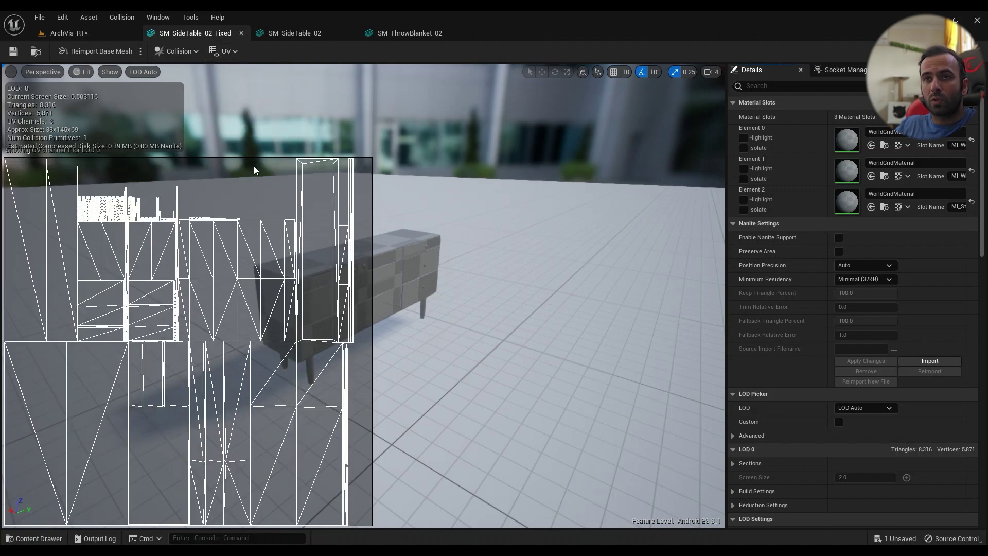
scroll(171, 311, "down", 5)
left_click_drag(982, 193, 979, 339)
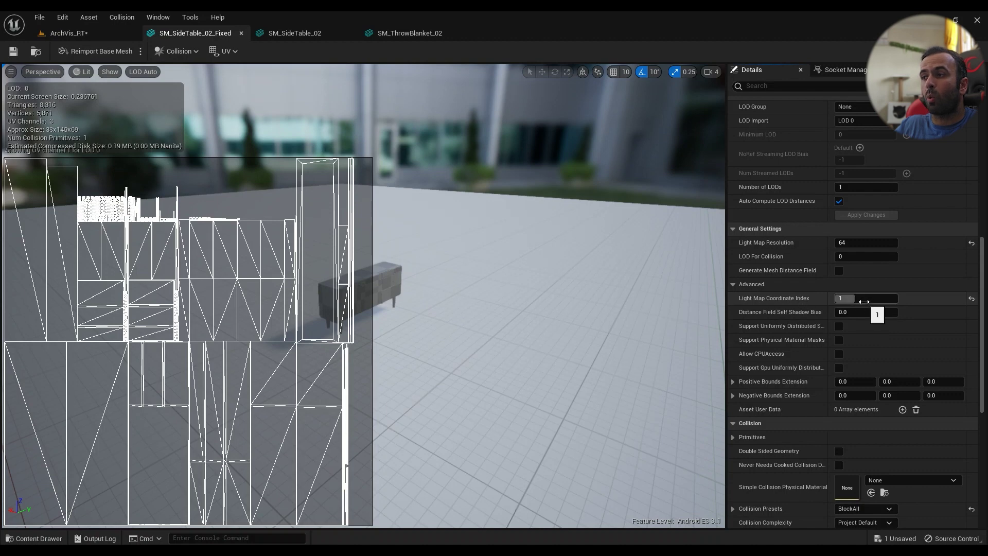
Step: Select SM_SideTable_02 against the wall in the ArchVis_RT level and check its Overridden Light Map Res
left_click(67, 33)
left_click(383, 335)
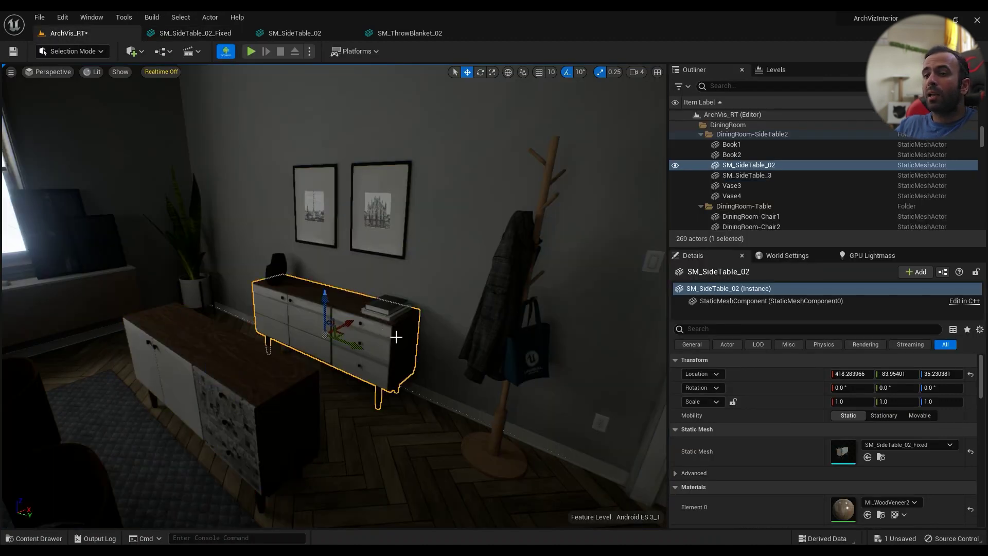
scroll(875, 438, "down", 5)
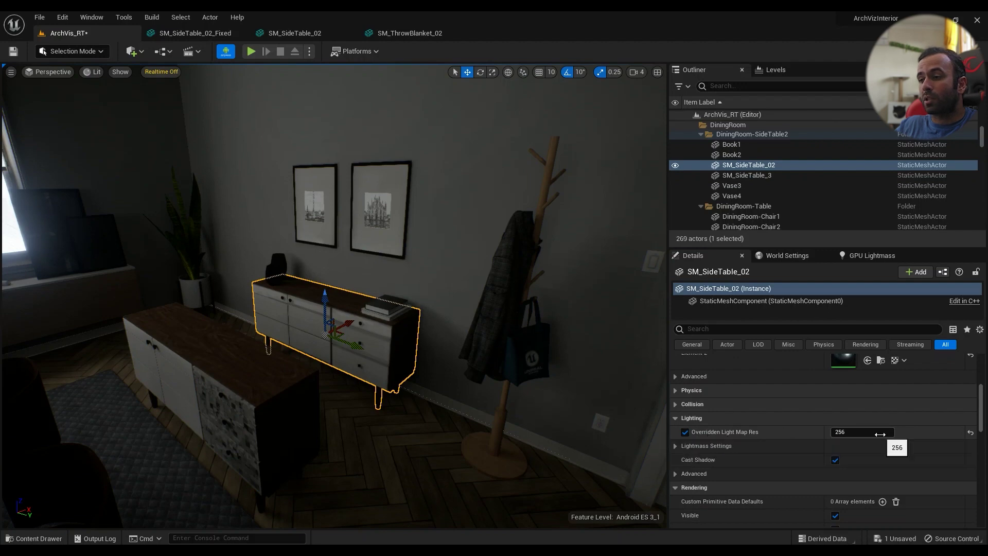
Step: Examine the baked lighting on SM_SideTable_02 up close, from the drawer fronts to the top and side panel
key("w")
right_click_drag(444, 252, 525, 249)
key("s")
key("w")
key("s")
key("w")
key("a")
key("d")
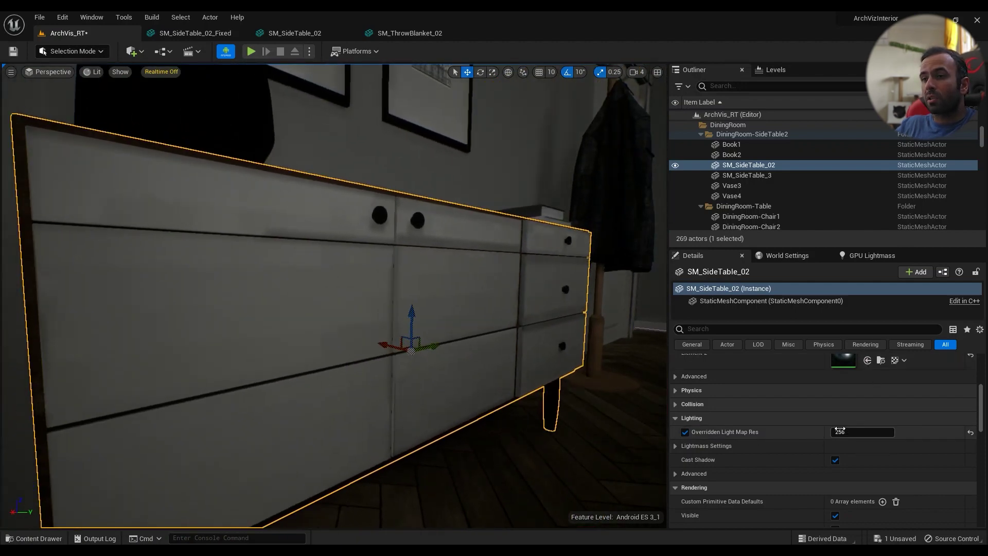
key("s")
key("d")
right_click_drag(482, 382, 329, 417)
left_click_drag(438, 355, 521, 367, "alt")
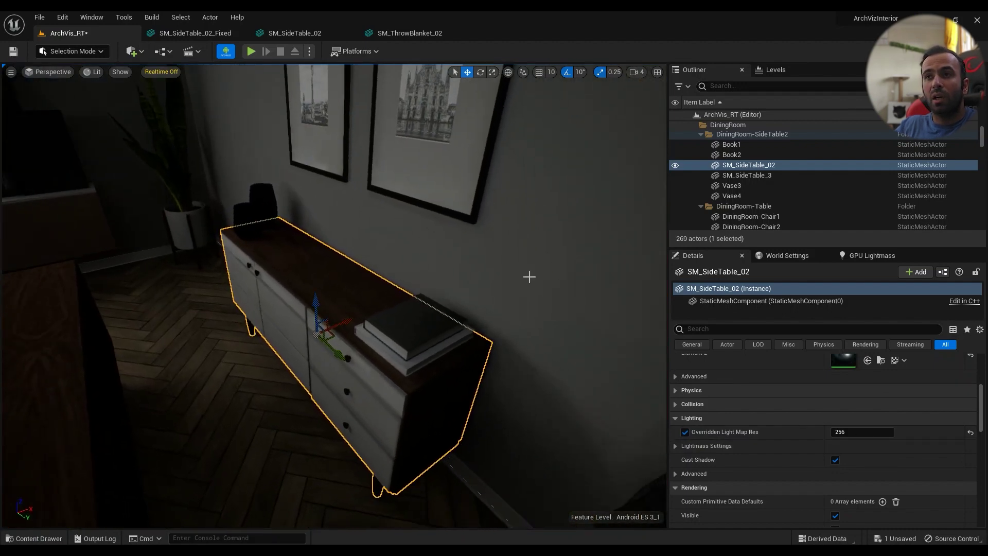
Step: View the SM_ThrowBlanket_02 mesh, glance at Blender, and return to the ArchVis_RT level
left_click(442, 33)
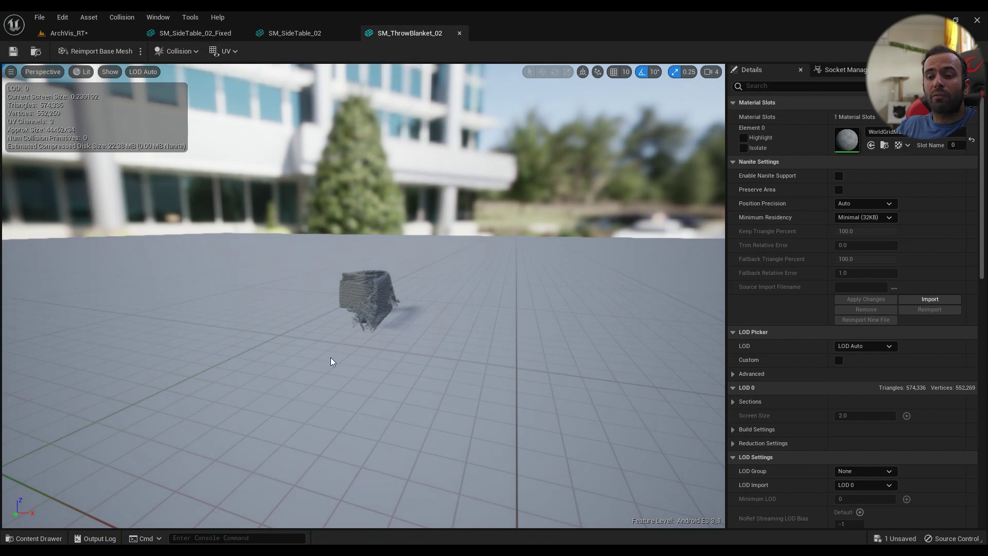
mouse_move(365, 551)
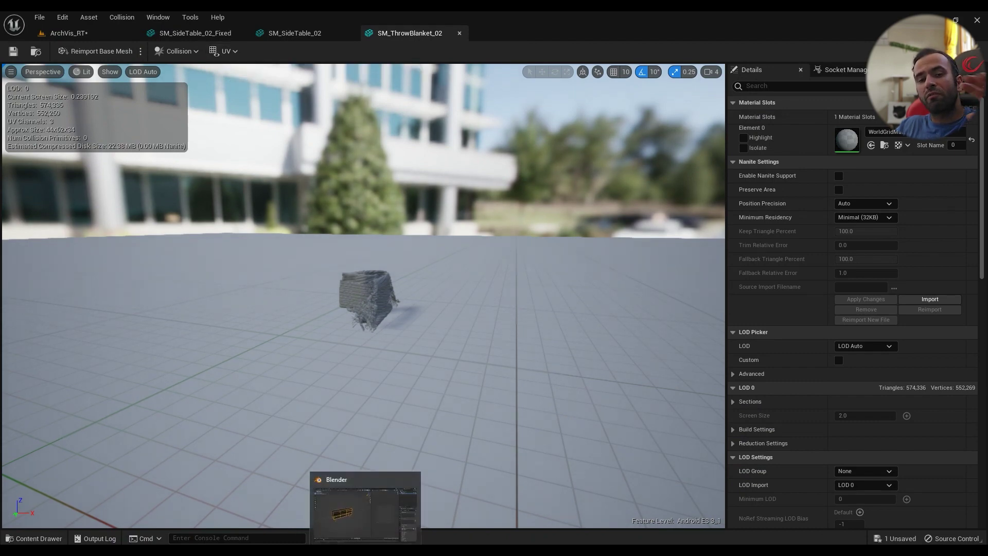
left_click(375, 535)
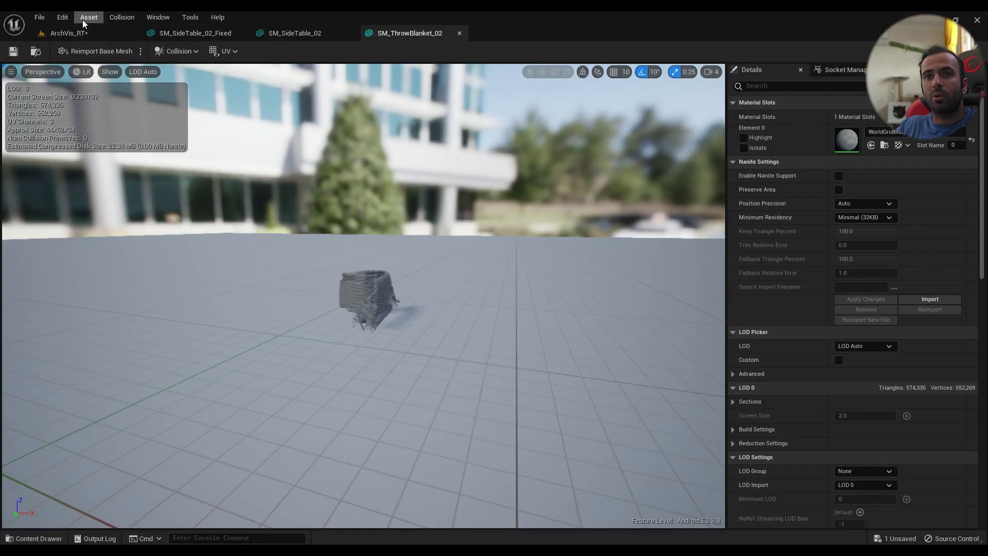
left_click(67, 33)
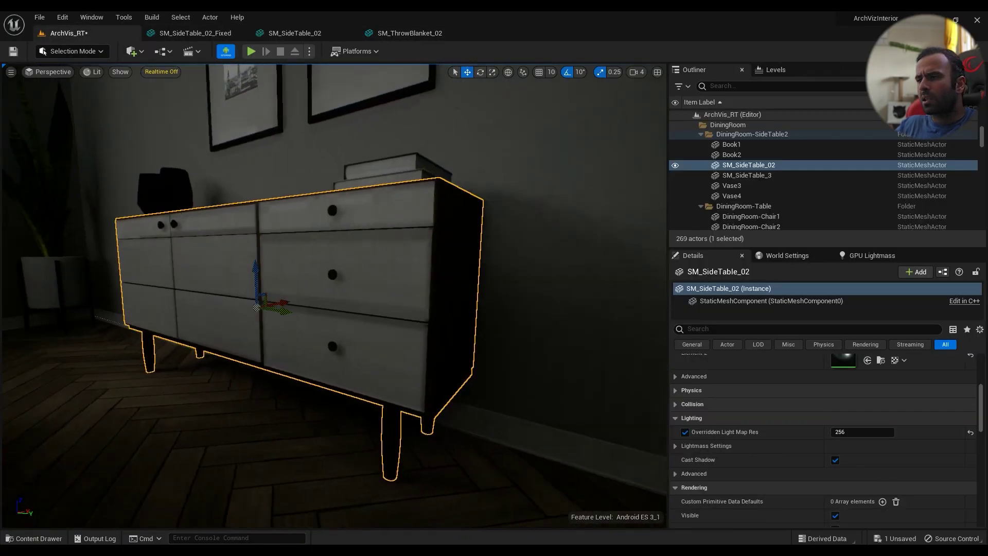
Step: Delete the duplicate side table SM_SideTable_3 from the dining room and turn off the Android ES 3.1 preview rendering
right_click_drag(335, 309, 304, 309)
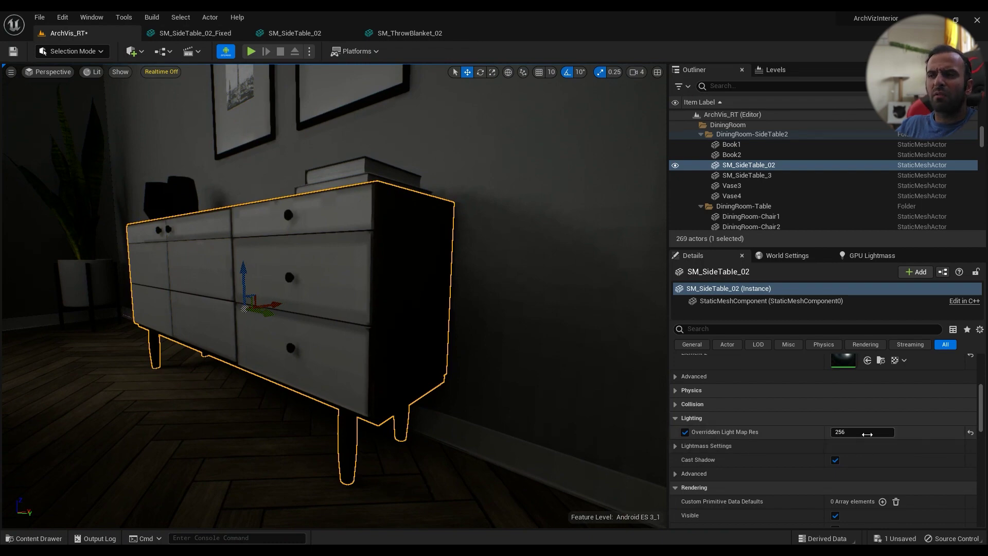
right_click_drag(355, 293, 255, 307)
right_click_drag(388, 274, 116, 268)
right_click_drag(270, 291, 322, 305)
left_click(336, 361)
key("Delete")
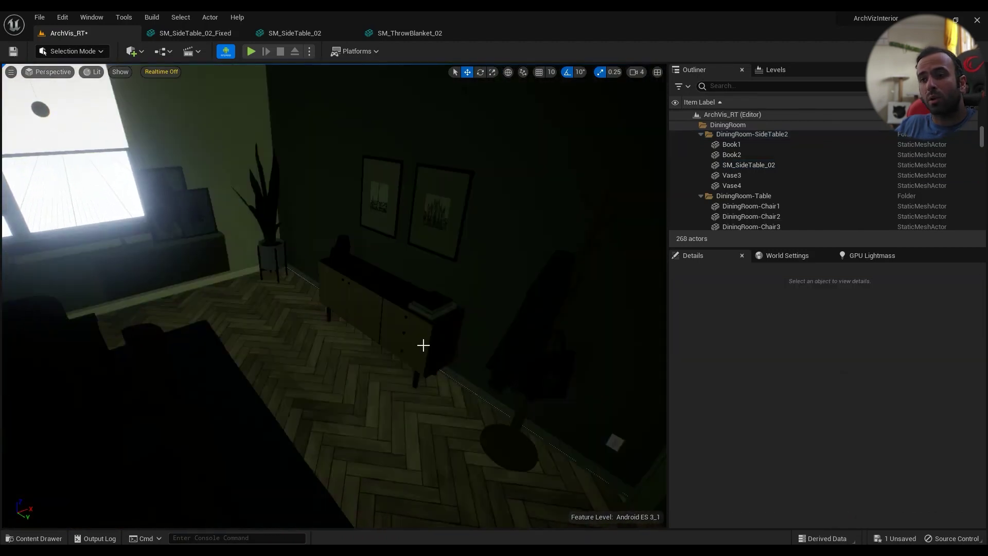
left_click(226, 51)
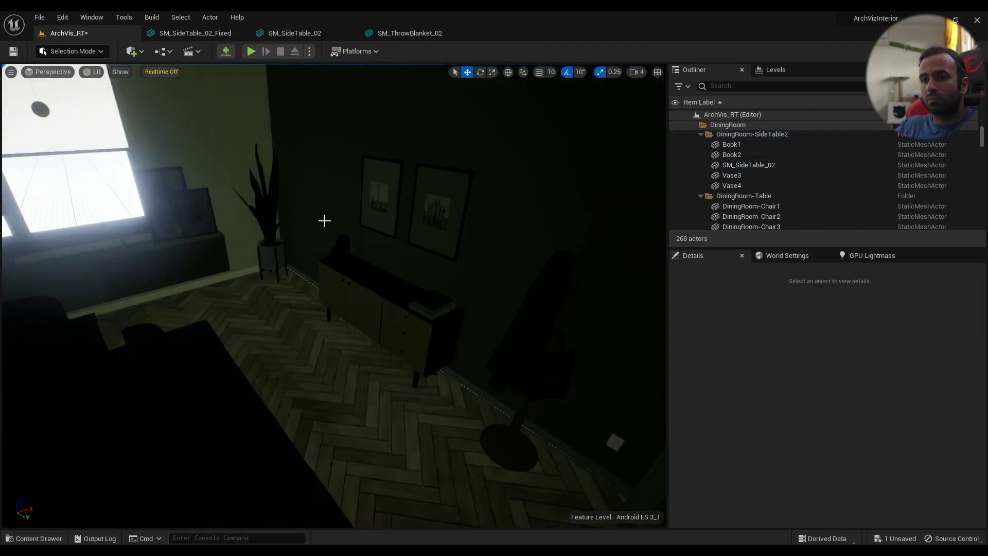
Step: Set the Overridden Light Map Res of SM_SideTable_02 to 512
left_click(391, 318)
mouse_move(390, 318)
right_mouse_down()
mouse_move(420, 325)
mouse_move(398, 312)
right_mouse_up()
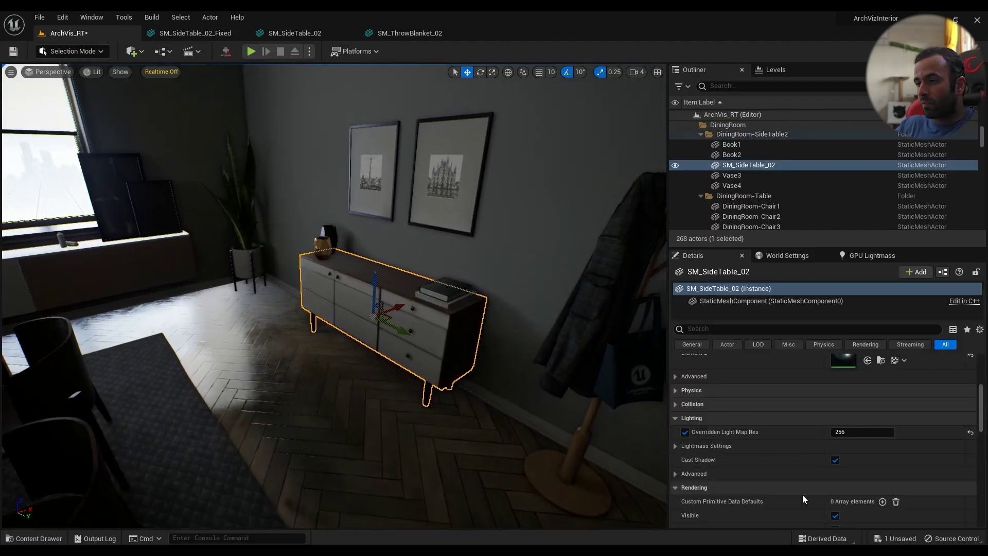
left_click(860, 431)
type("51")
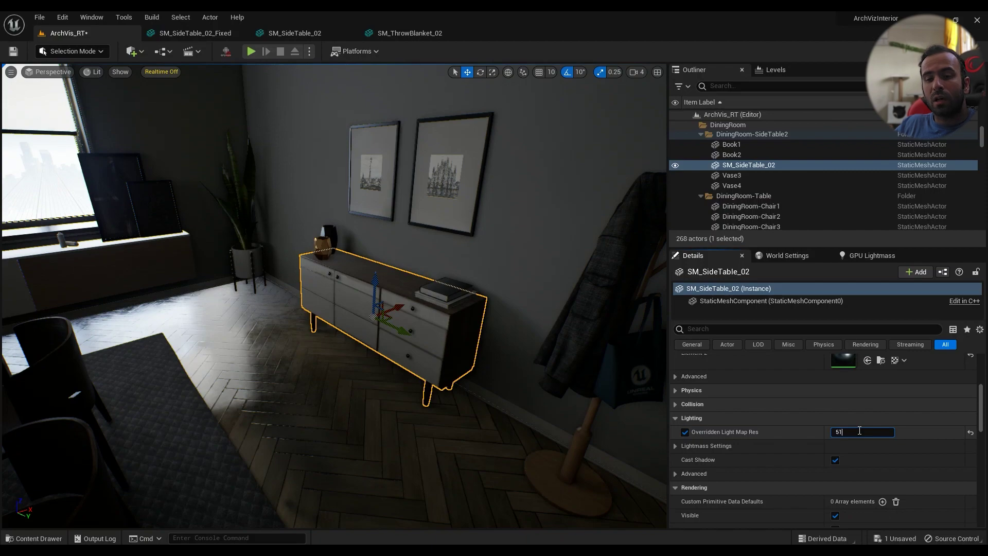
type("2")
key("Return")
Step: Search the Project Settings for "raytrac" to check the hardware ray tracing options
right_click_drag(594, 338, 472, 86)
key("w")
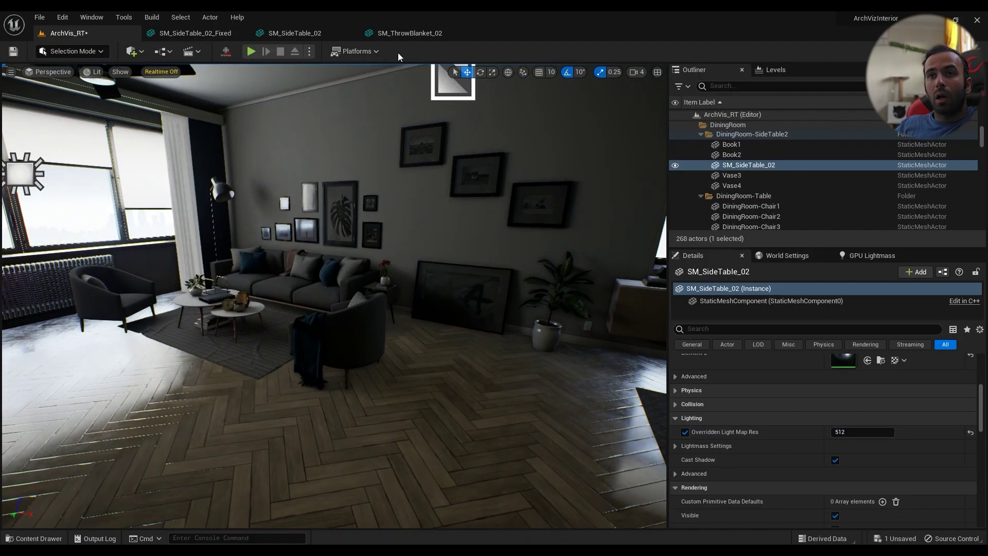
left_click(63, 17)
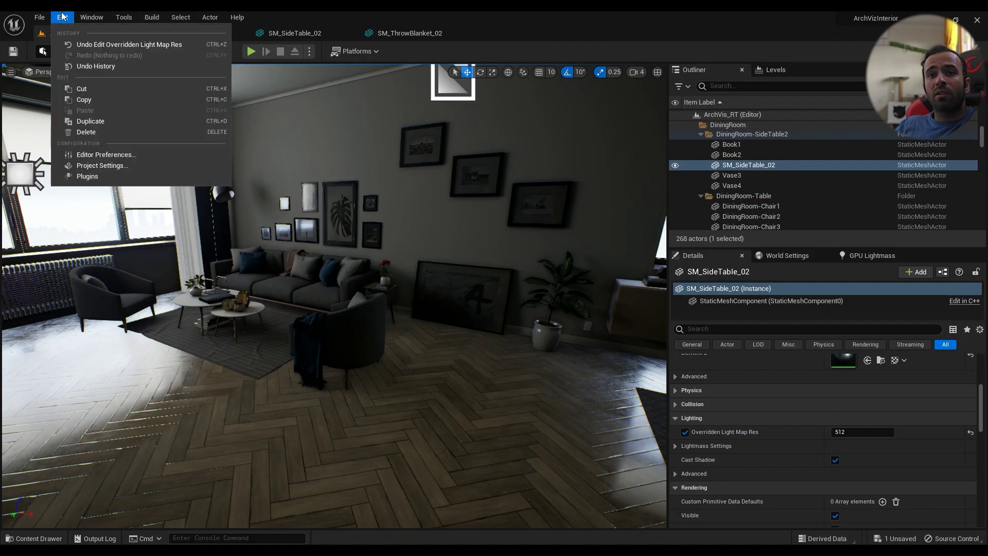
left_click(101, 165)
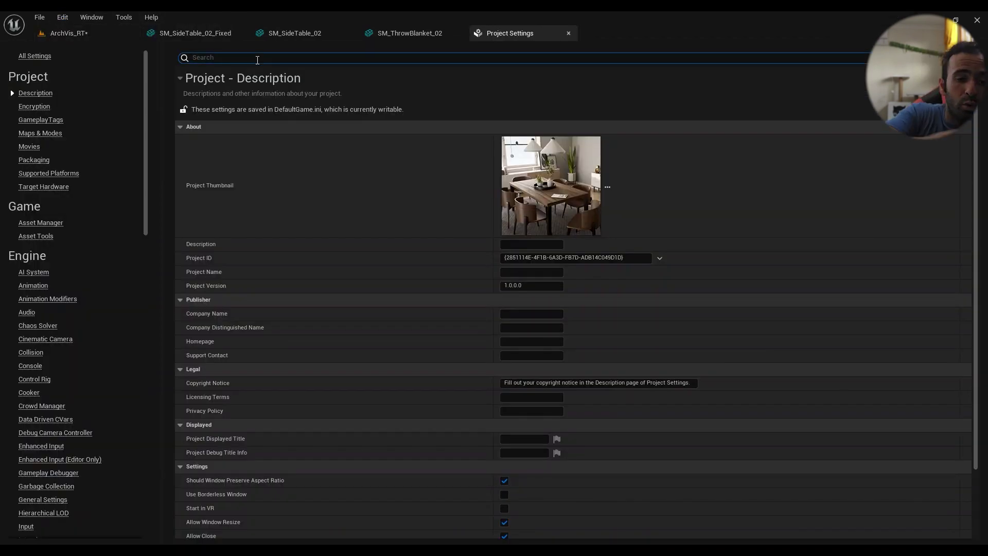
type("raytrac")
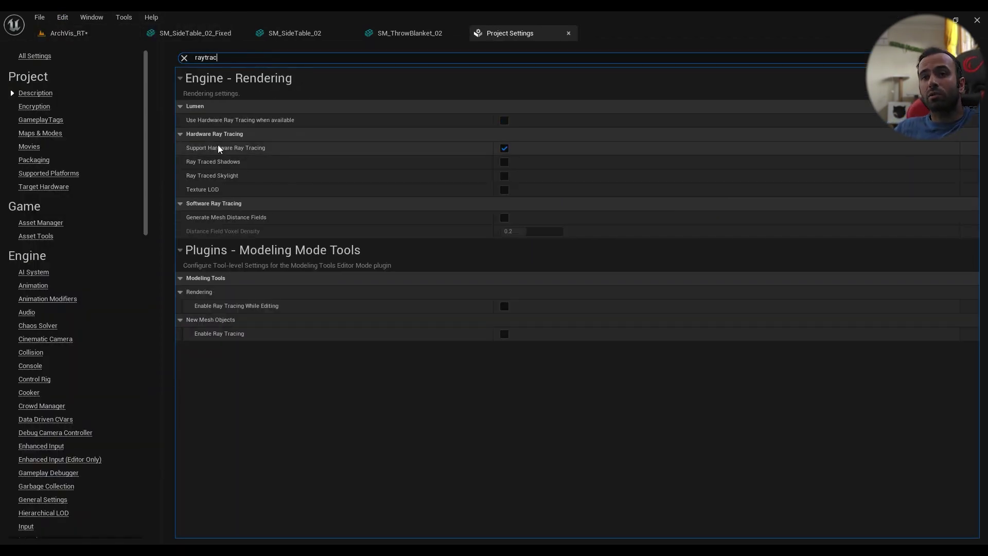
Step: Return to the ArchVis_RT level and run the console command r.RayTracing.ForceAllRayTracingEffects 0
left_click(69, 33)
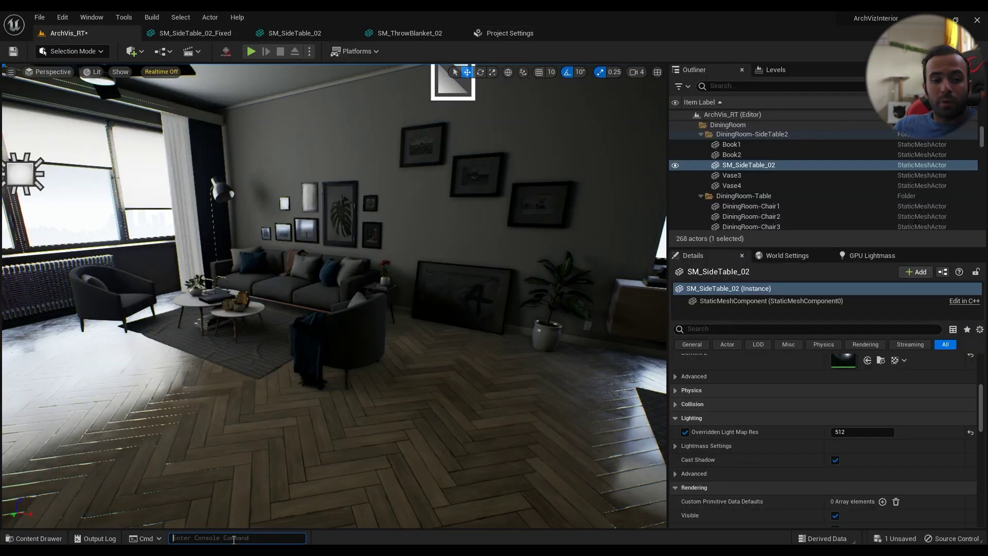
type("ray")
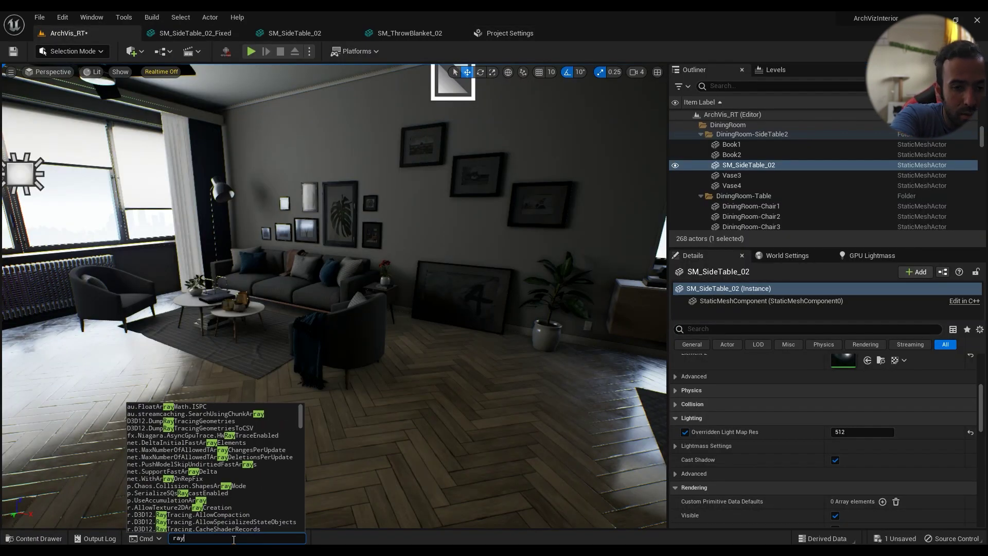
key("BackSpace")
key("BackSpace")
key("BackSpace")
type("r.raytracing.f")
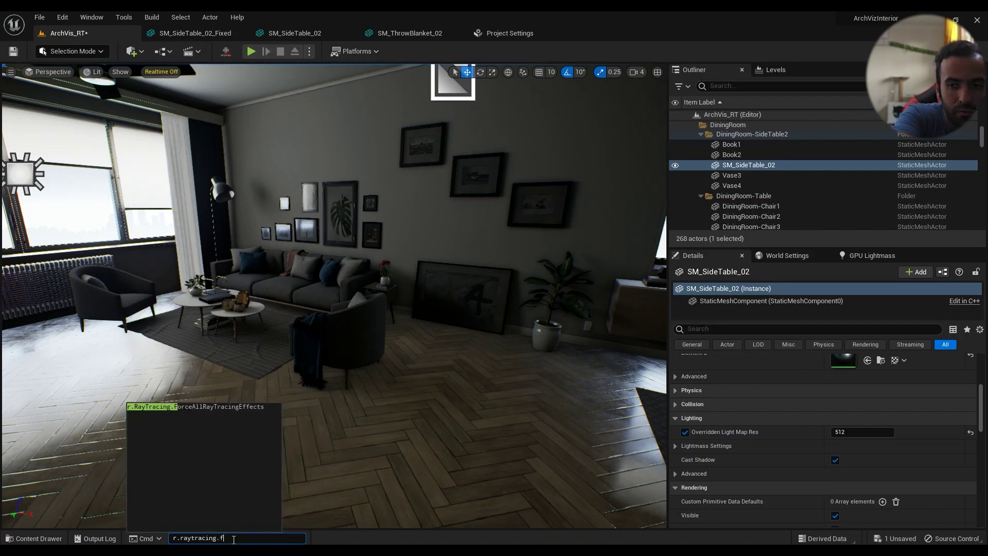
type("or")
key("Tab")
type("0")
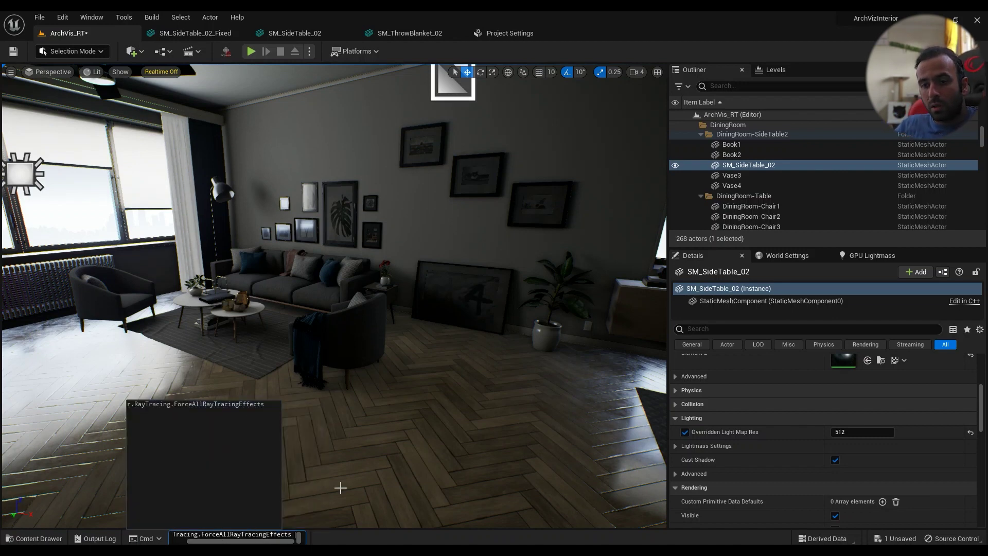
key("Return")
Step: Inspect the floor reflections, enter r.RayTracing.ForceAllRayTracingEffects 0 in the console again, copy the command text and run it
left_click(405, 396)
right_click_drag(405, 396, 438, 453)
right_click_drag(281, 451, 278, 448)
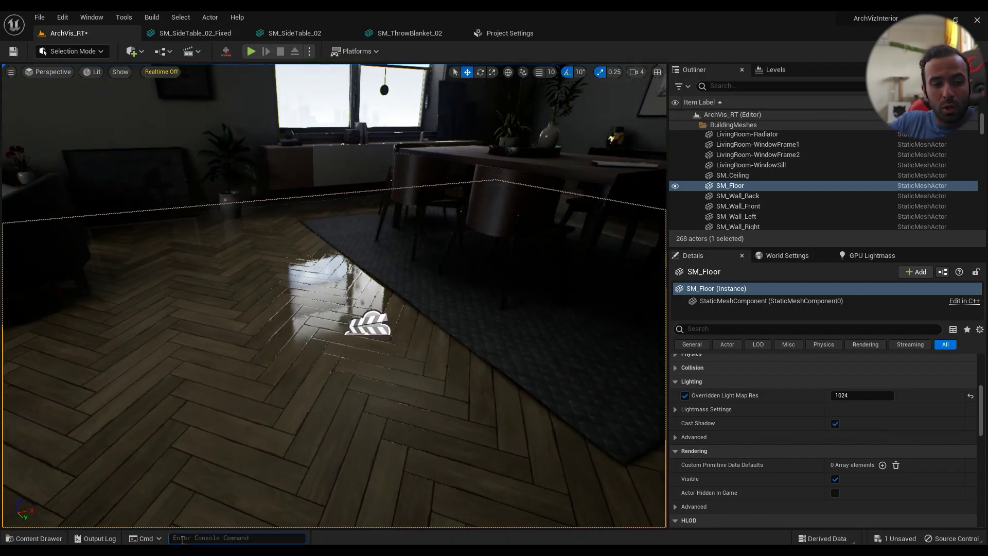
type("r.ray")
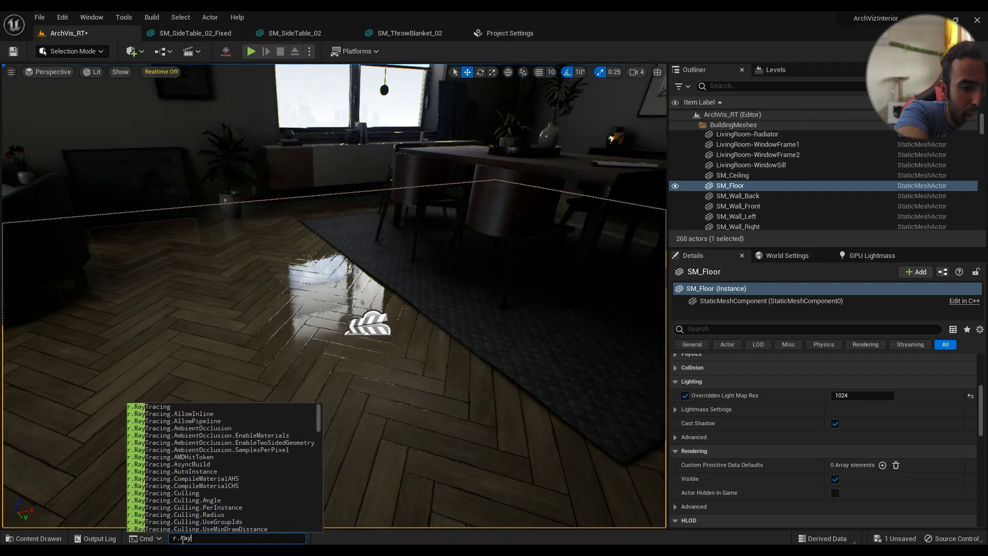
type("tracing.")
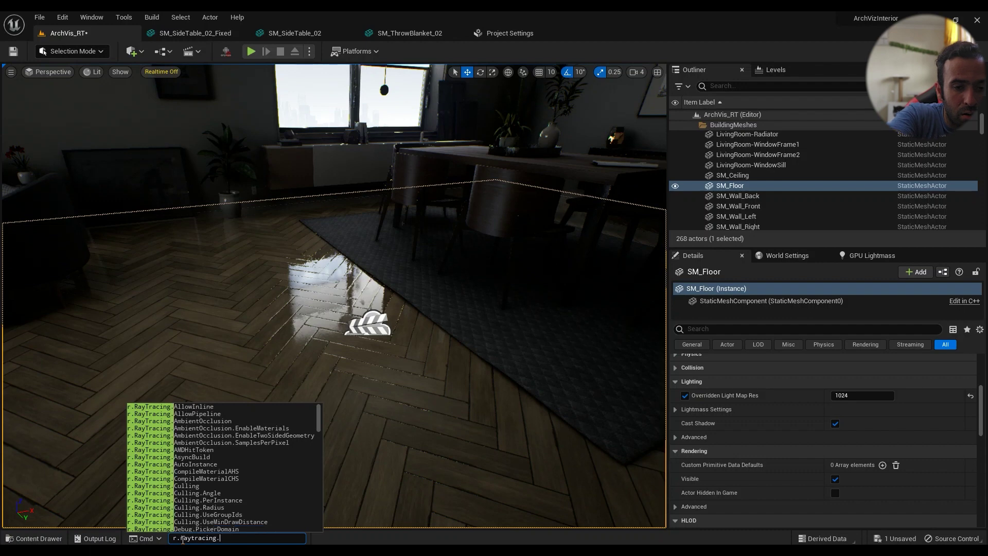
type("fo")
key("Tab")
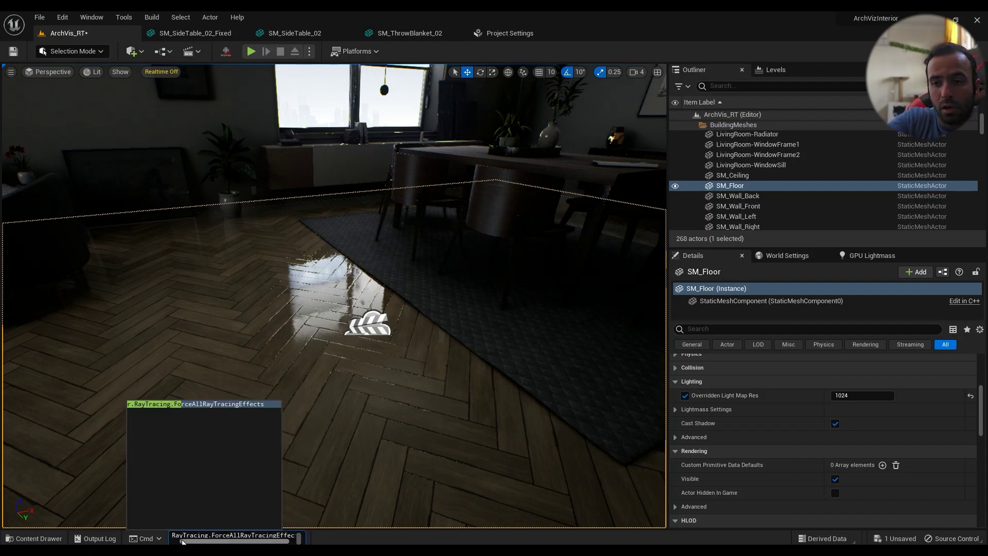
type("0")
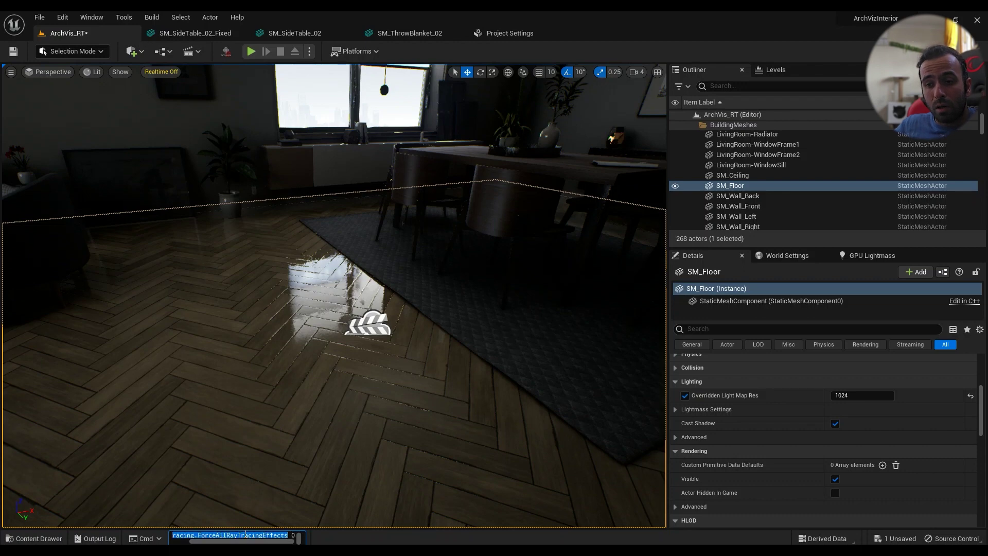
left_click_drag(296, 536, 156, 541)
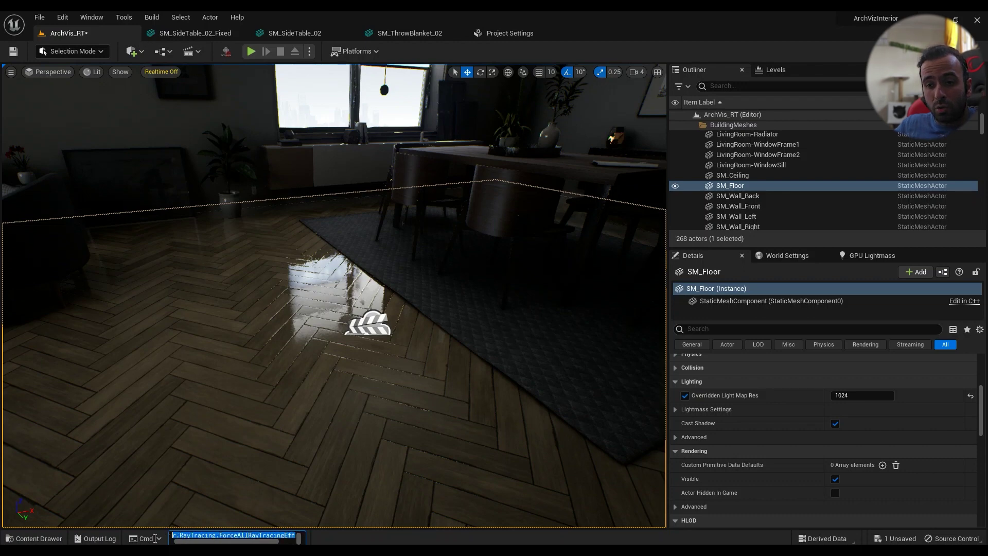
right_click_drag(353, 430, 341, 416)
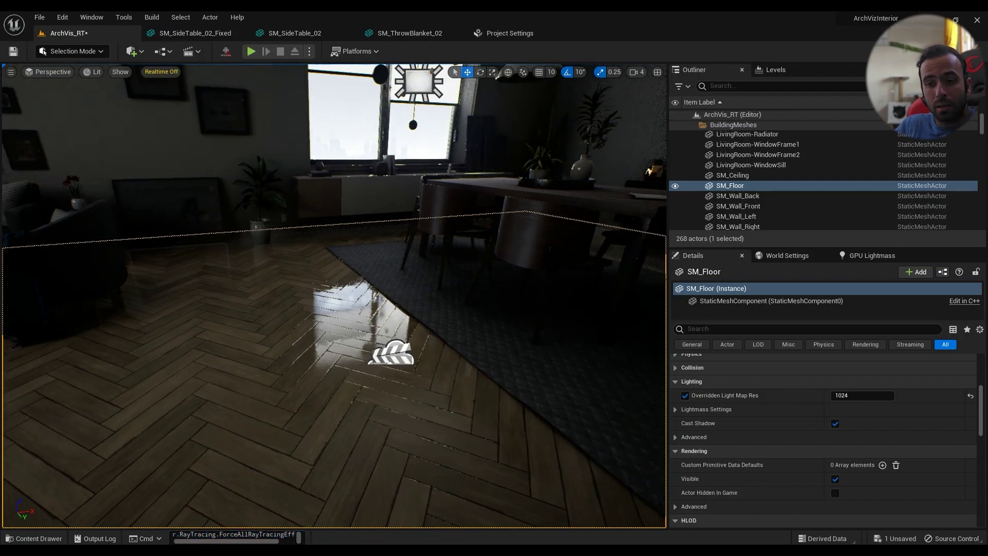
left_click(270, 536)
key("Return")
Step: Switch to File Explorer, open DefaultEngine from the ArchVizInterior project's Config folder in Notepad and review its settings
right_click_drag(397, 388, 213, 512)
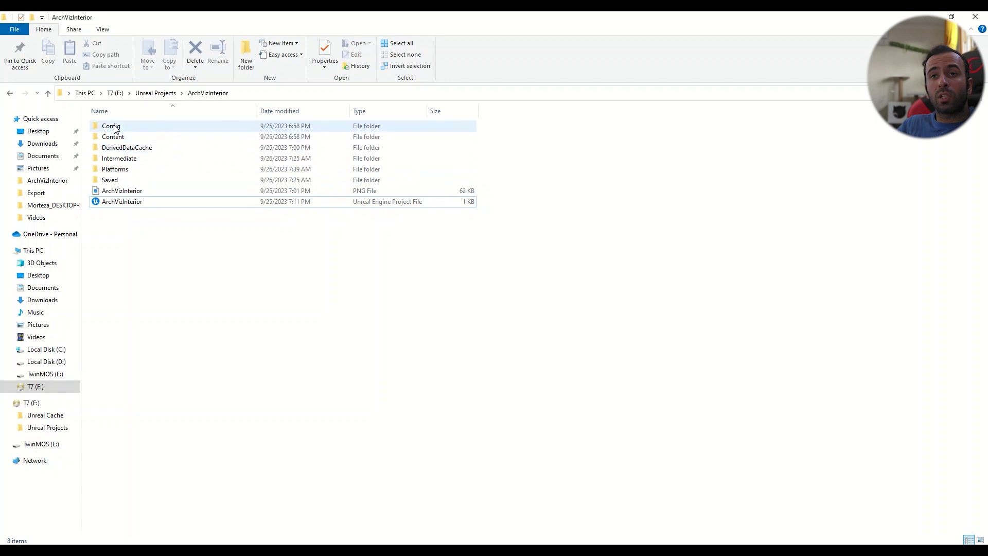
double_click(111, 125)
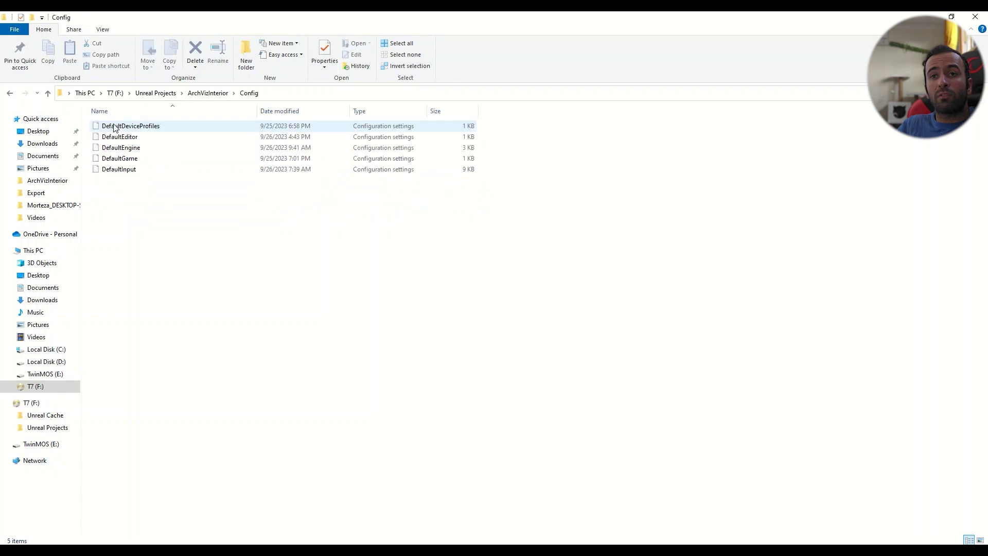
left_click(125, 149)
double_click(125, 148)
left_click(634, 164)
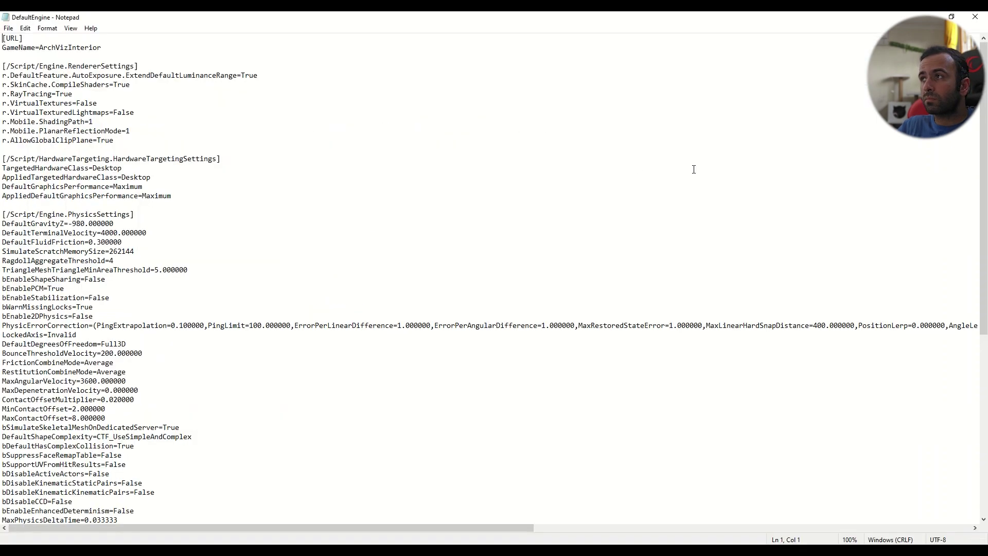
scroll(499, 313, "down", 12)
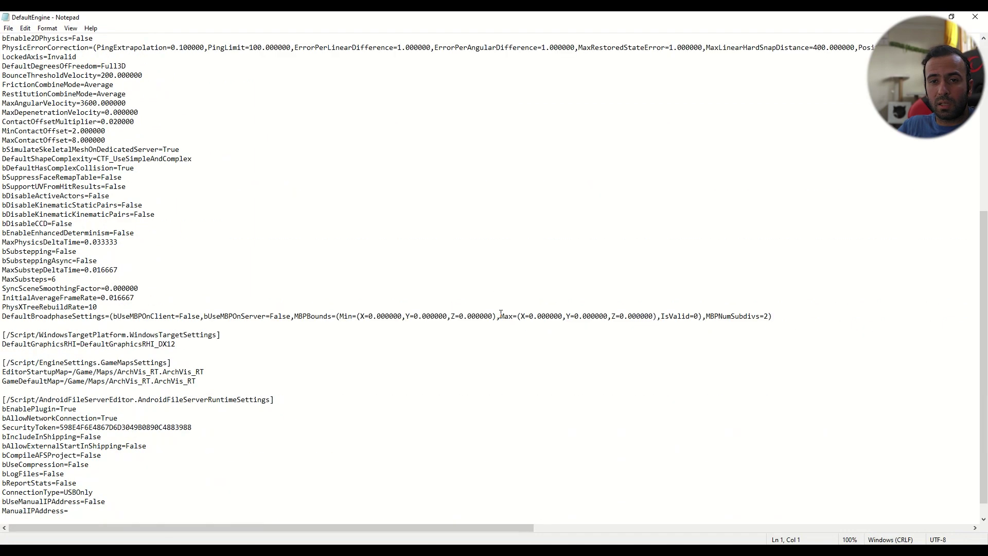
scroll(499, 313, "up", 12)
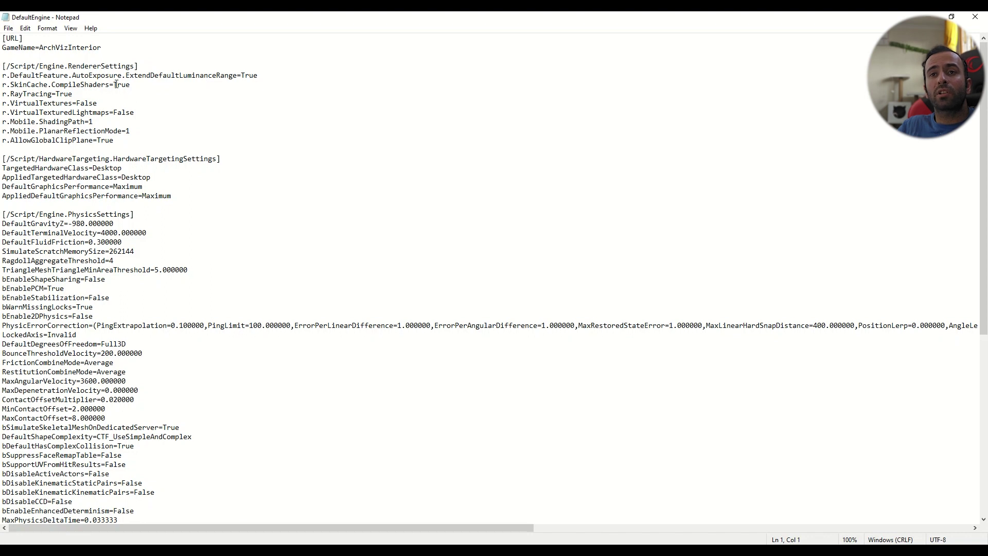
Step: Add the line r.RayTracing.ForceAllRayTracingEffects 0 at the end of the Engine.RendererSettings section and close the file
key("Return")
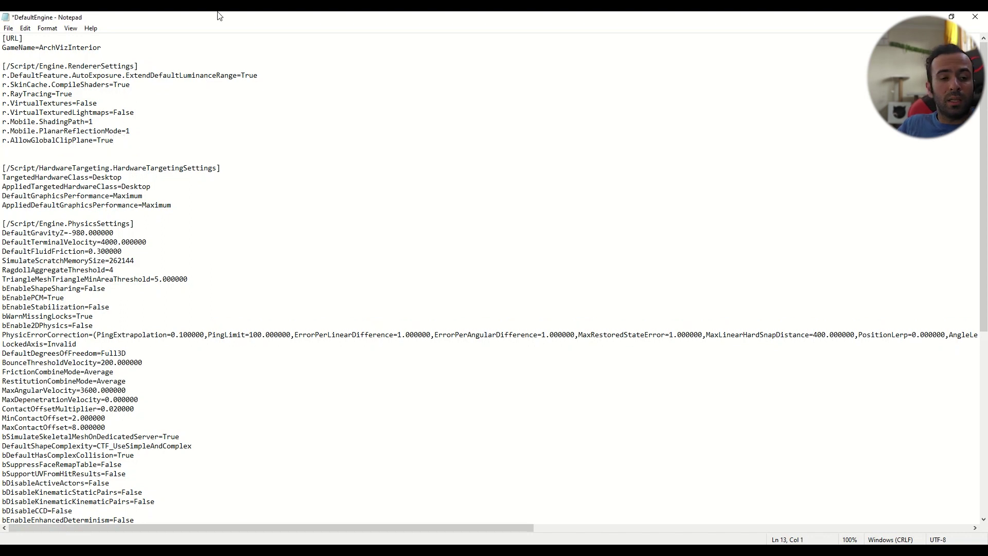
type("r.RayTracing.ForceAllRayTracingEffects 0")
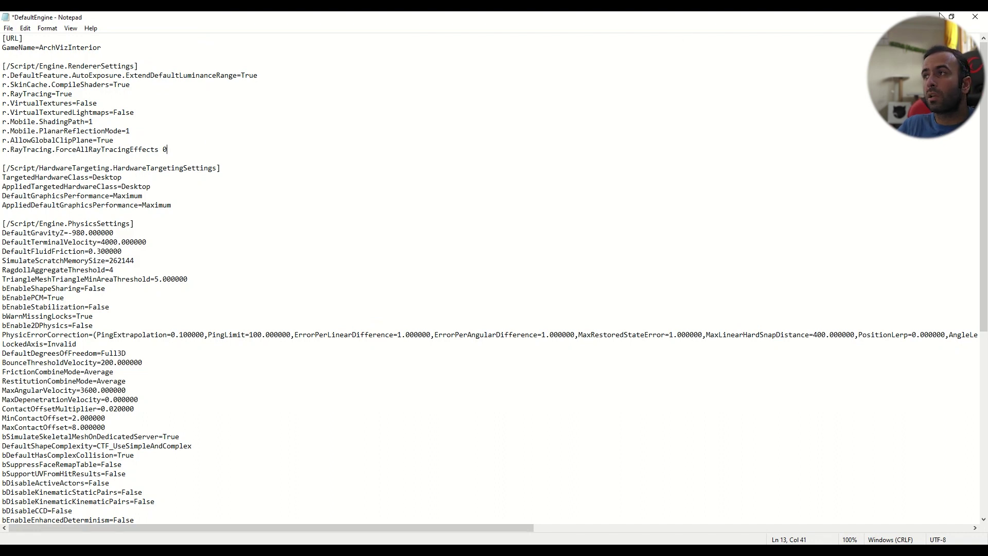
left_click(975, 16)
left_click(466, 290)
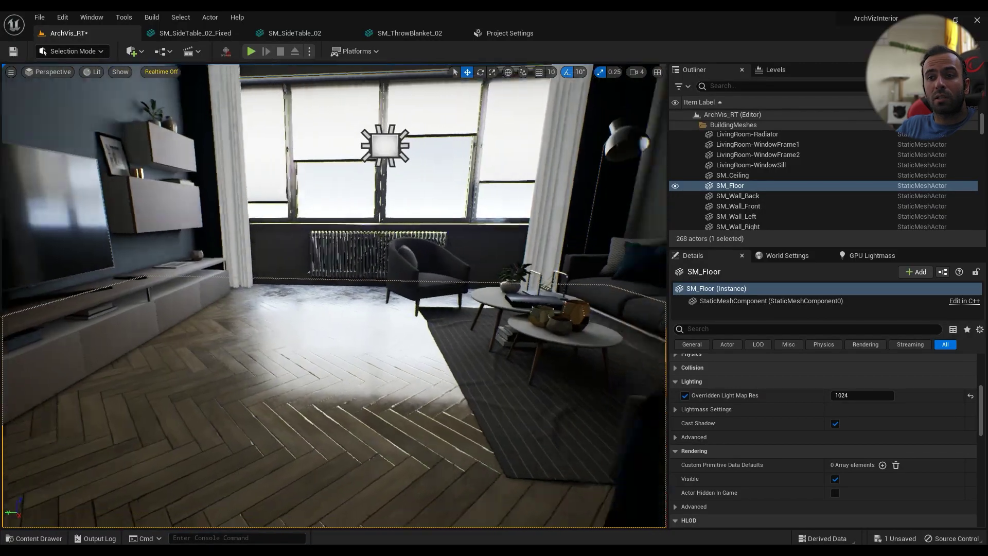
Step: Switch back to Unreal Editor and examine the lighting and floor reflections across the living room and dining area
right_click_drag(334, 296, 520, 296)
right_click_drag(403, 296, 443, 329)
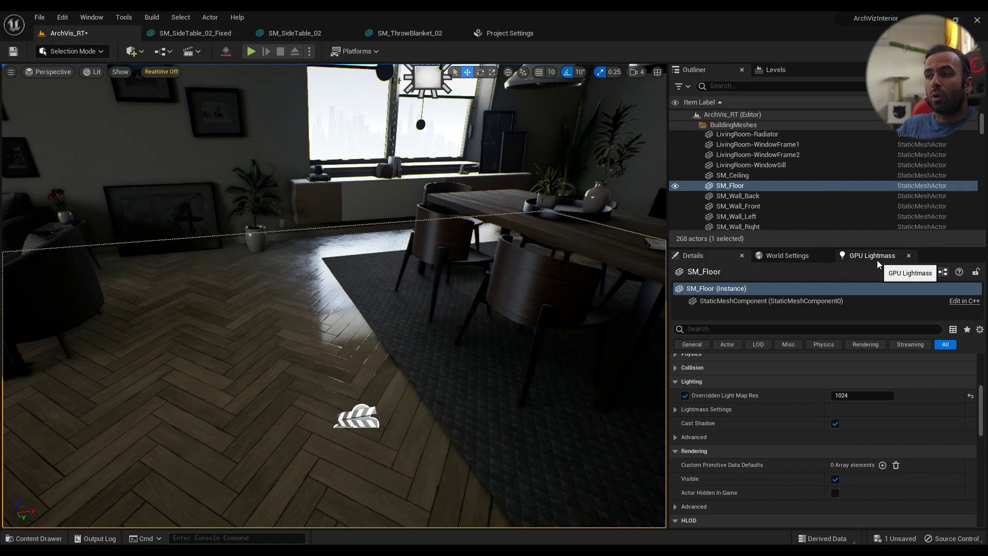
mouse_move(509, 292)
right_mouse_down()
mouse_move(257, 276)
mouse_move(453, 275)
mouse_move(510, 292)
right_mouse_up()
right_click_drag(295, 254, 275, 274)
right_click_drag(268, 354, 268, 355)
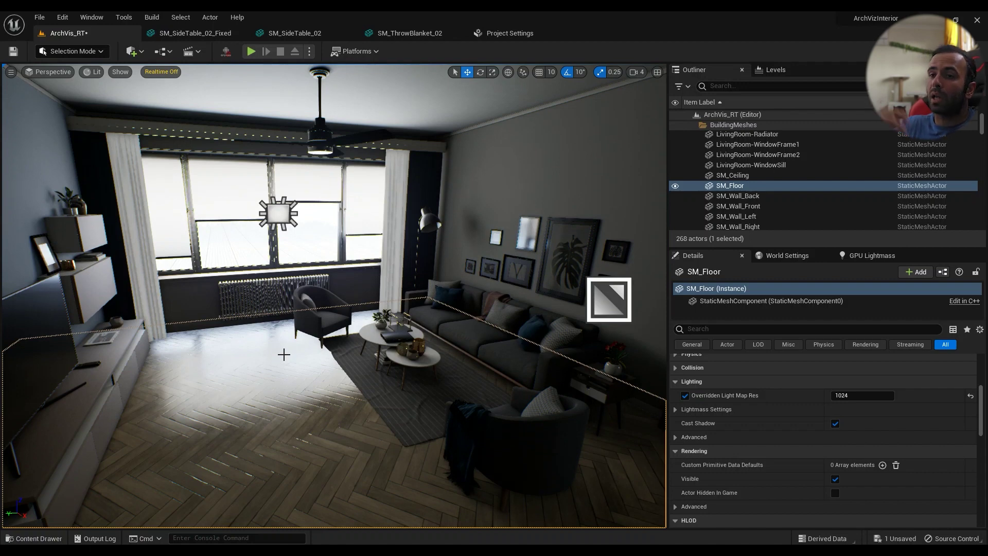
right_click_drag(293, 324, 407, 322)
right_click_drag(334, 296, 409, 334)
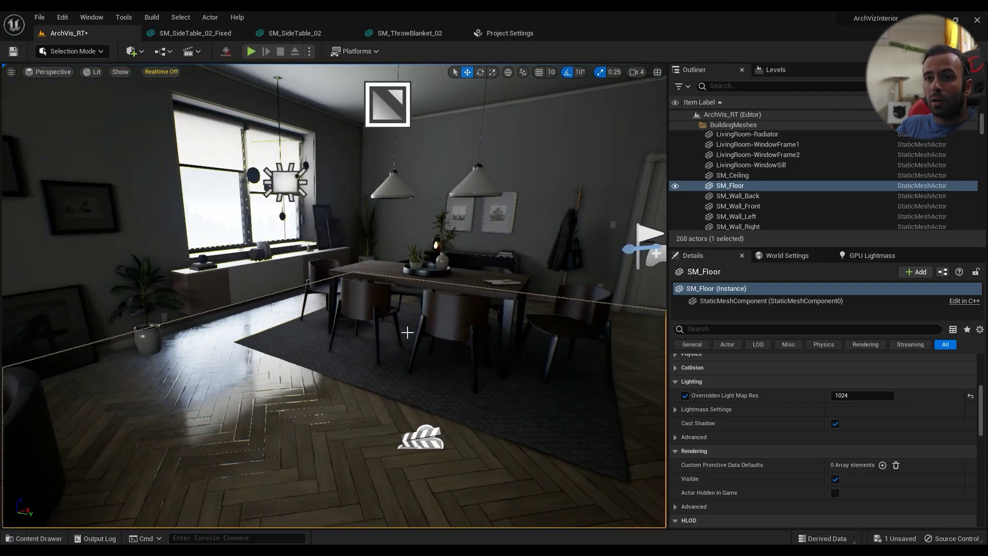